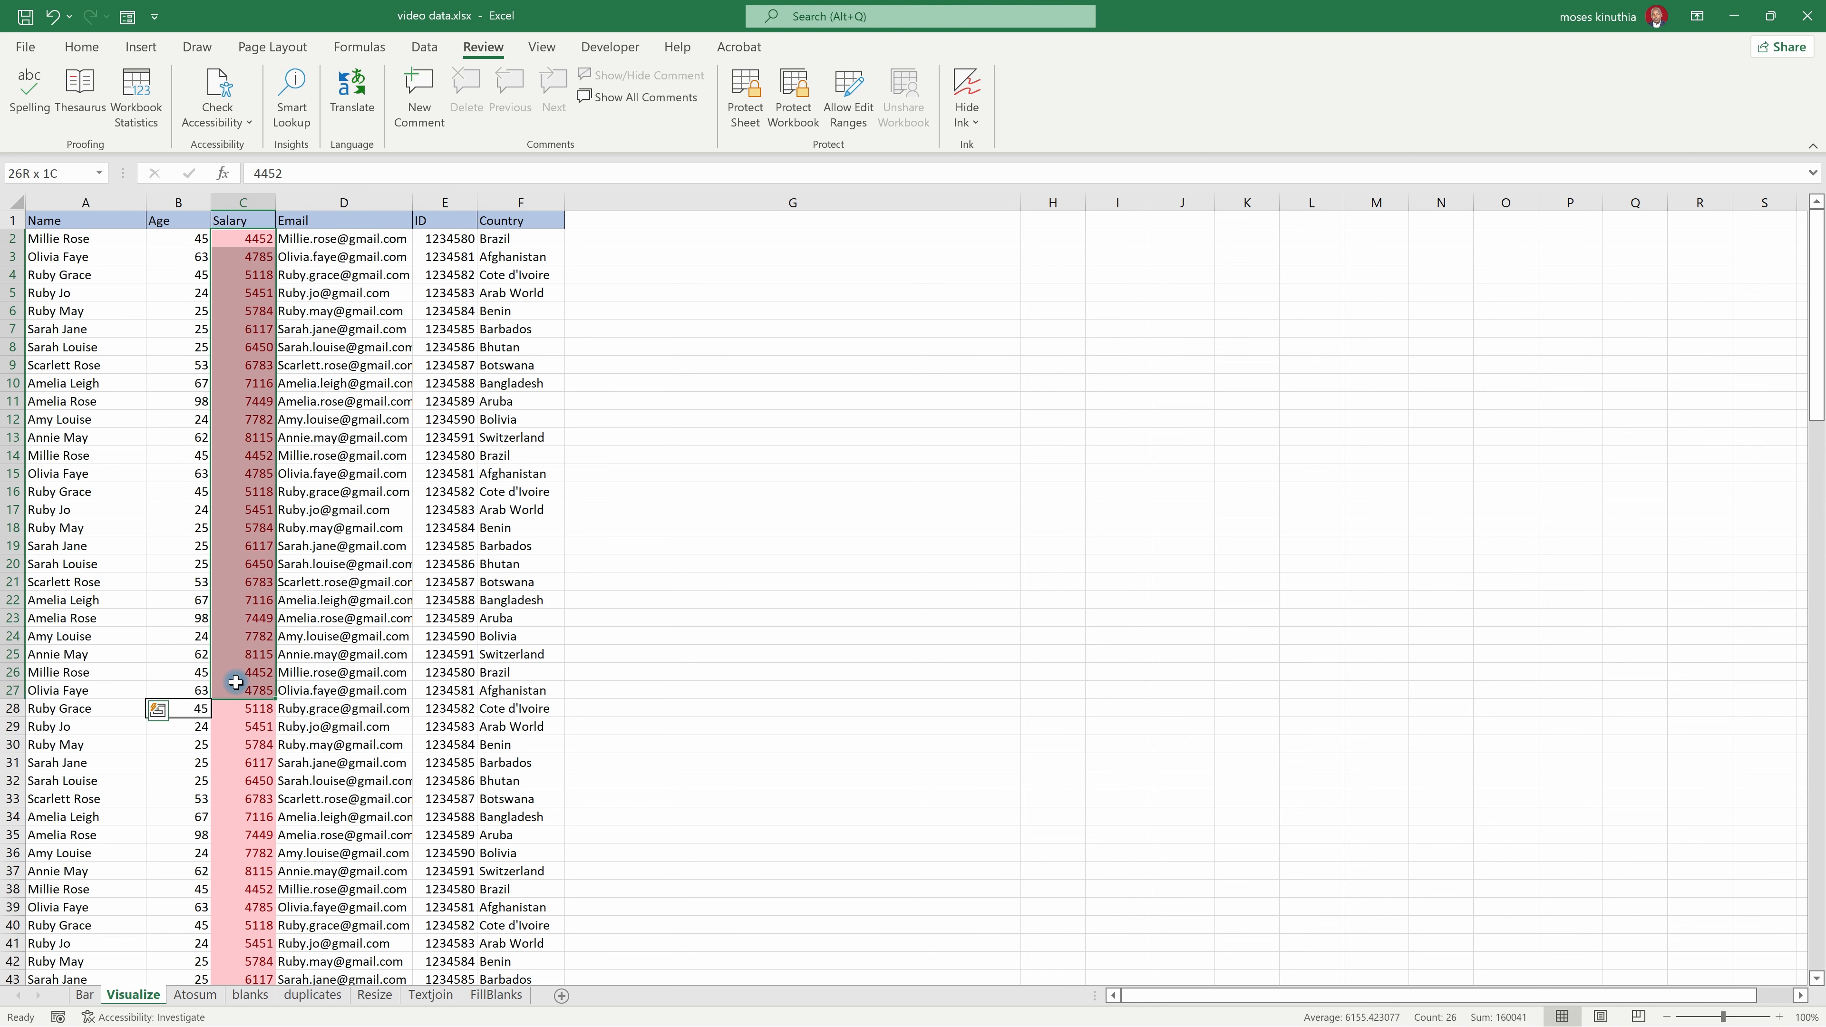
Step: Unlock the Name and Age data cells, A2:B151, by turning off their Locked protection setting
left_click(119, 529)
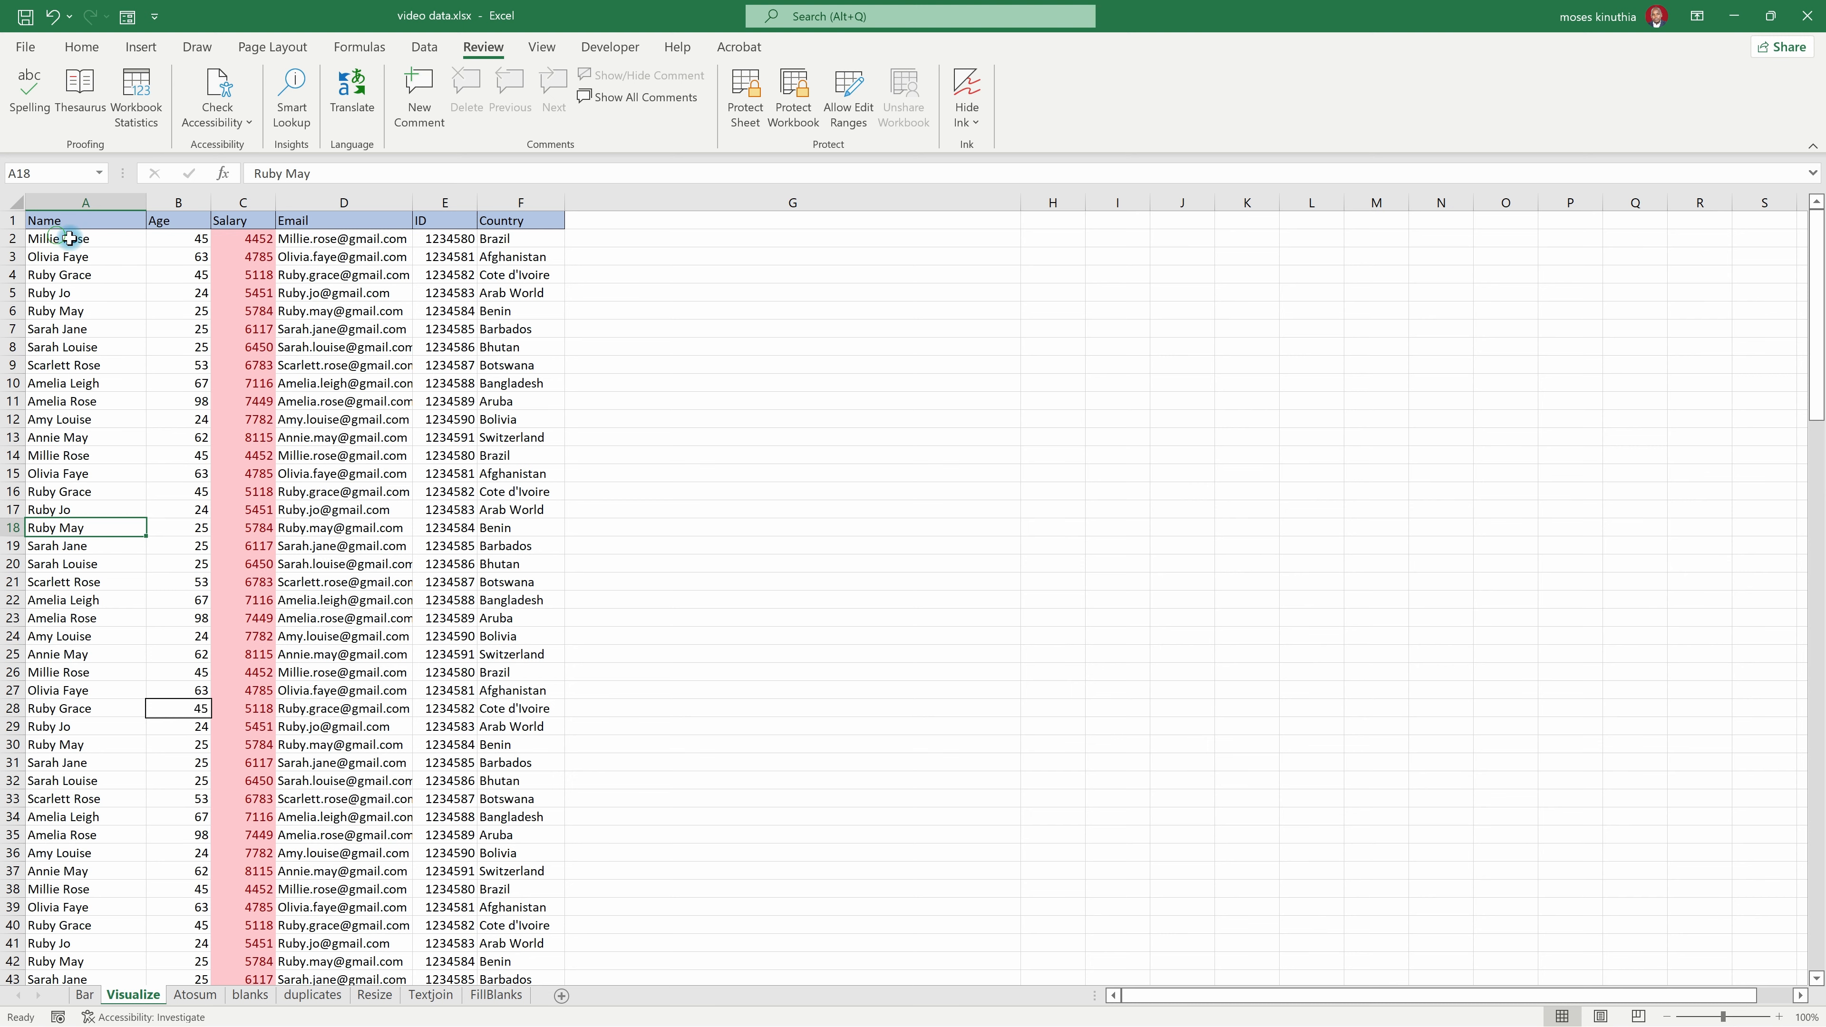
left_click_drag(69, 238, 174, 279)
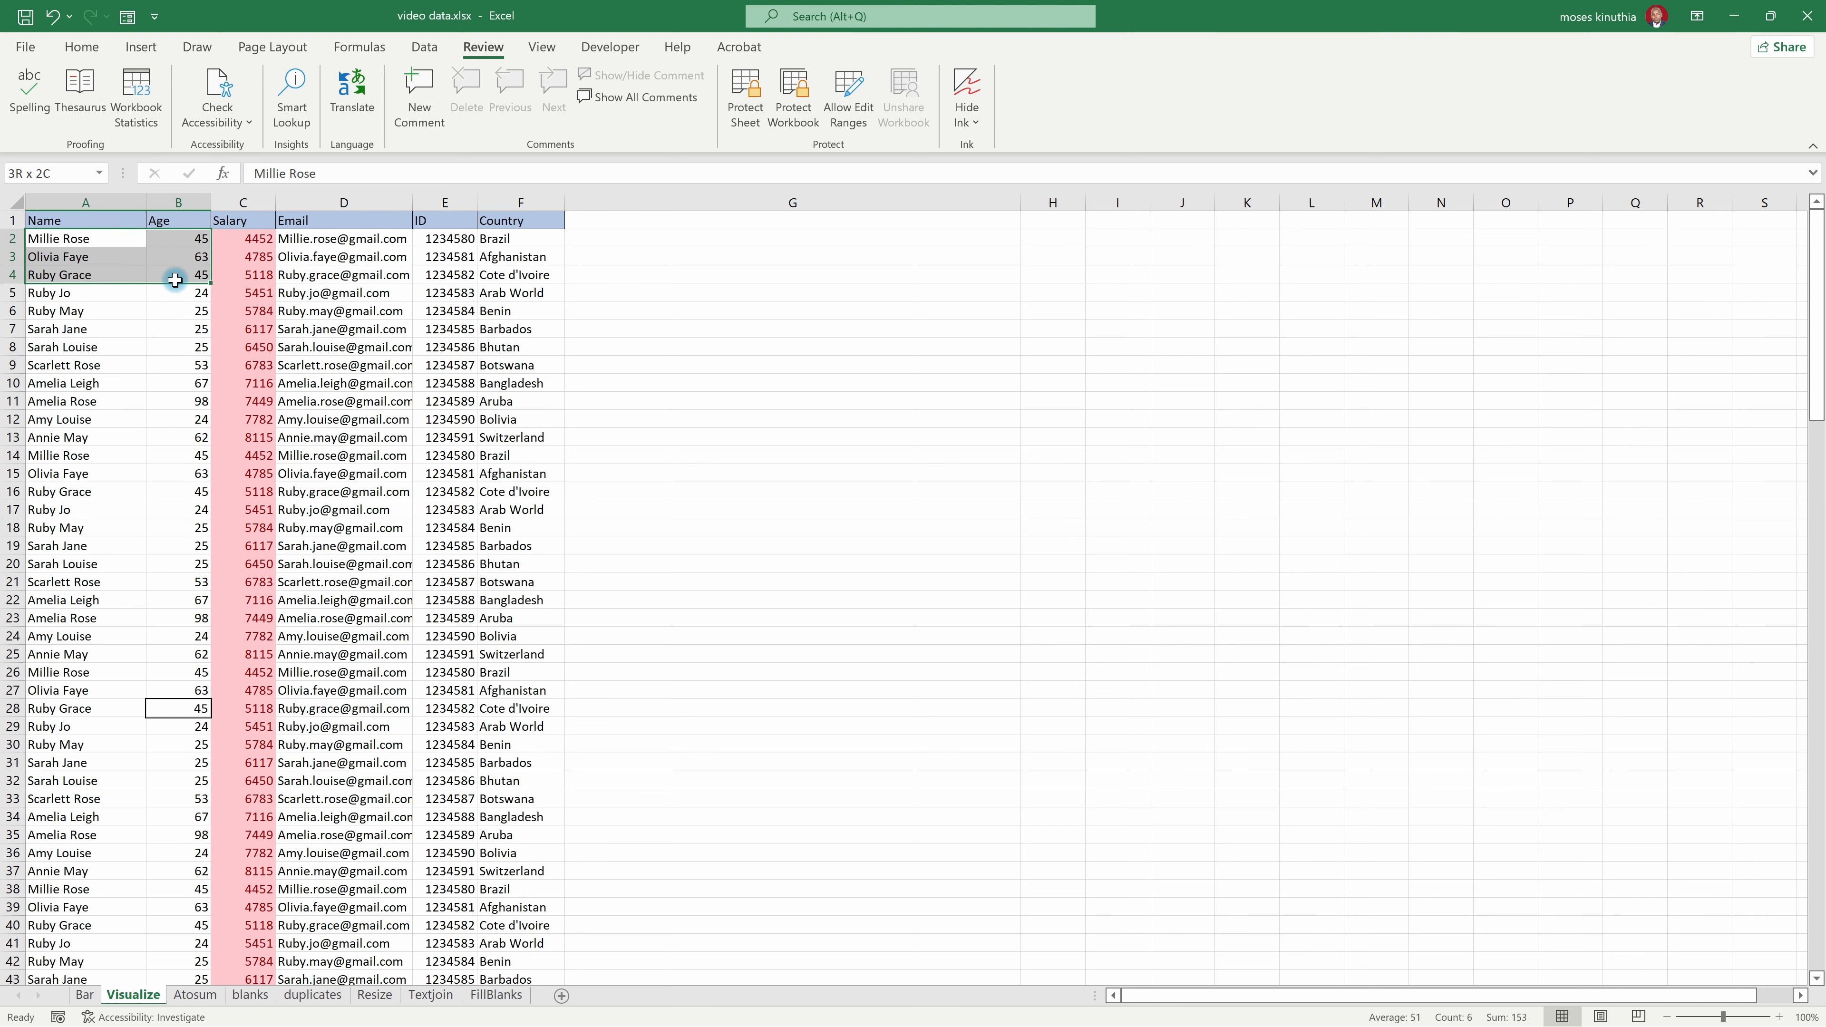
key("ctrl+shift+Down")
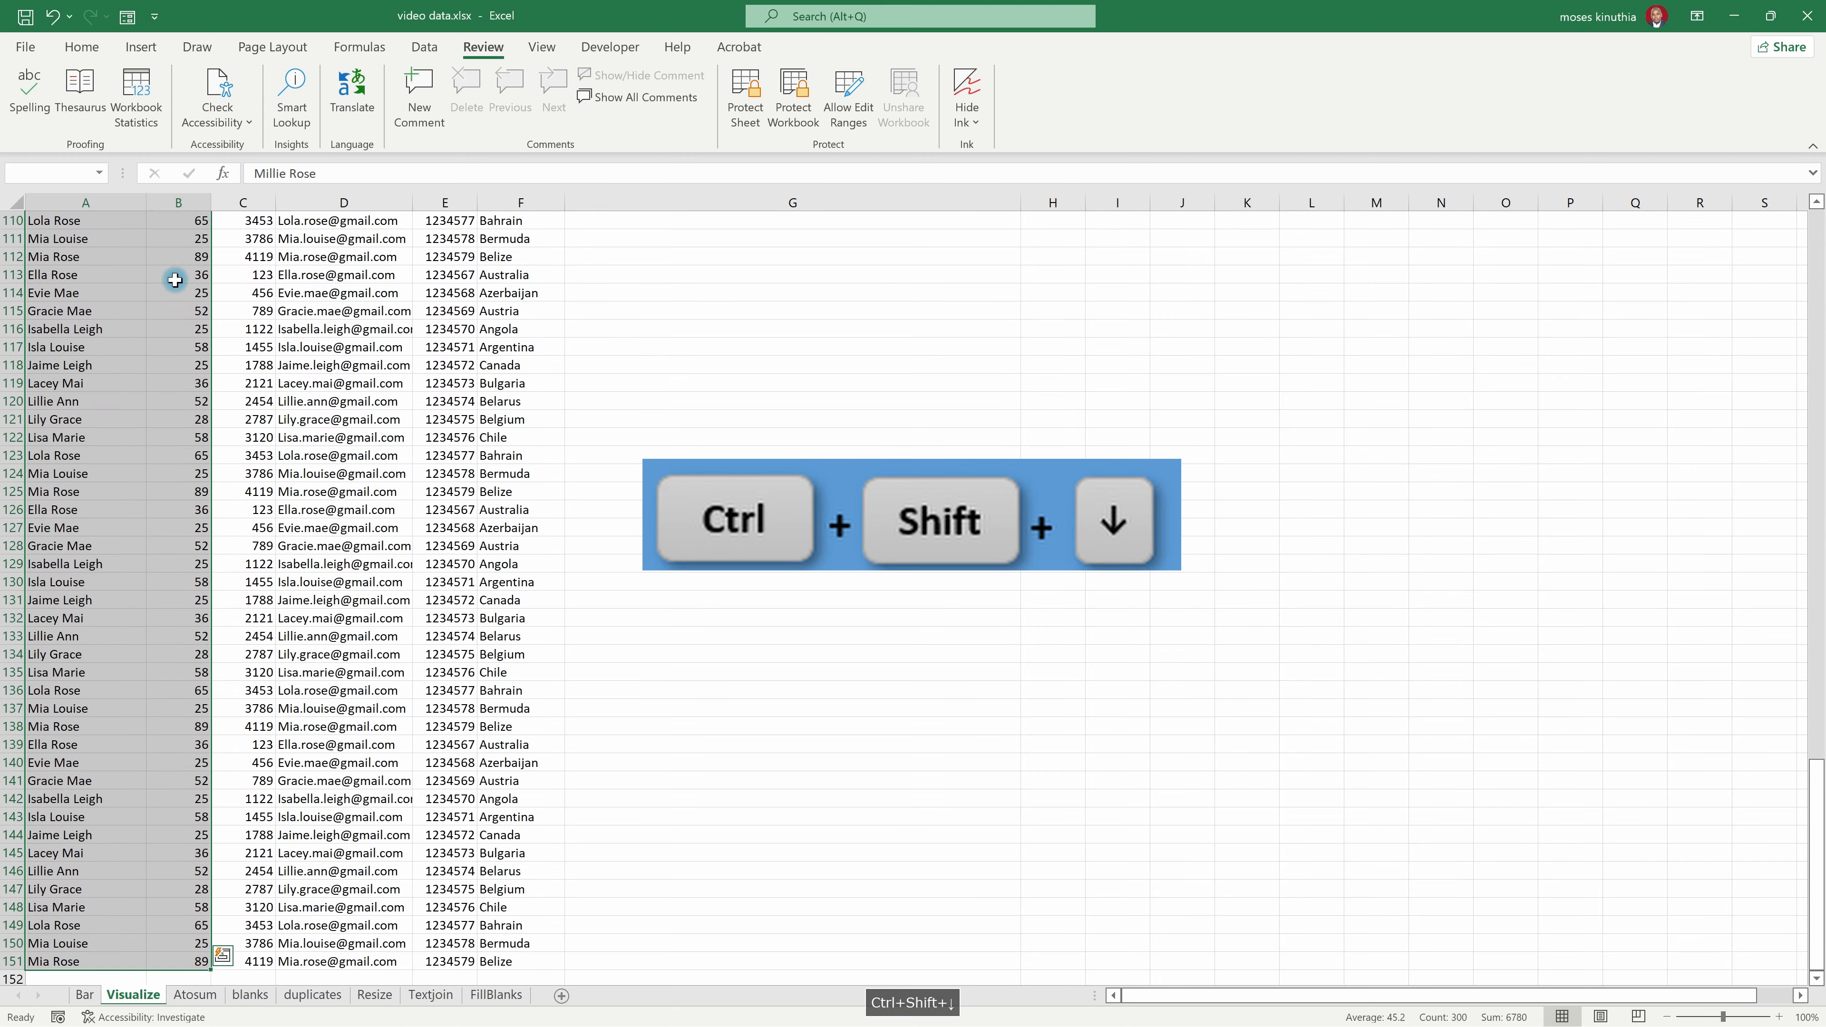
scroll(185, 259, "up", 20)
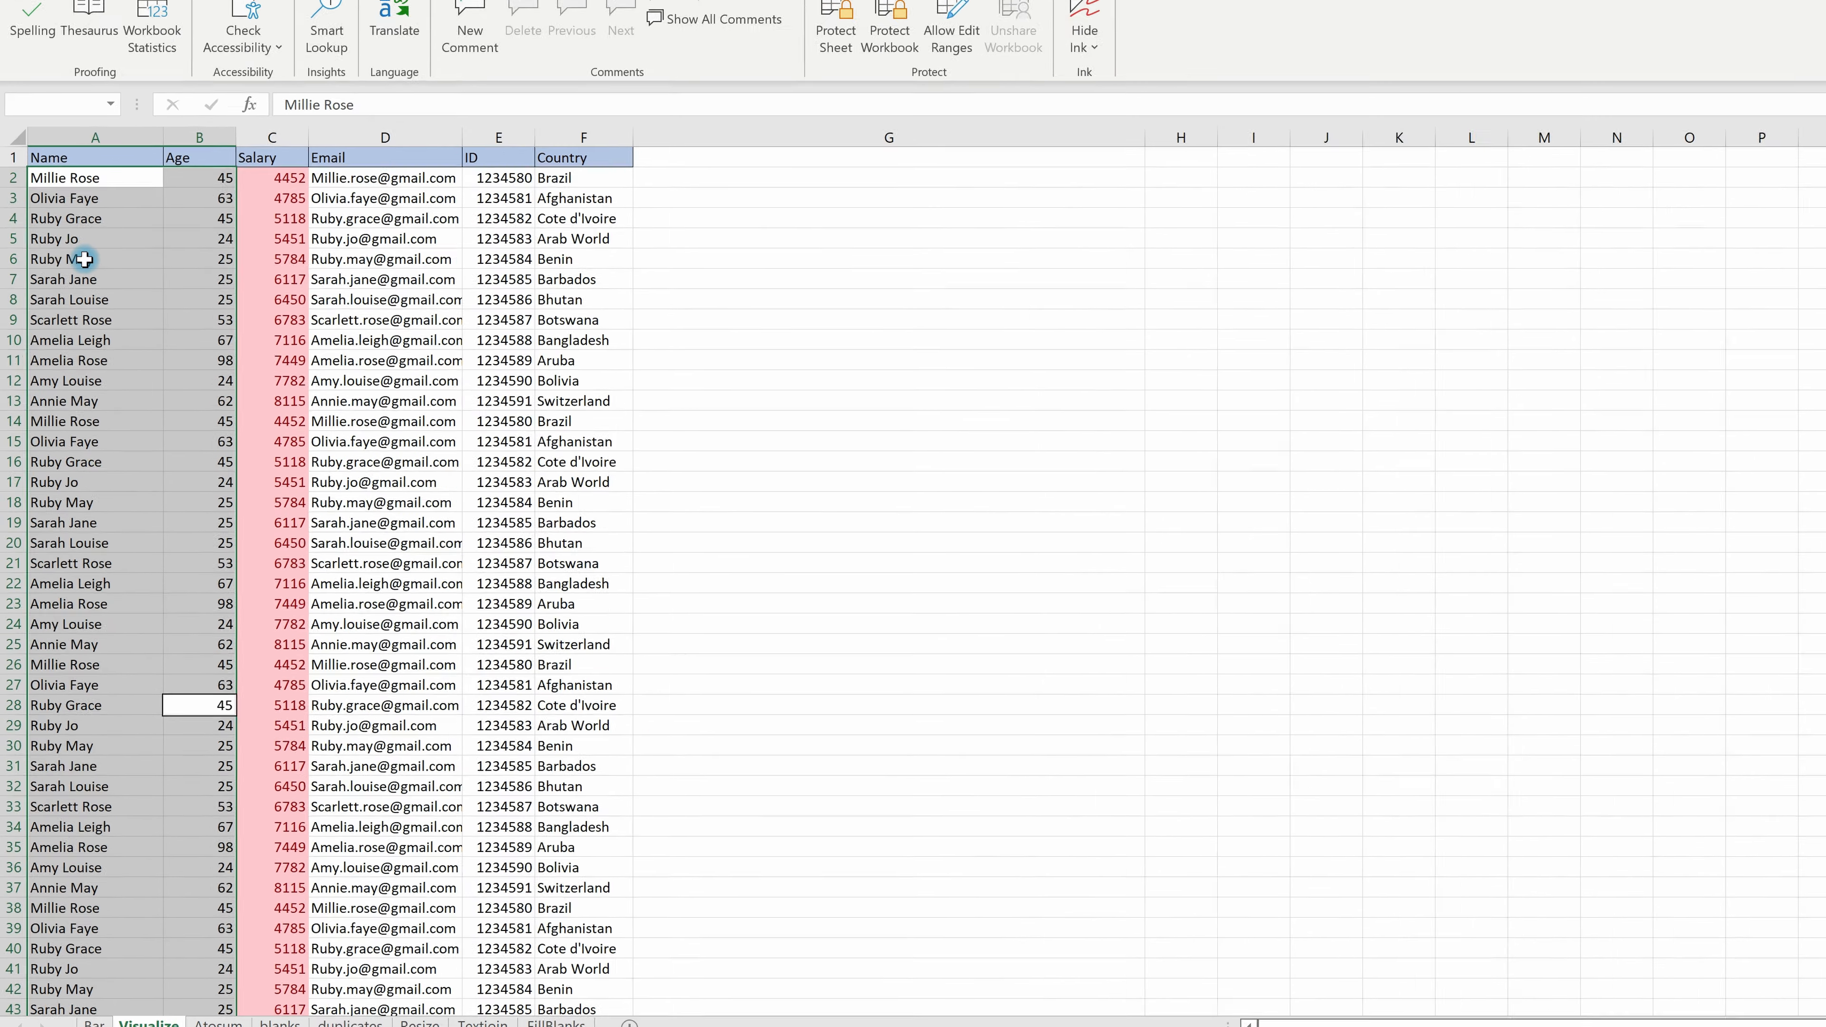
right_click(76, 310)
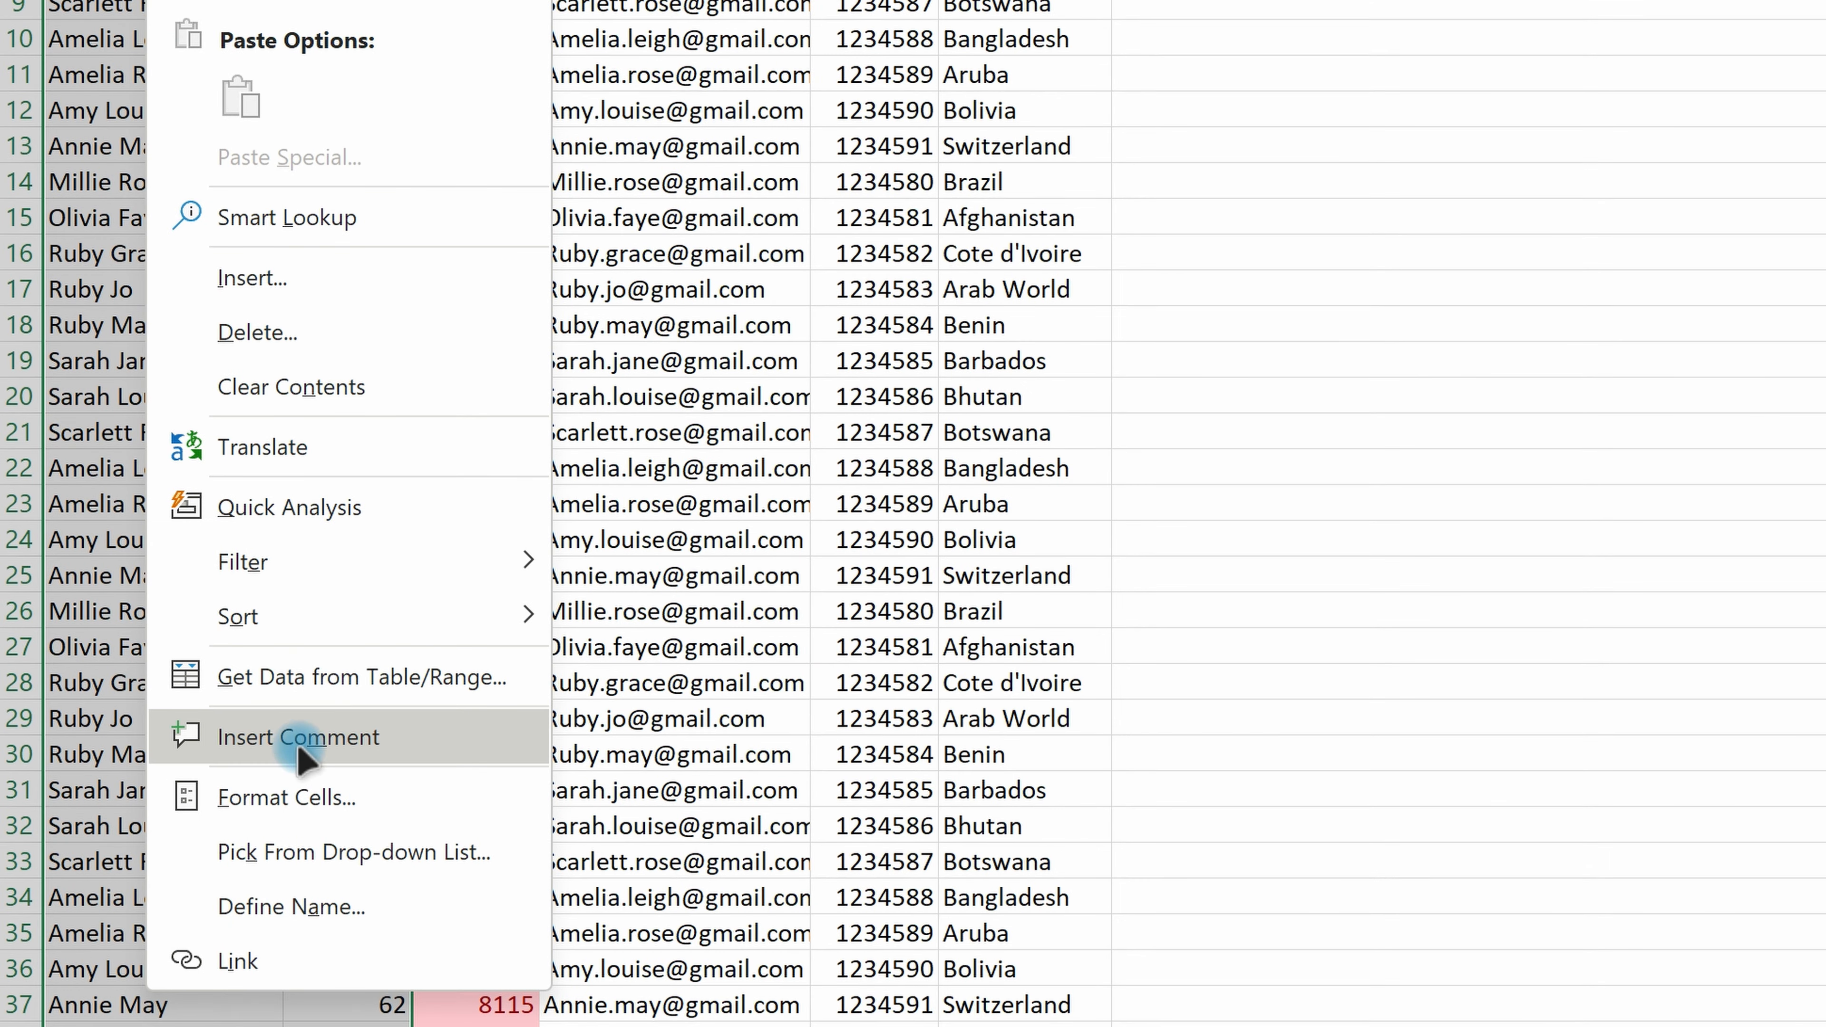
left_click(291, 798)
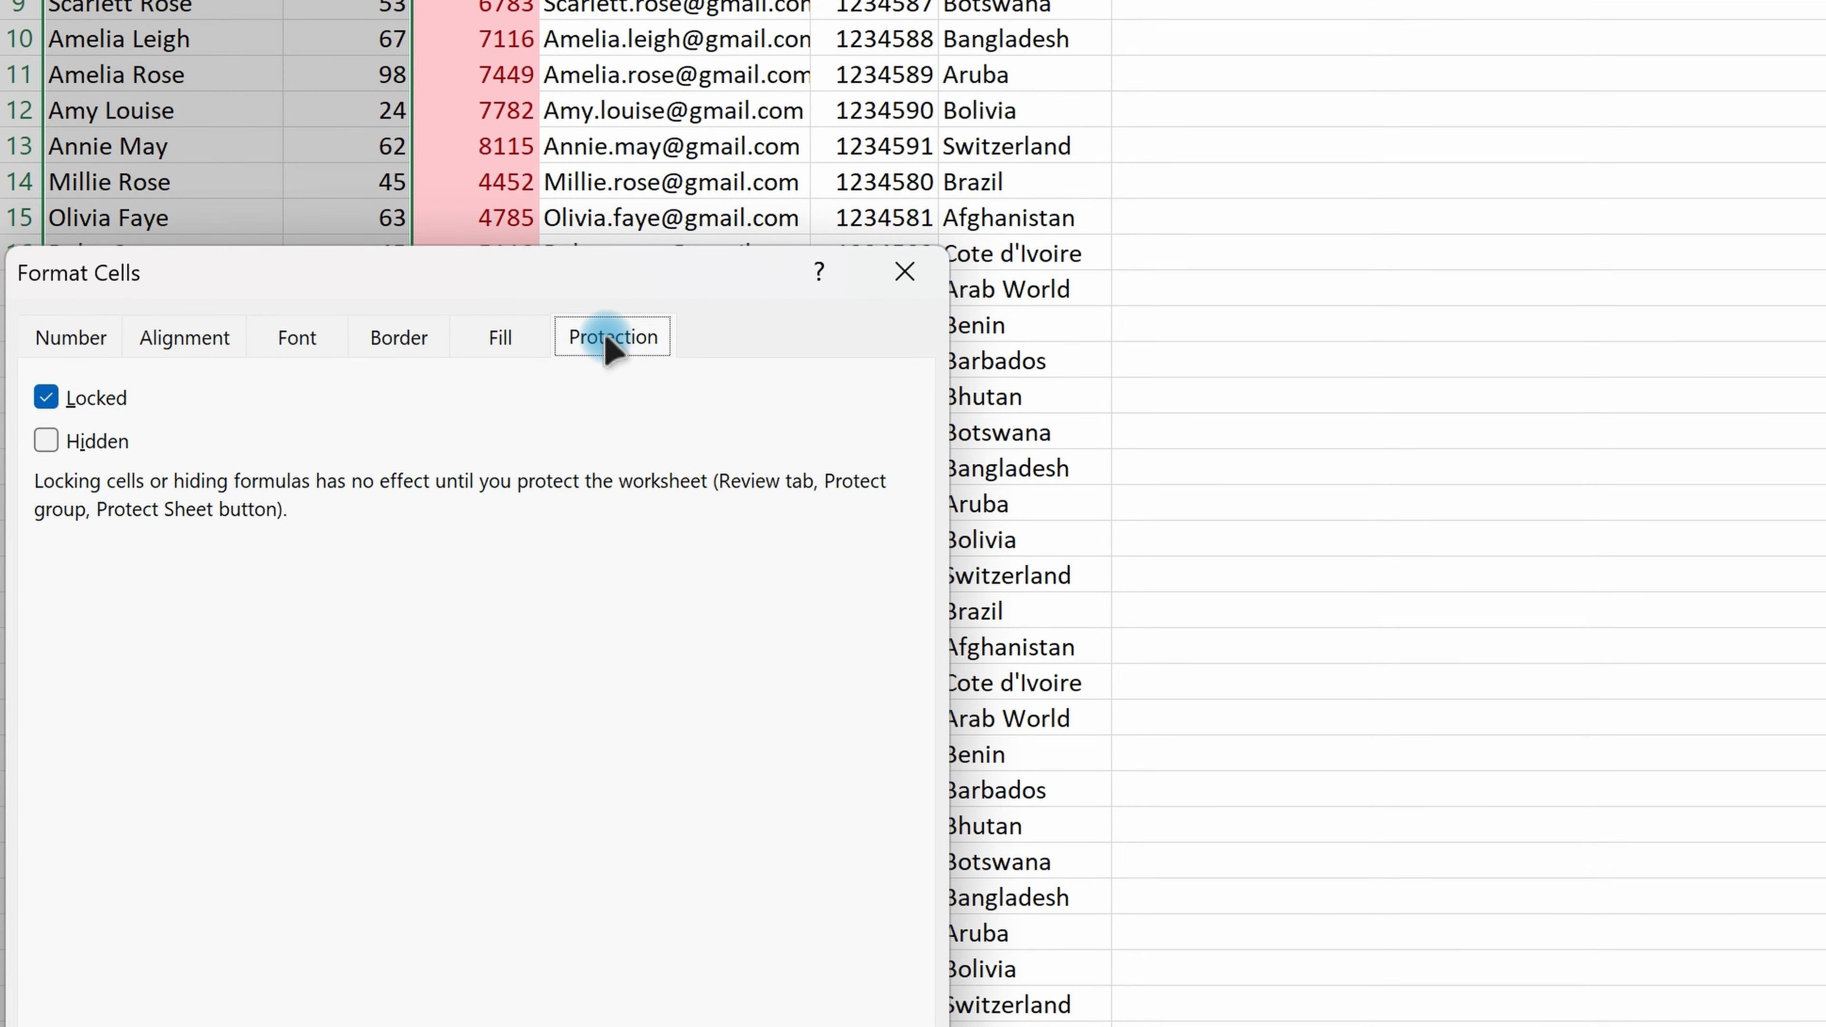
left_click(45, 397)
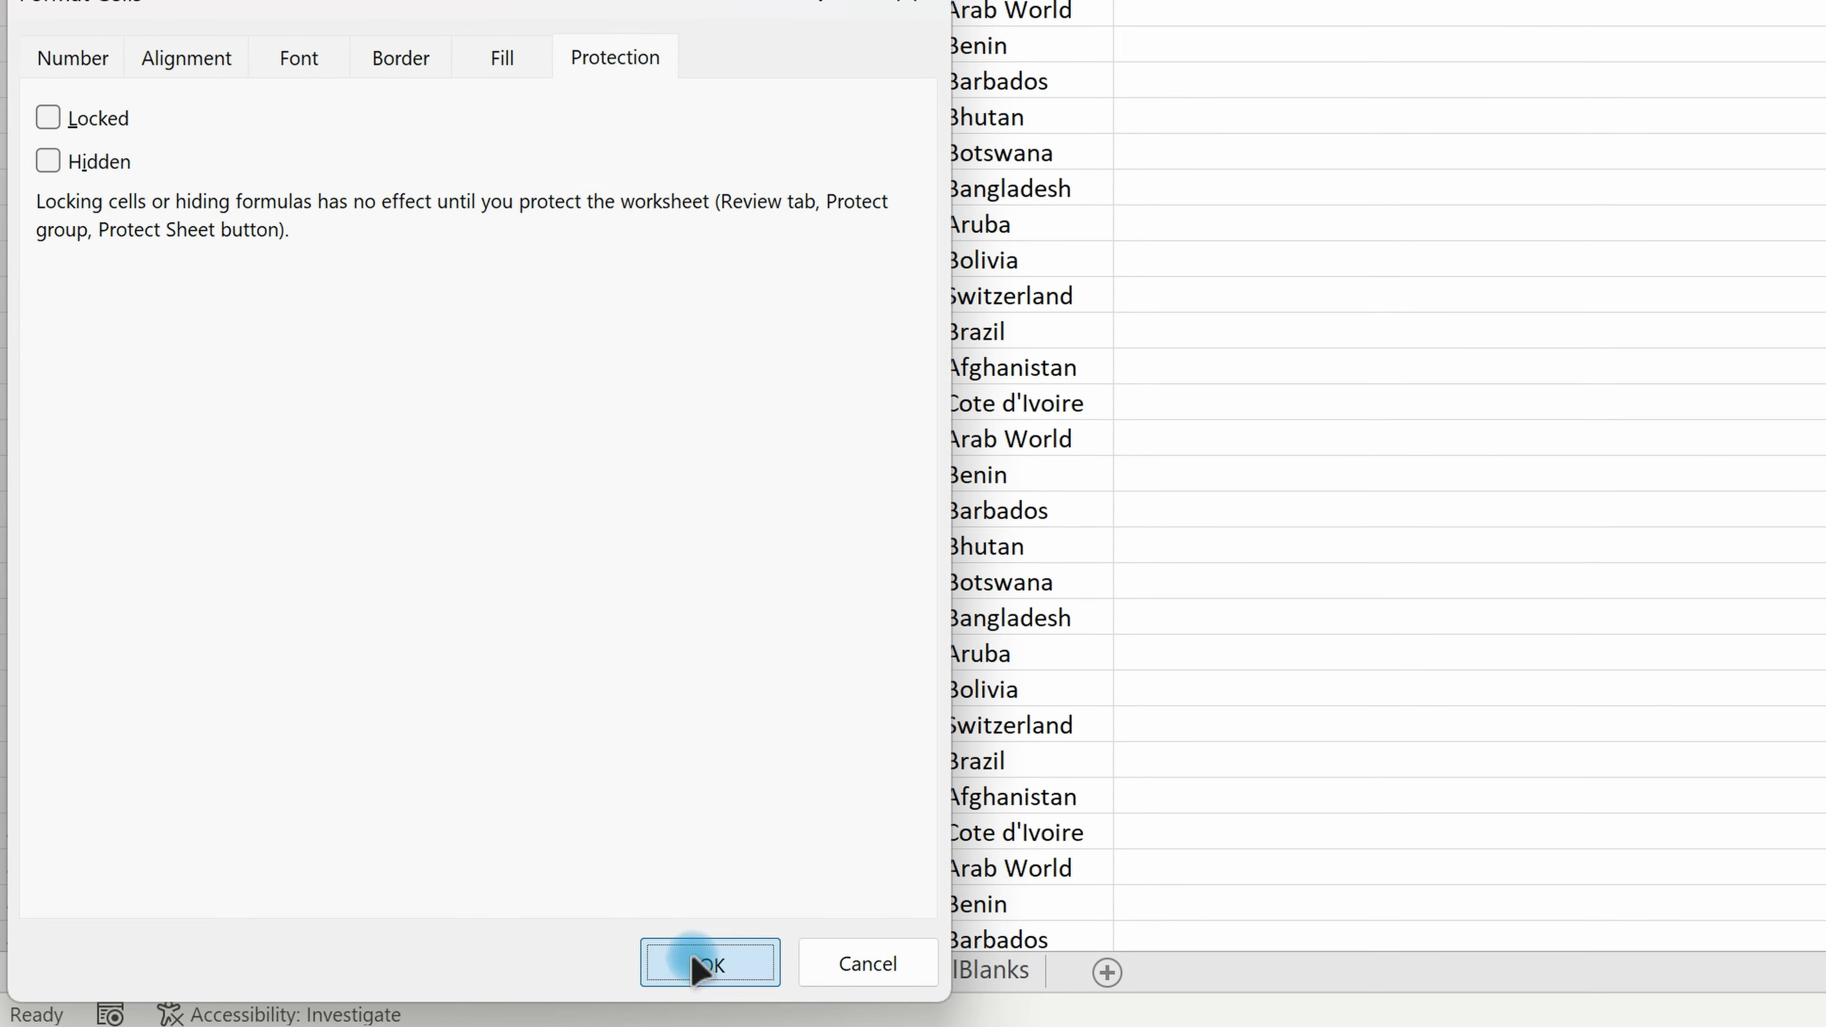
left_click(694, 963)
scroll(497, 56, "up", 1)
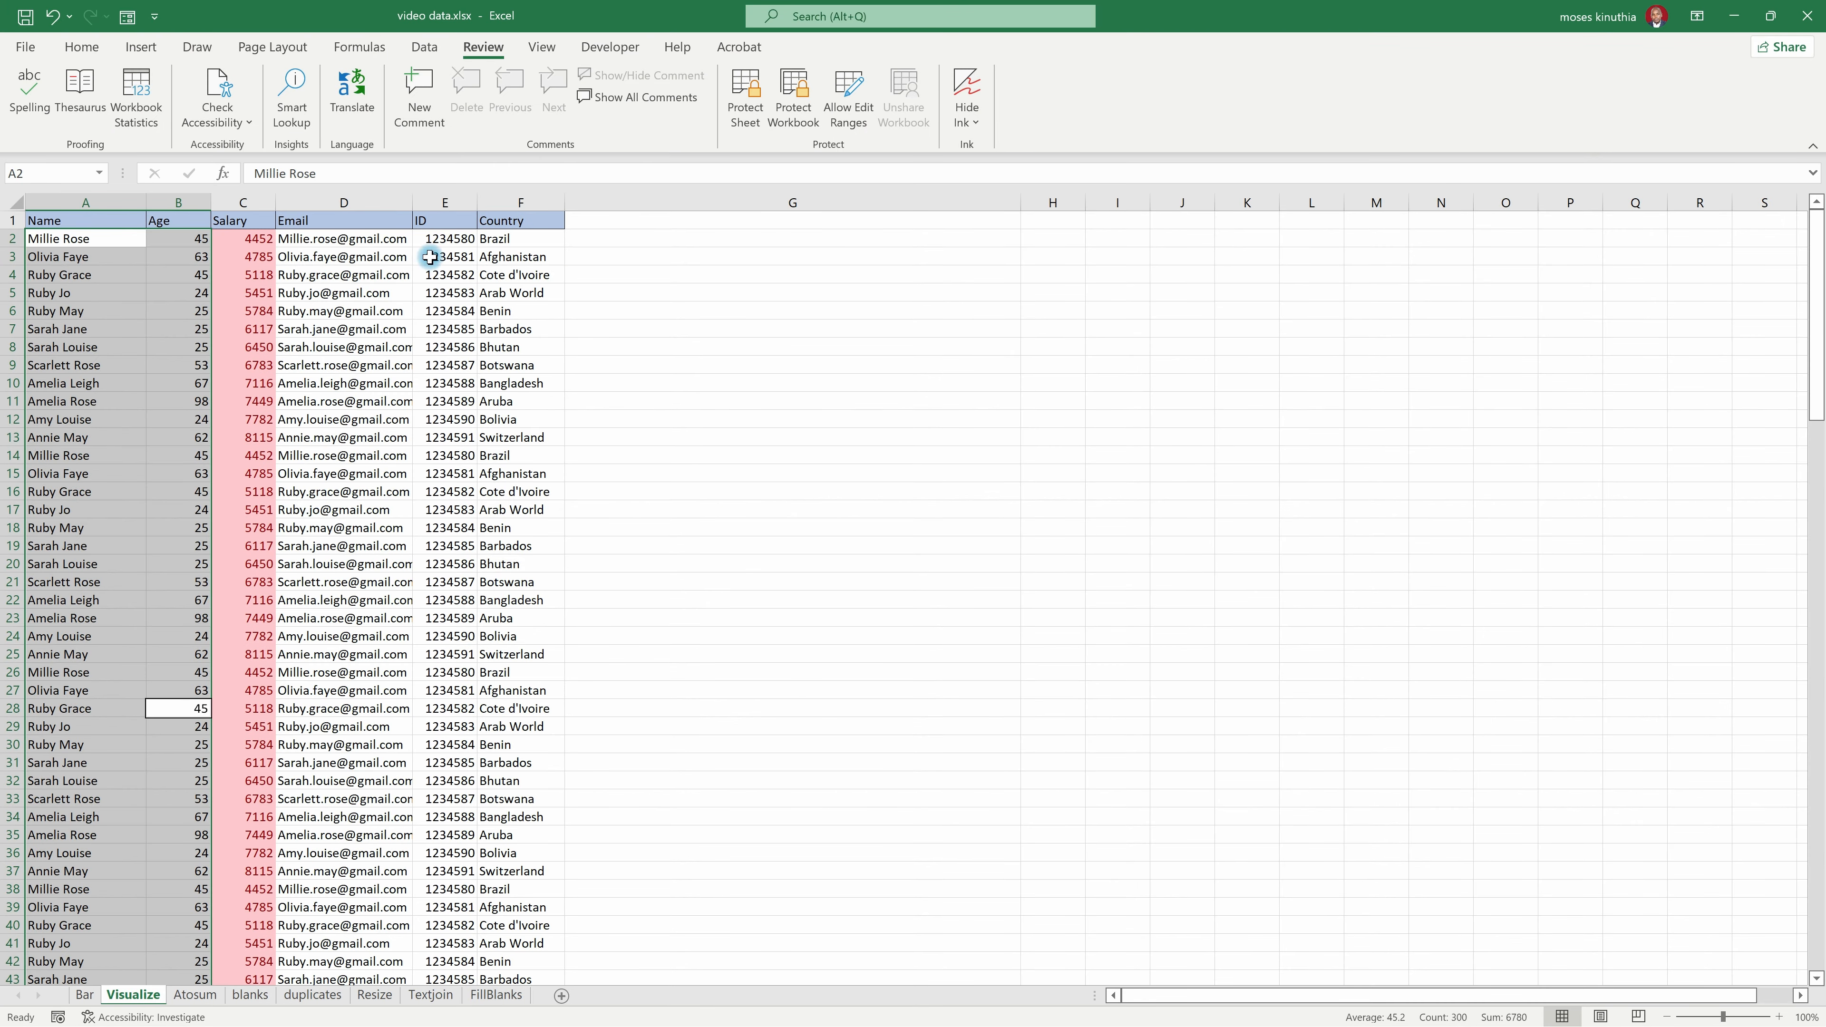
Step: Turn off the Locked protection setting for the ID and Country data cells, E2:F151
left_click(453, 241)
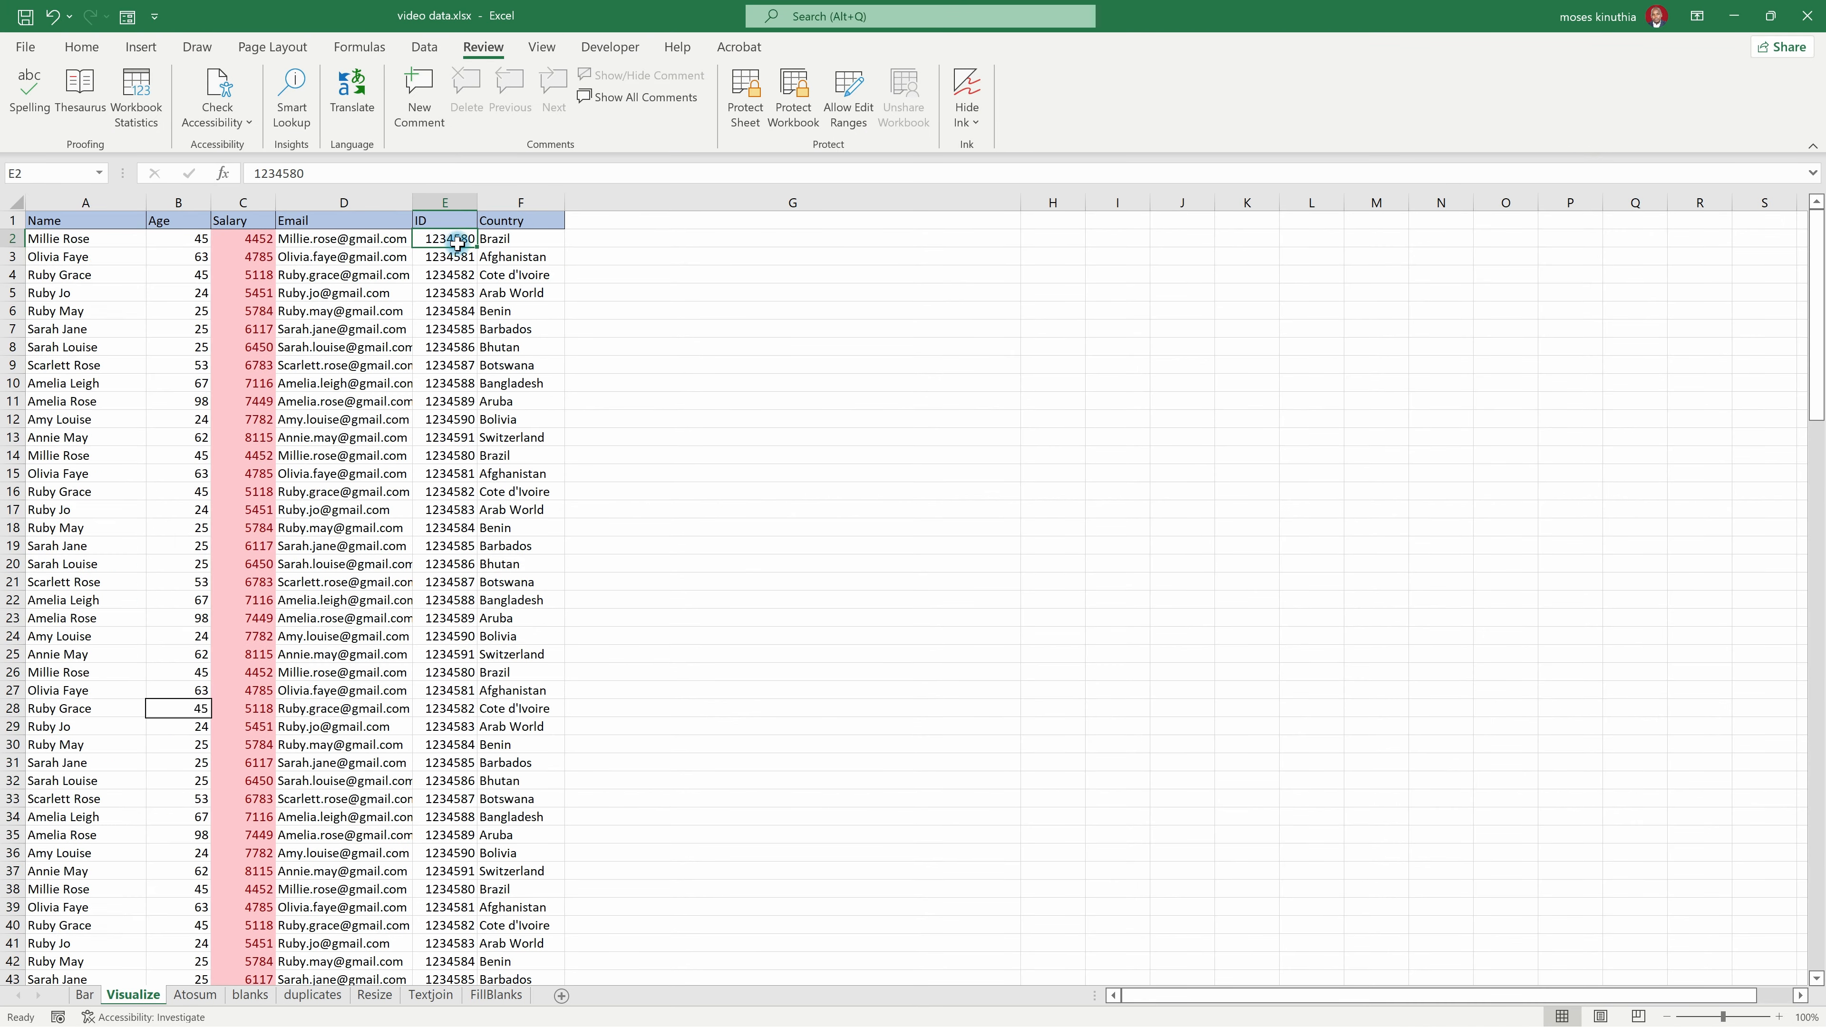
left_click_drag(462, 245, 487, 246)
key("ctrl+shift+Down")
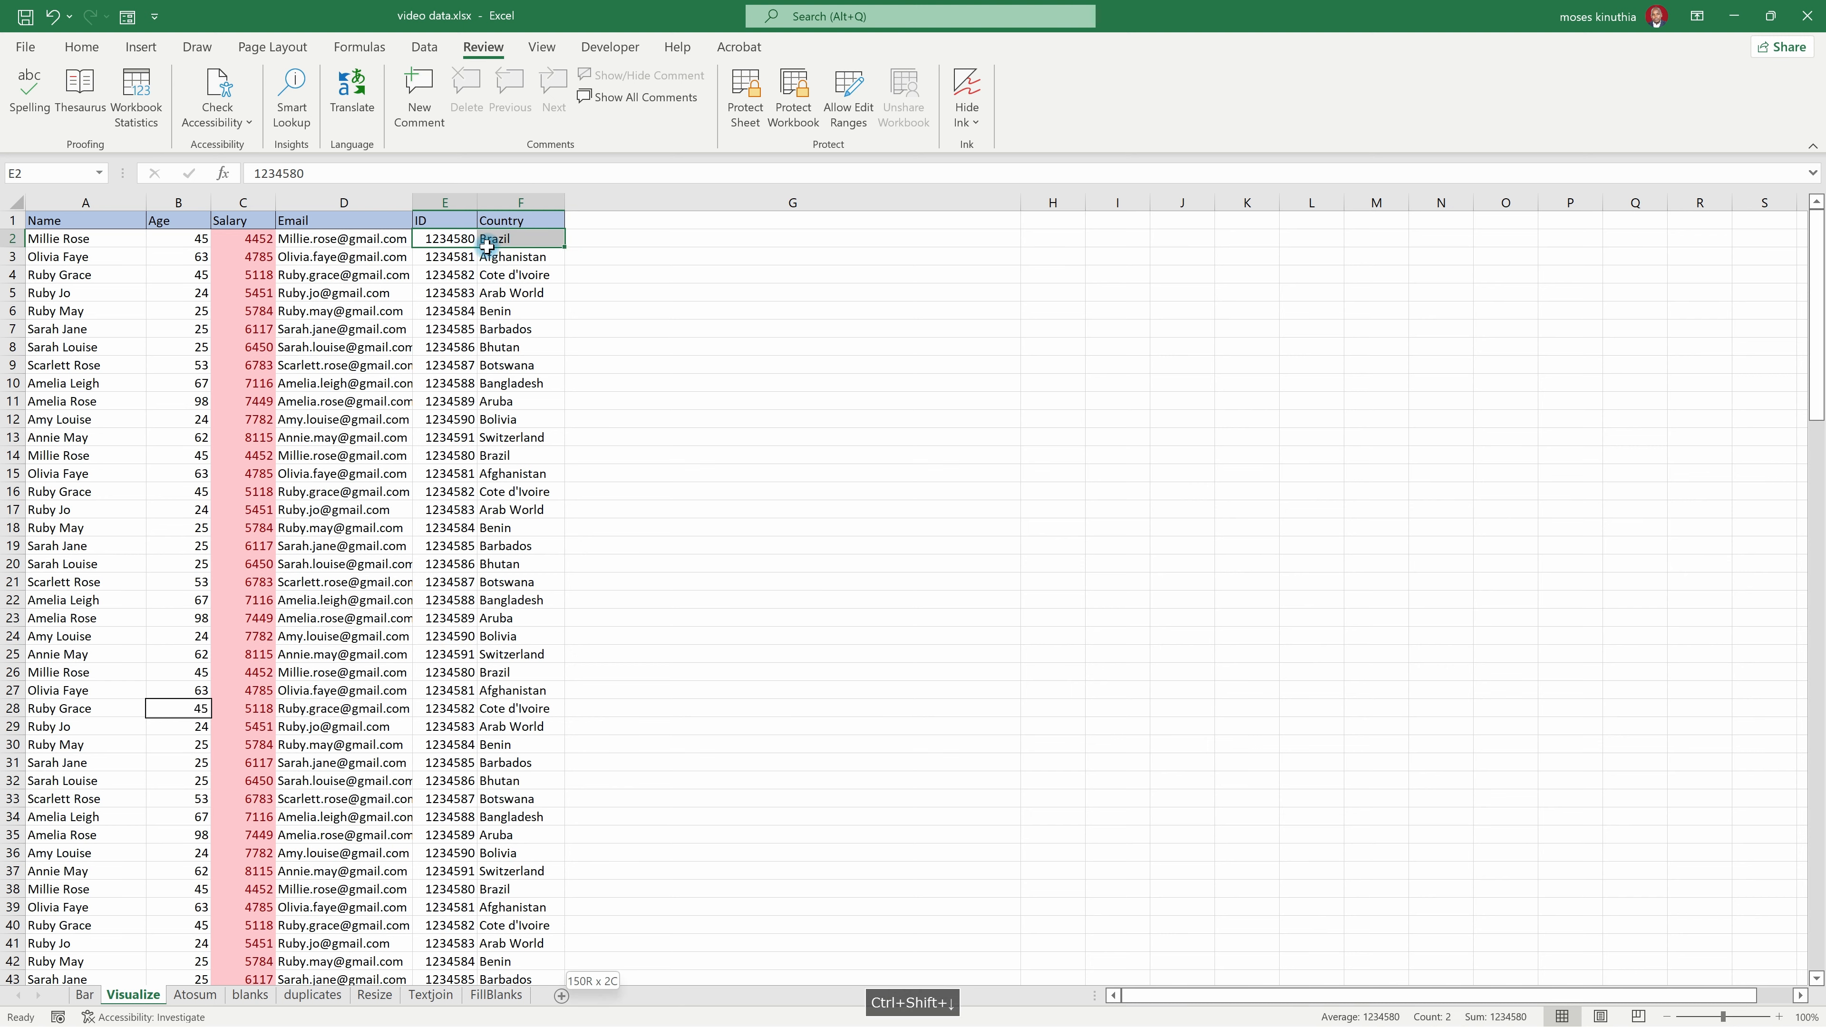
right_click(486, 246)
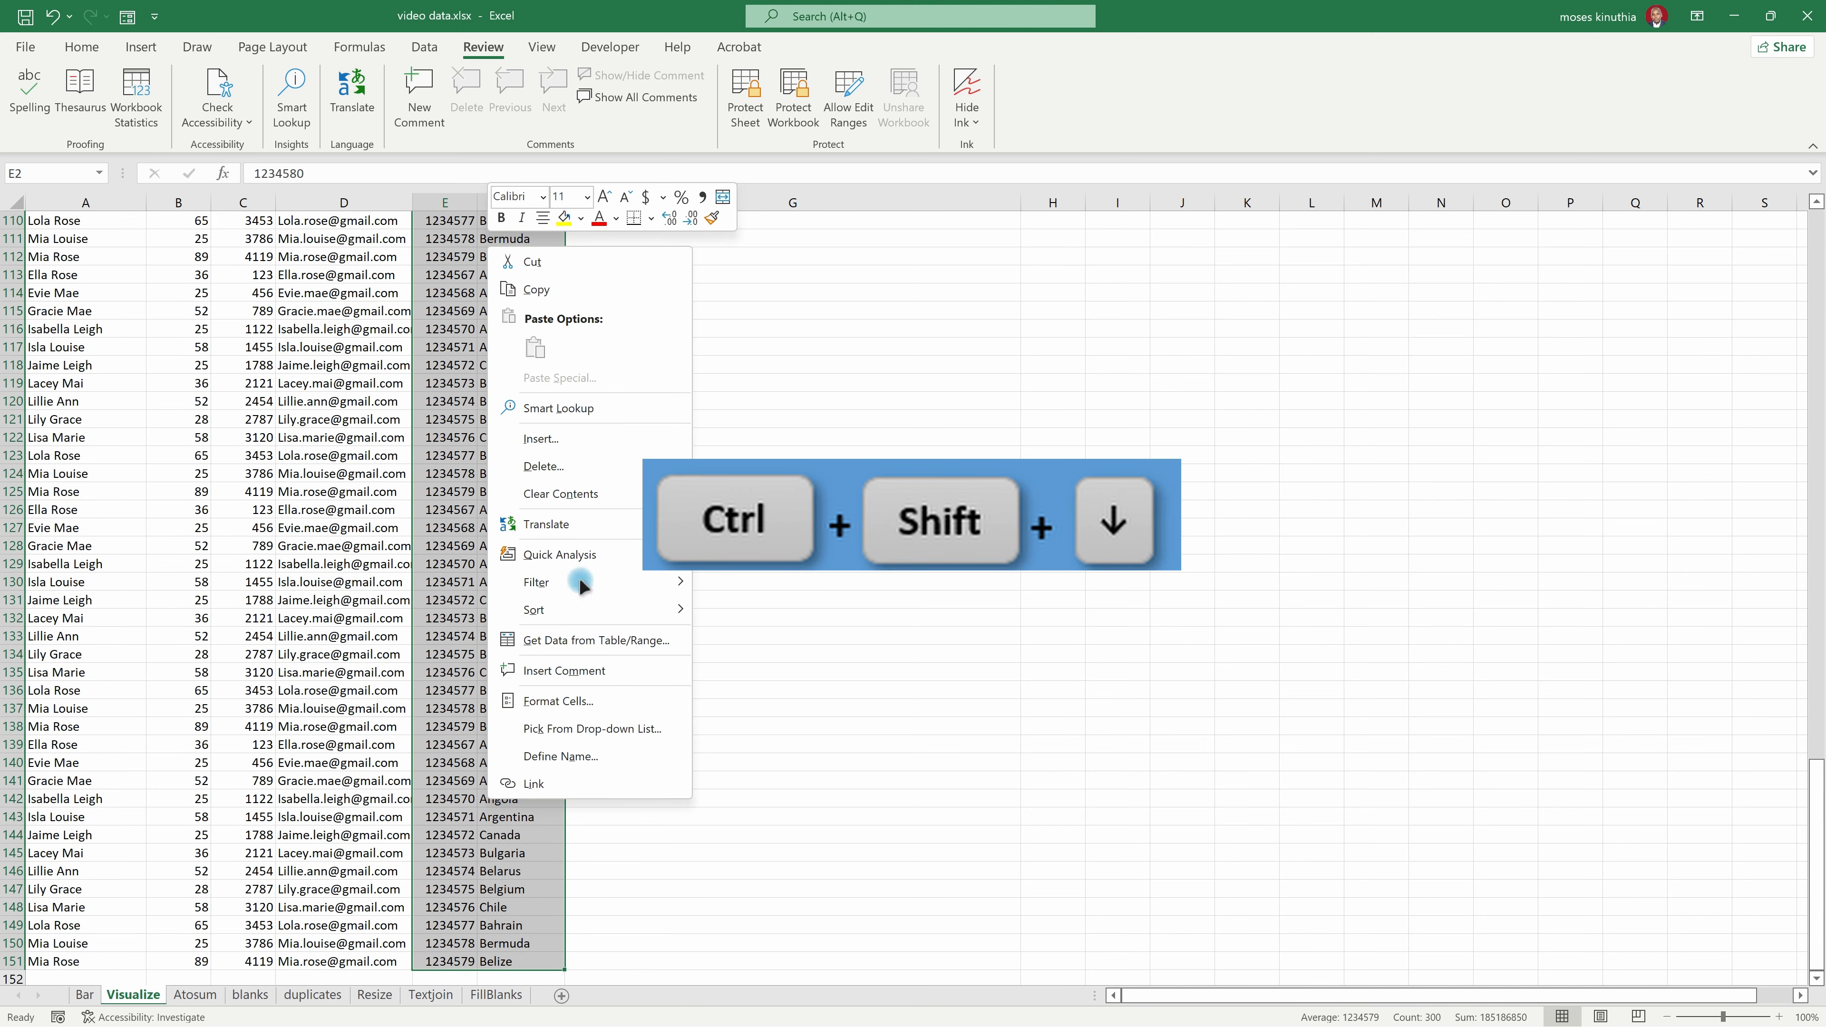
left_click(561, 699)
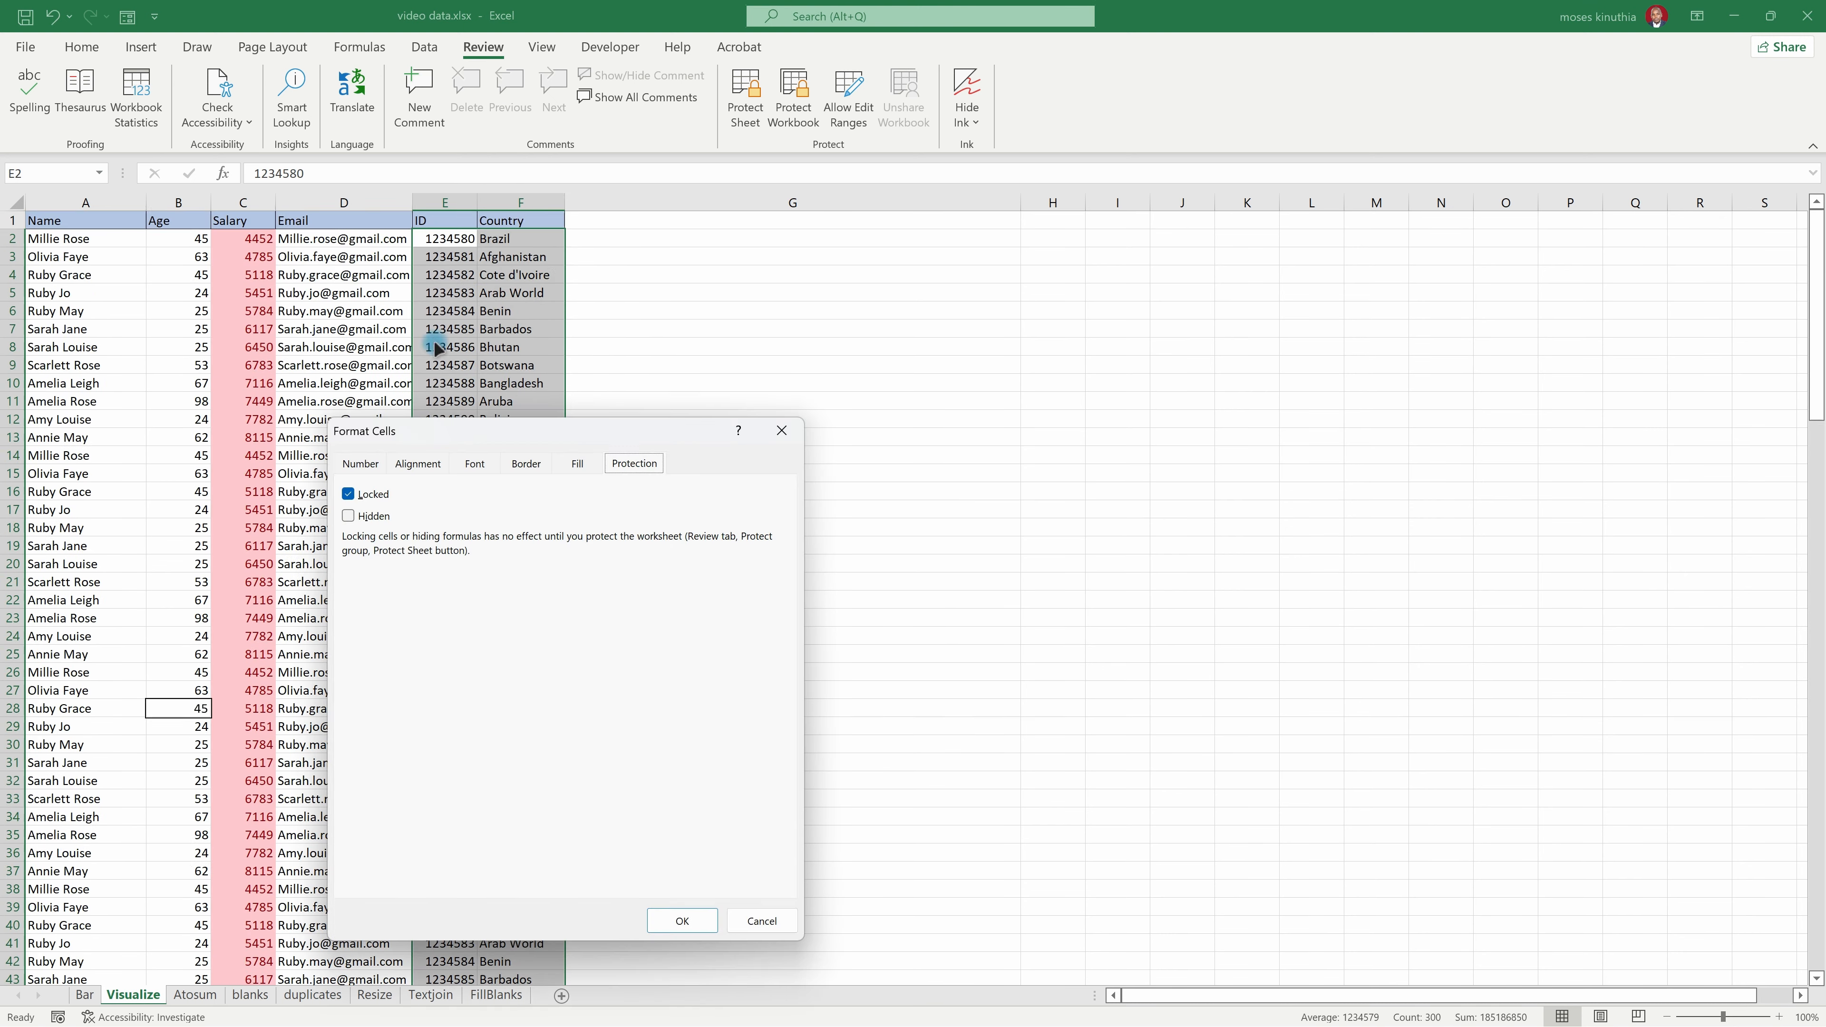
left_click(350, 494)
left_click(702, 920)
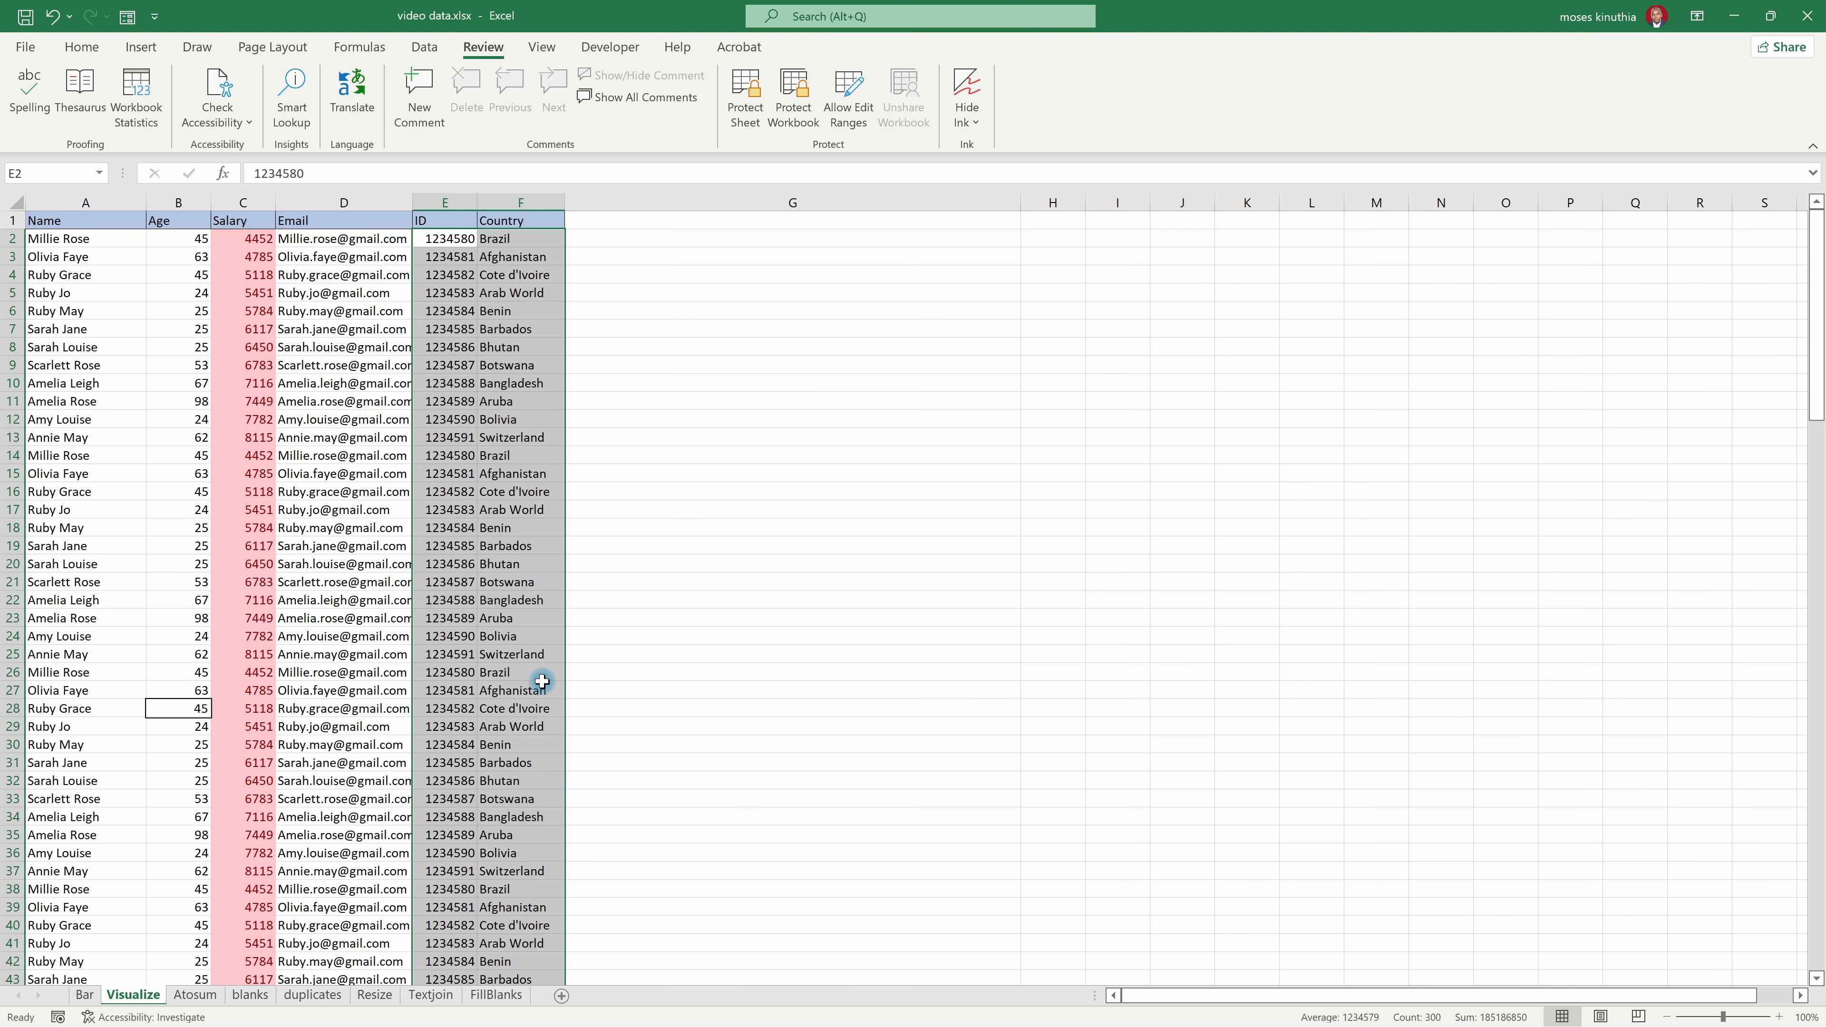
left_click(607, 400)
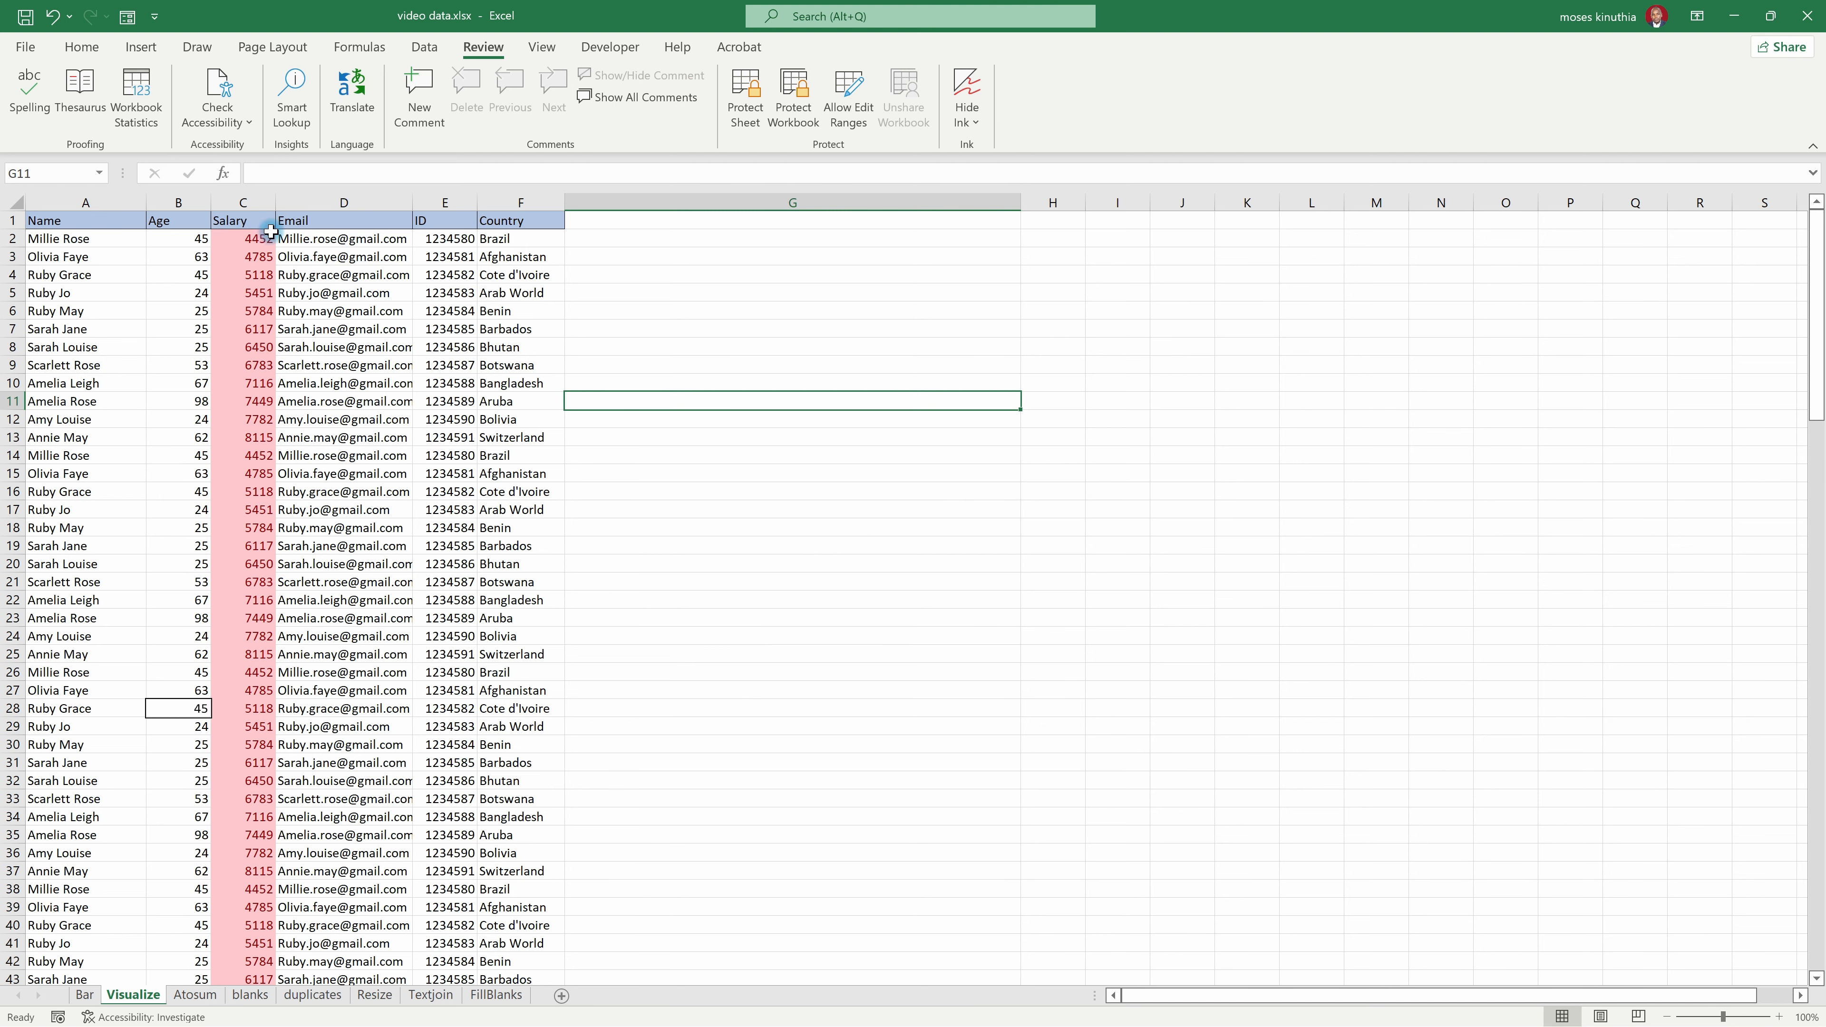
Step: Select the whole data table and set up sheet protection that allows users every listed action, from selecting cells to editing scenarios
left_click(75, 243)
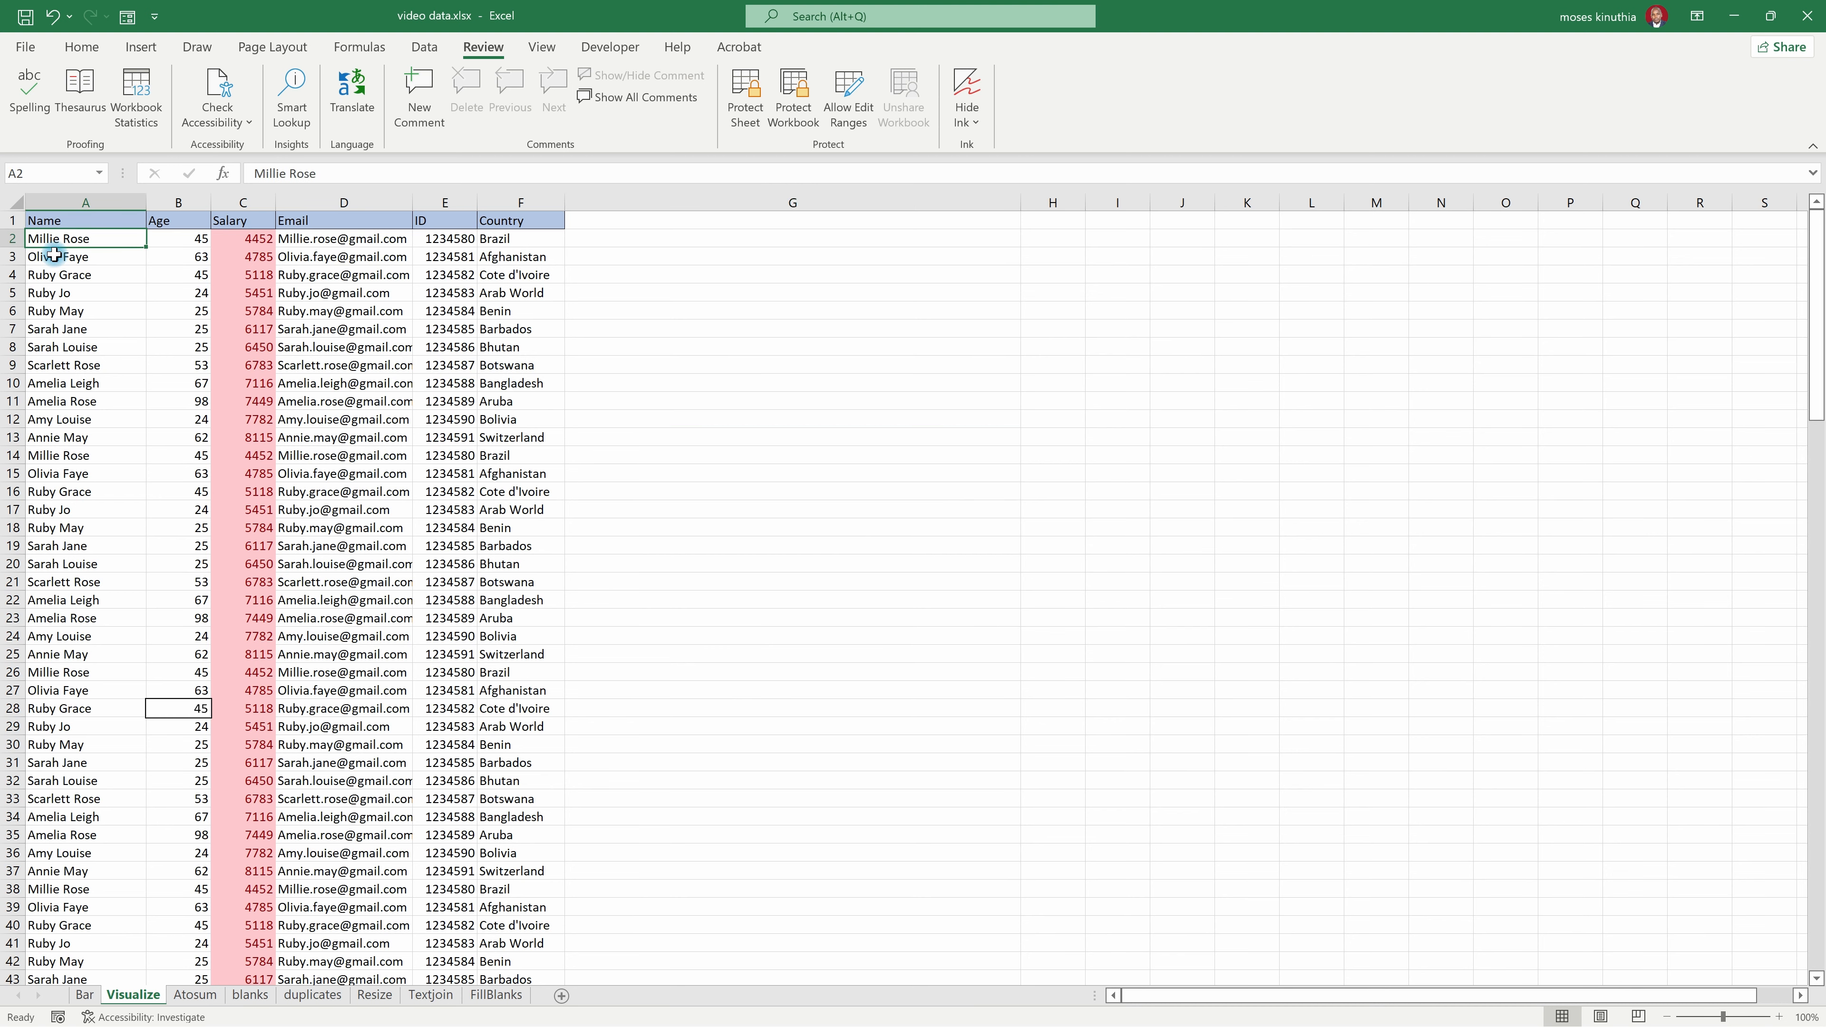
key("ctrl+a")
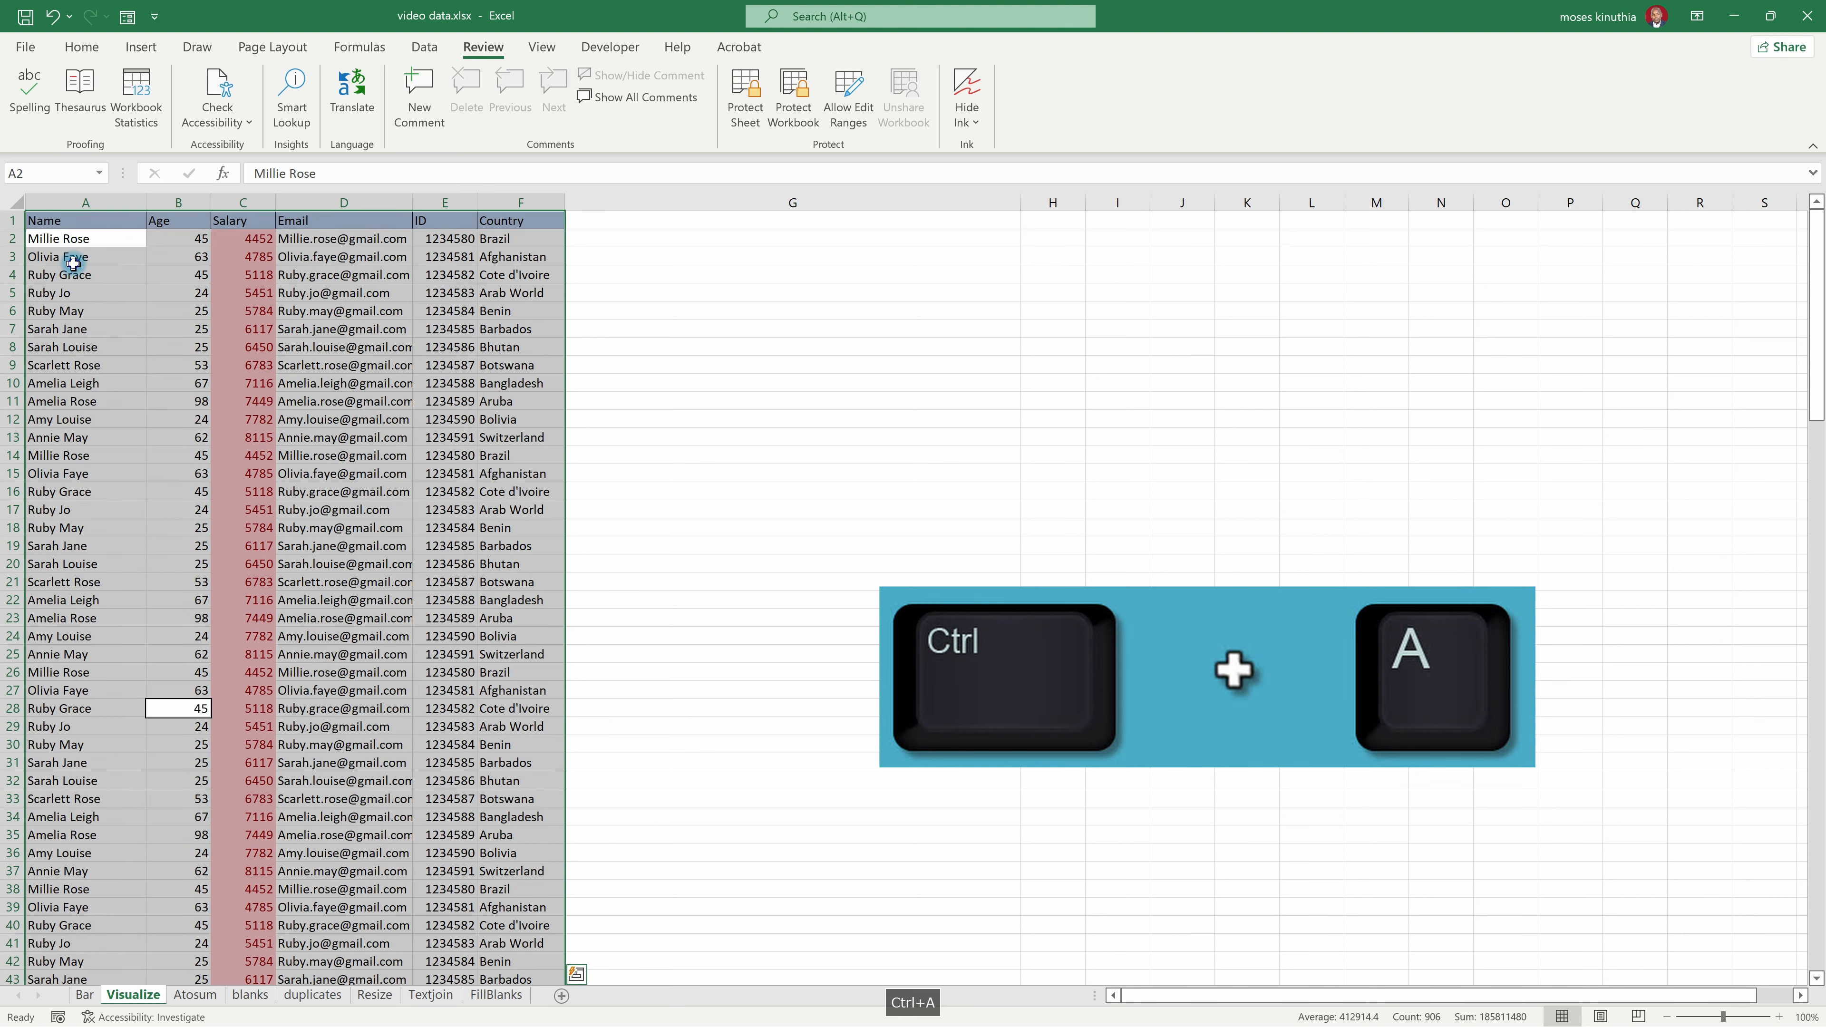
right_click(72, 263)
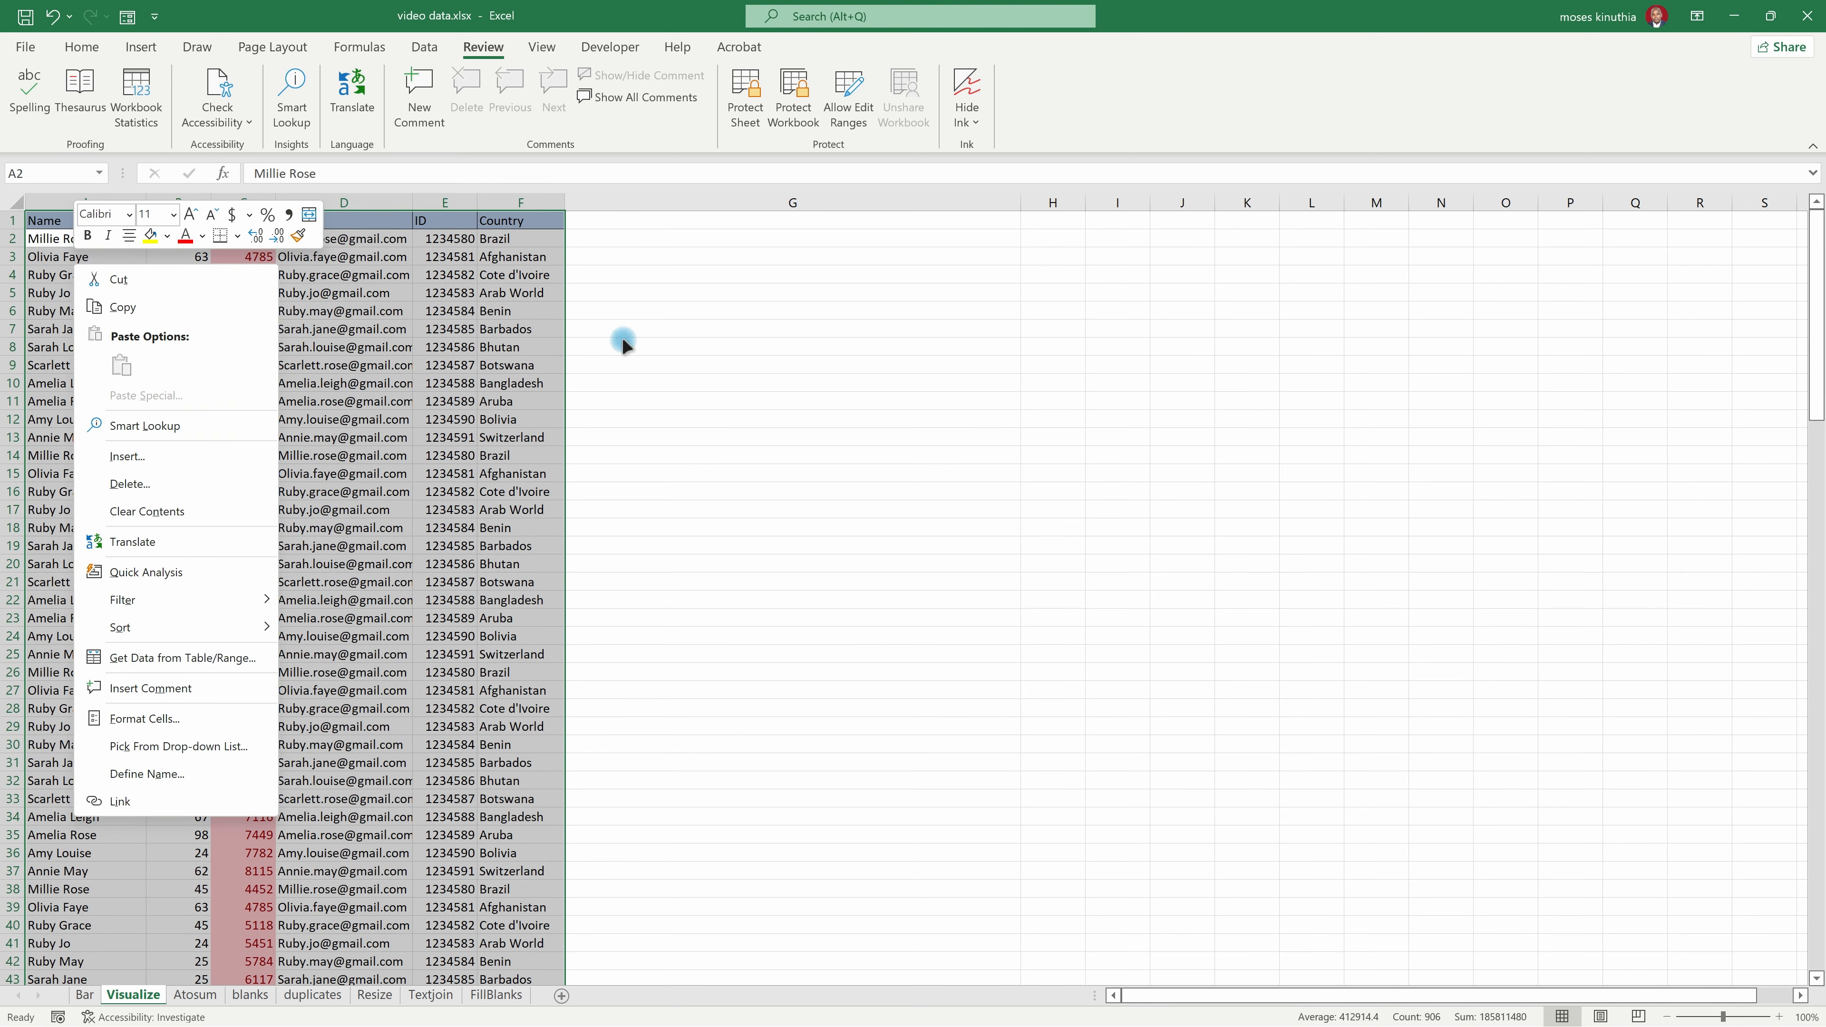
key("Escape")
left_click(745, 97)
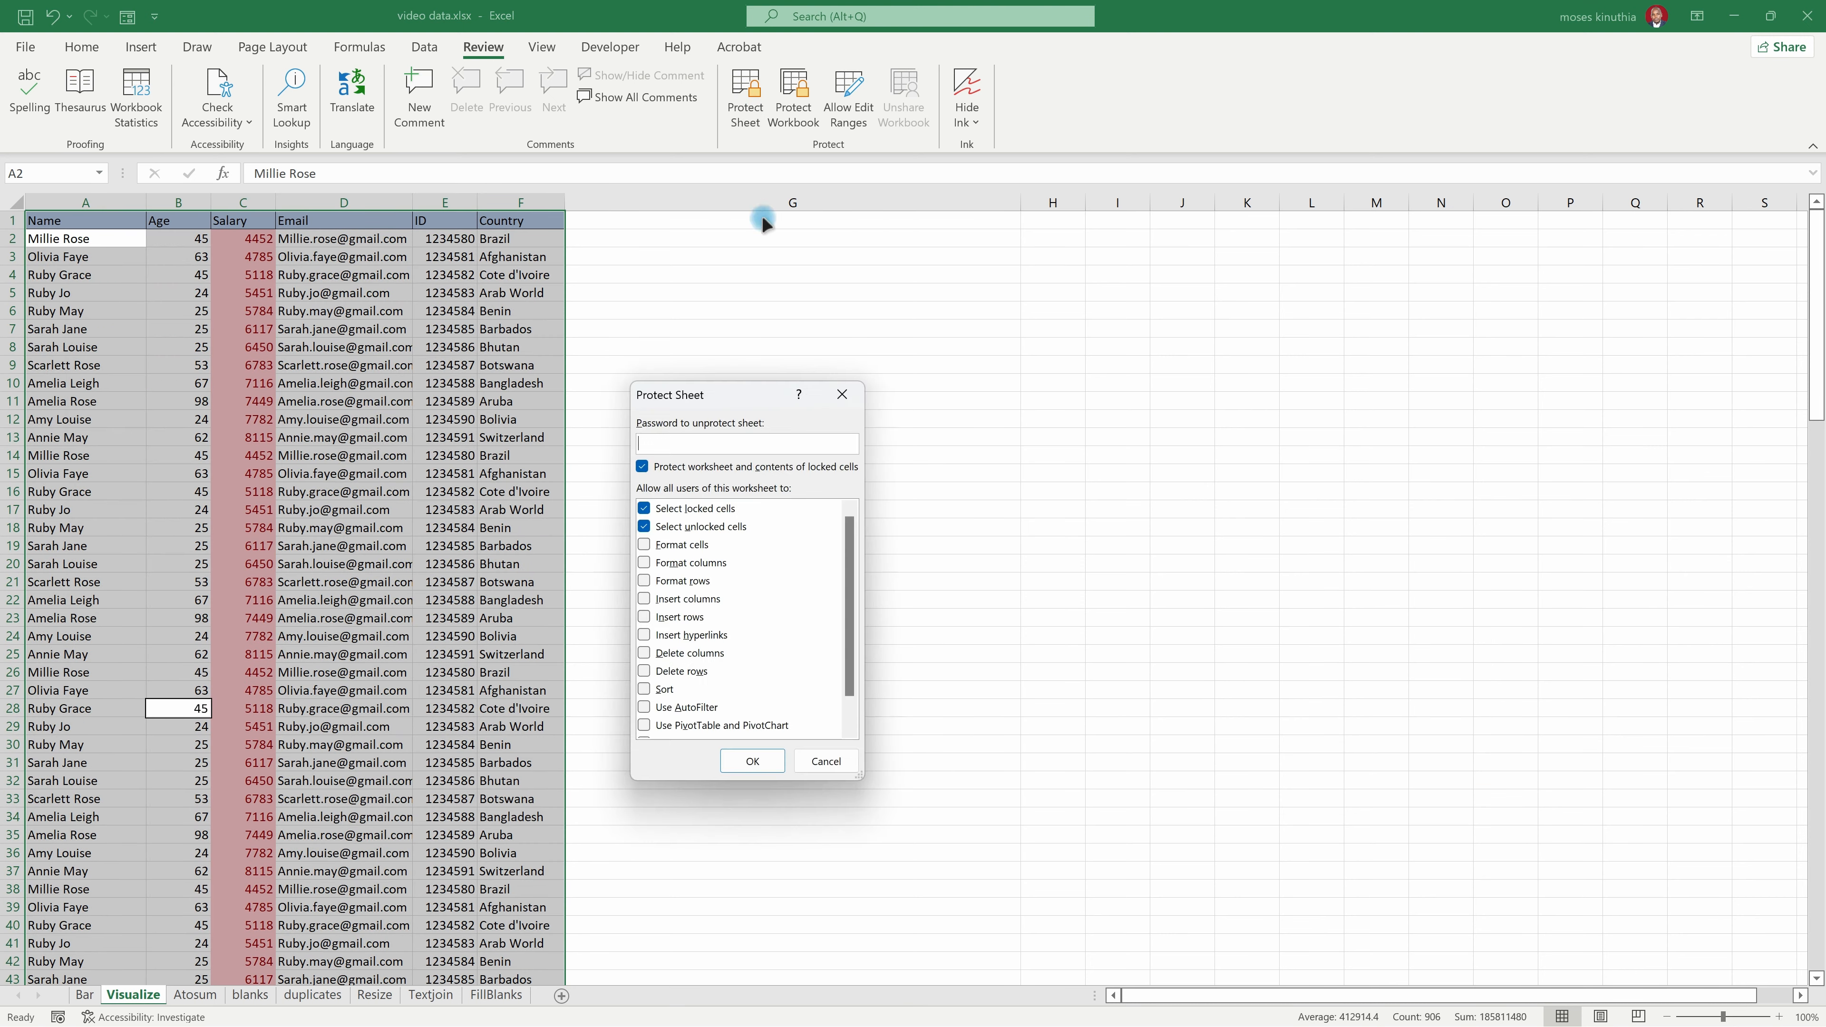
left_click_drag(733, 396, 295, 327)
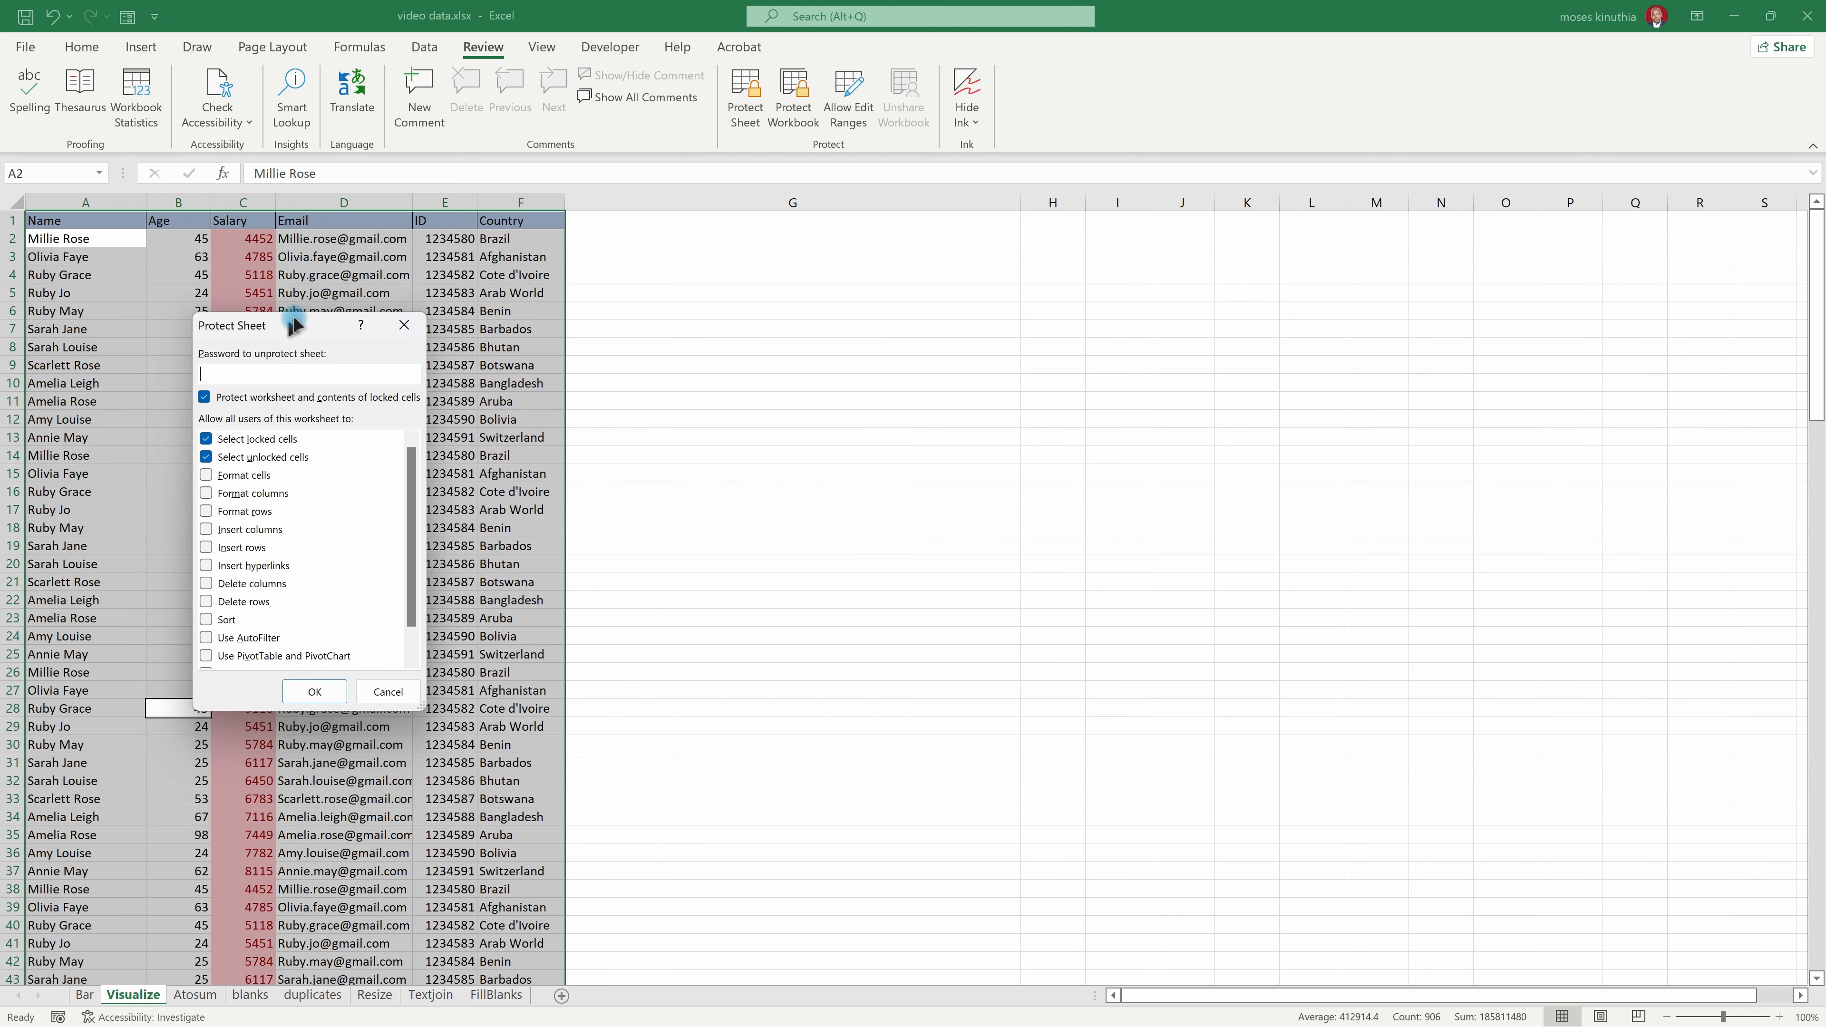
left_click(207, 637)
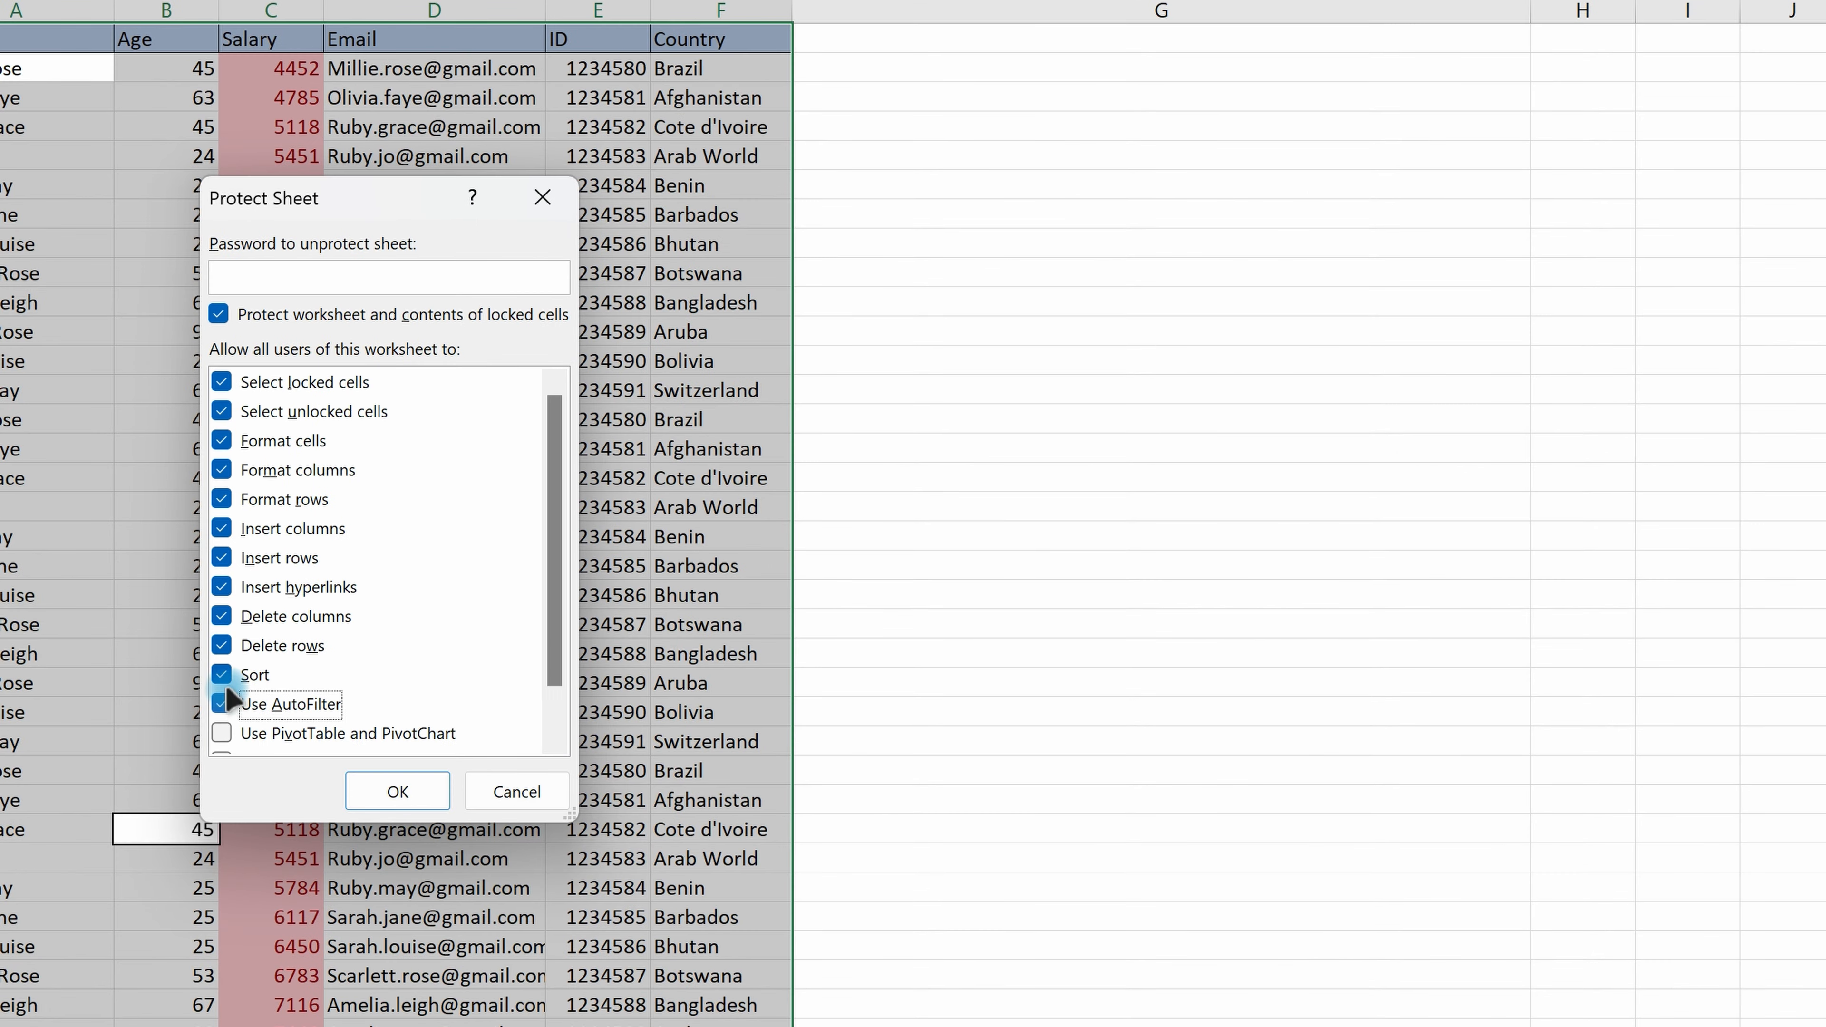
scroll(214, 626, "down", 1)
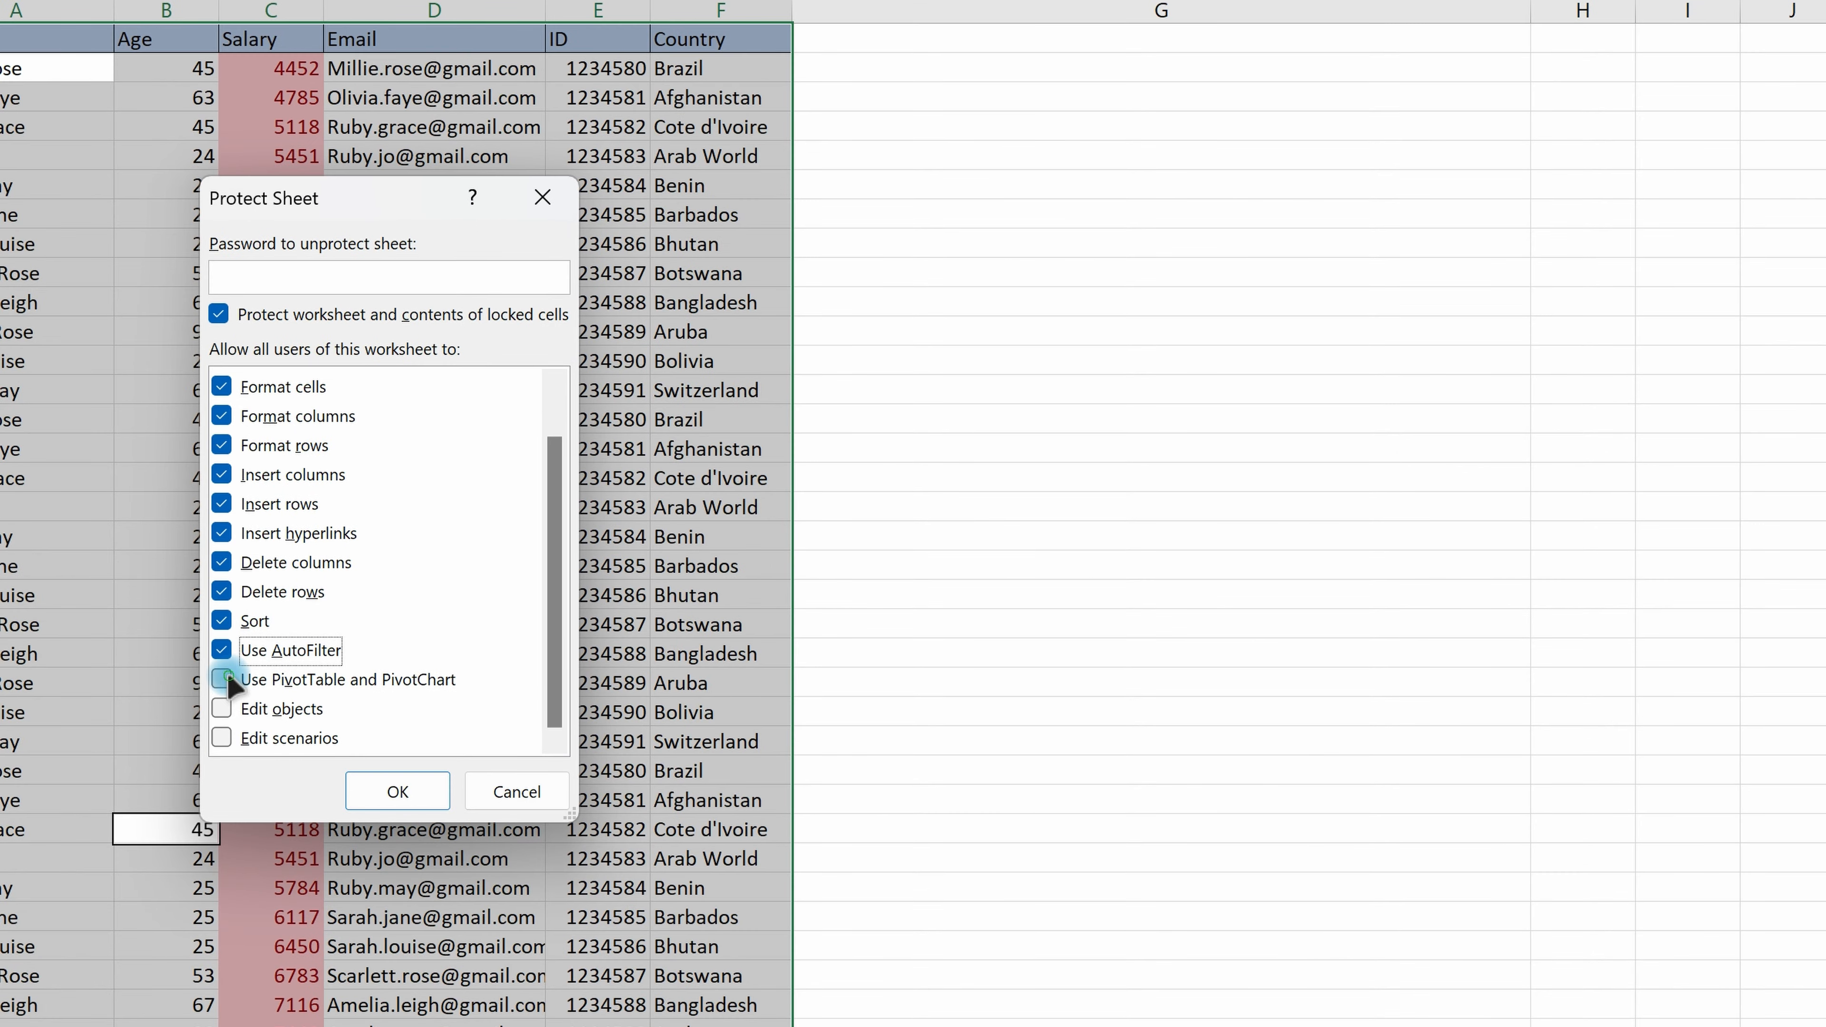
left_click(225, 679)
left_click(222, 709)
left_click(238, 738)
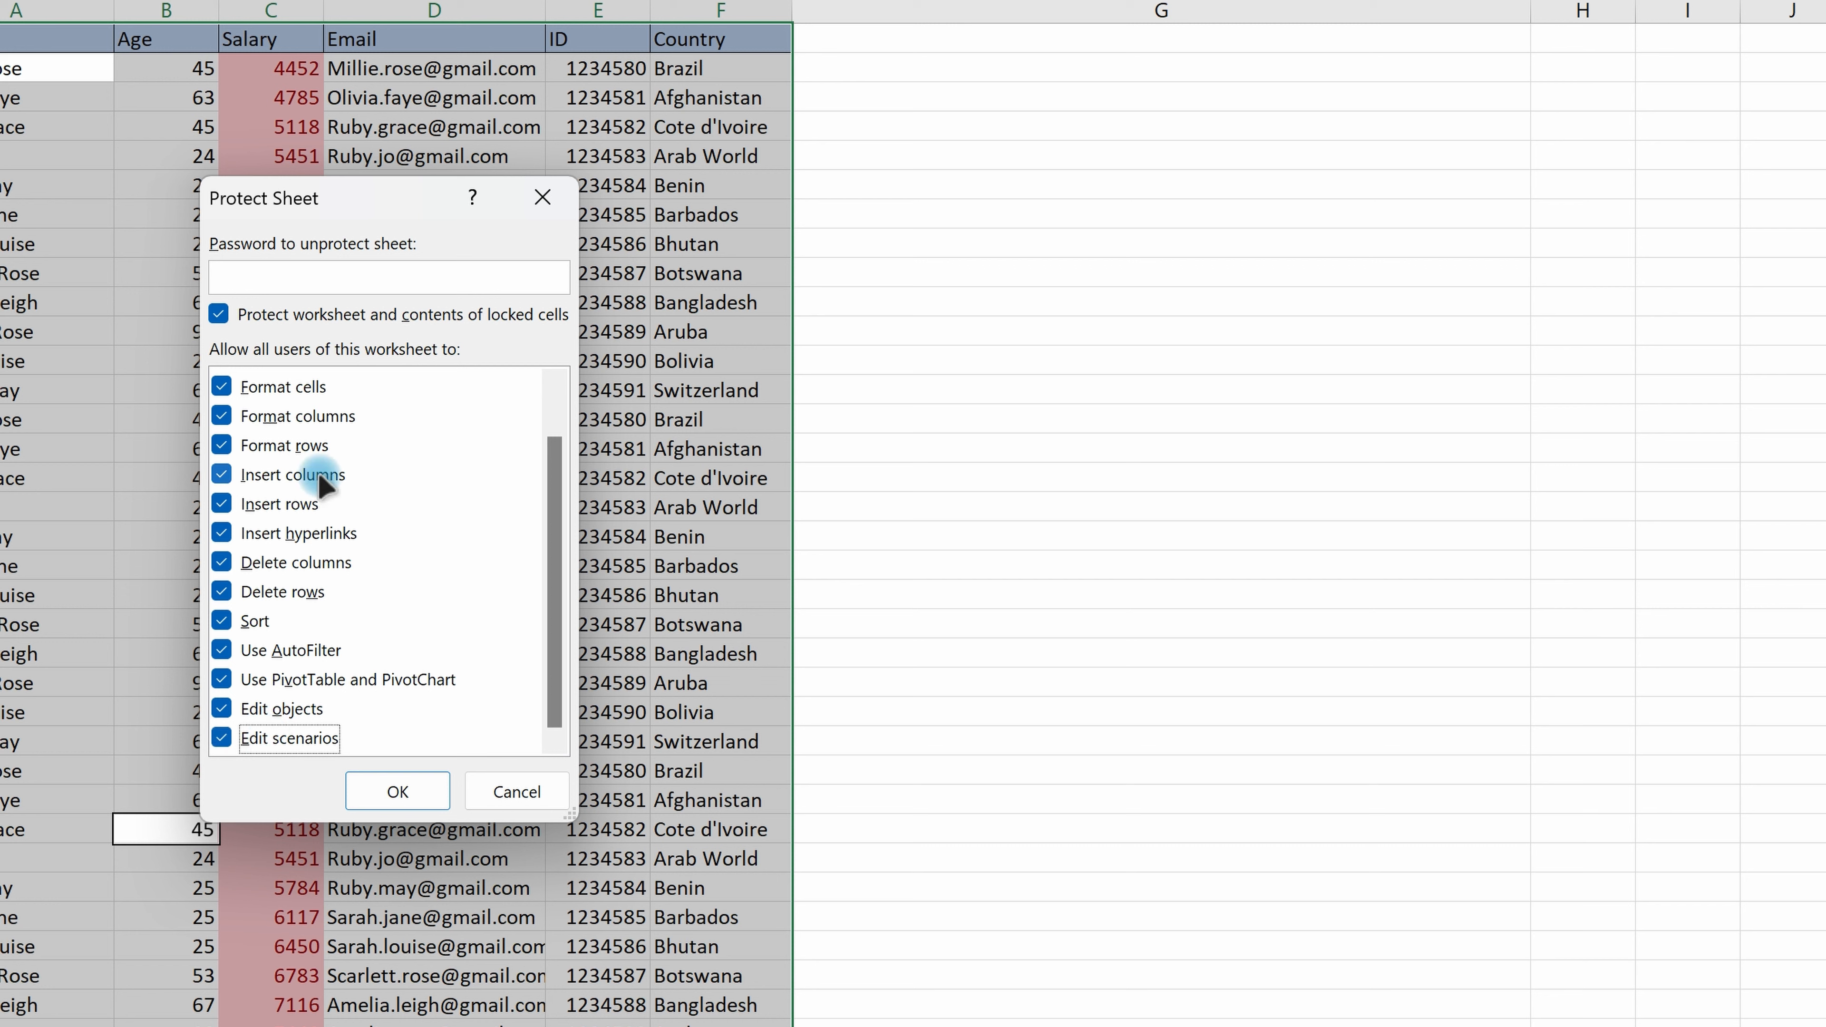
scroll(318, 486, "up", 1)
Step: Enter an unprotect password for the sheet and re-enter it to apply the protection
left_click(349, 290)
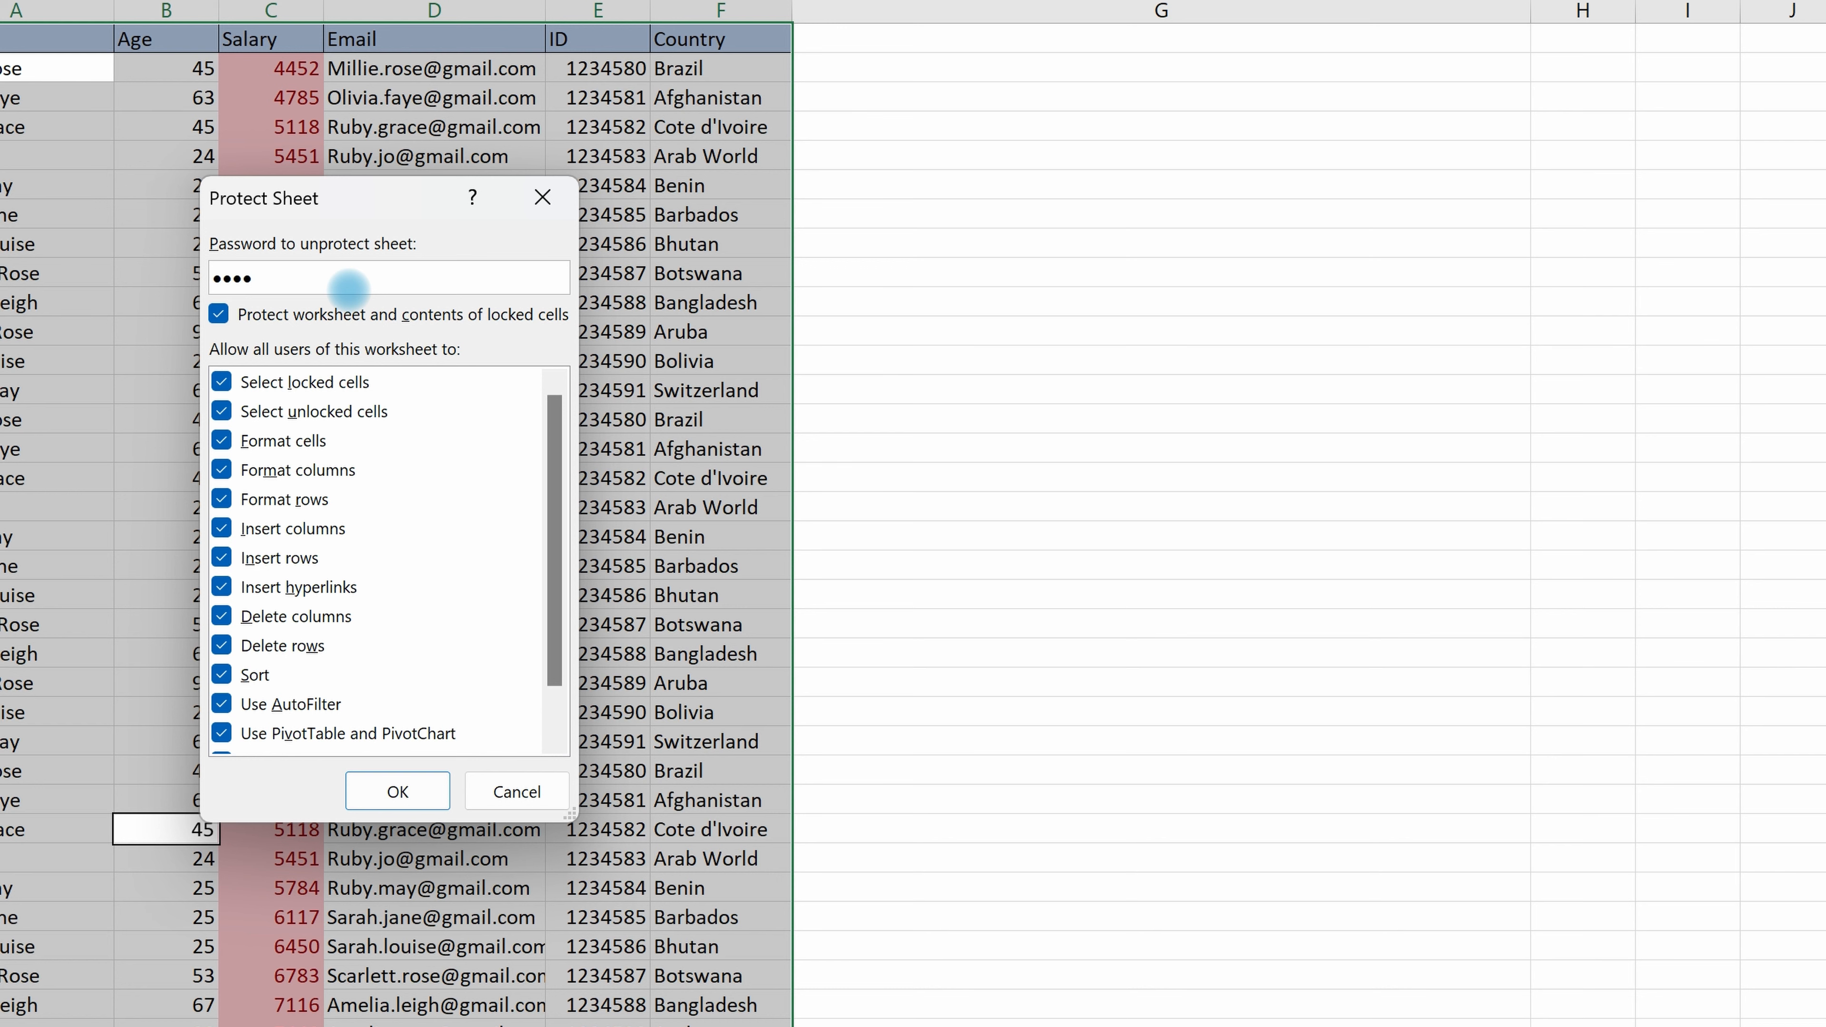
left_click(381, 789)
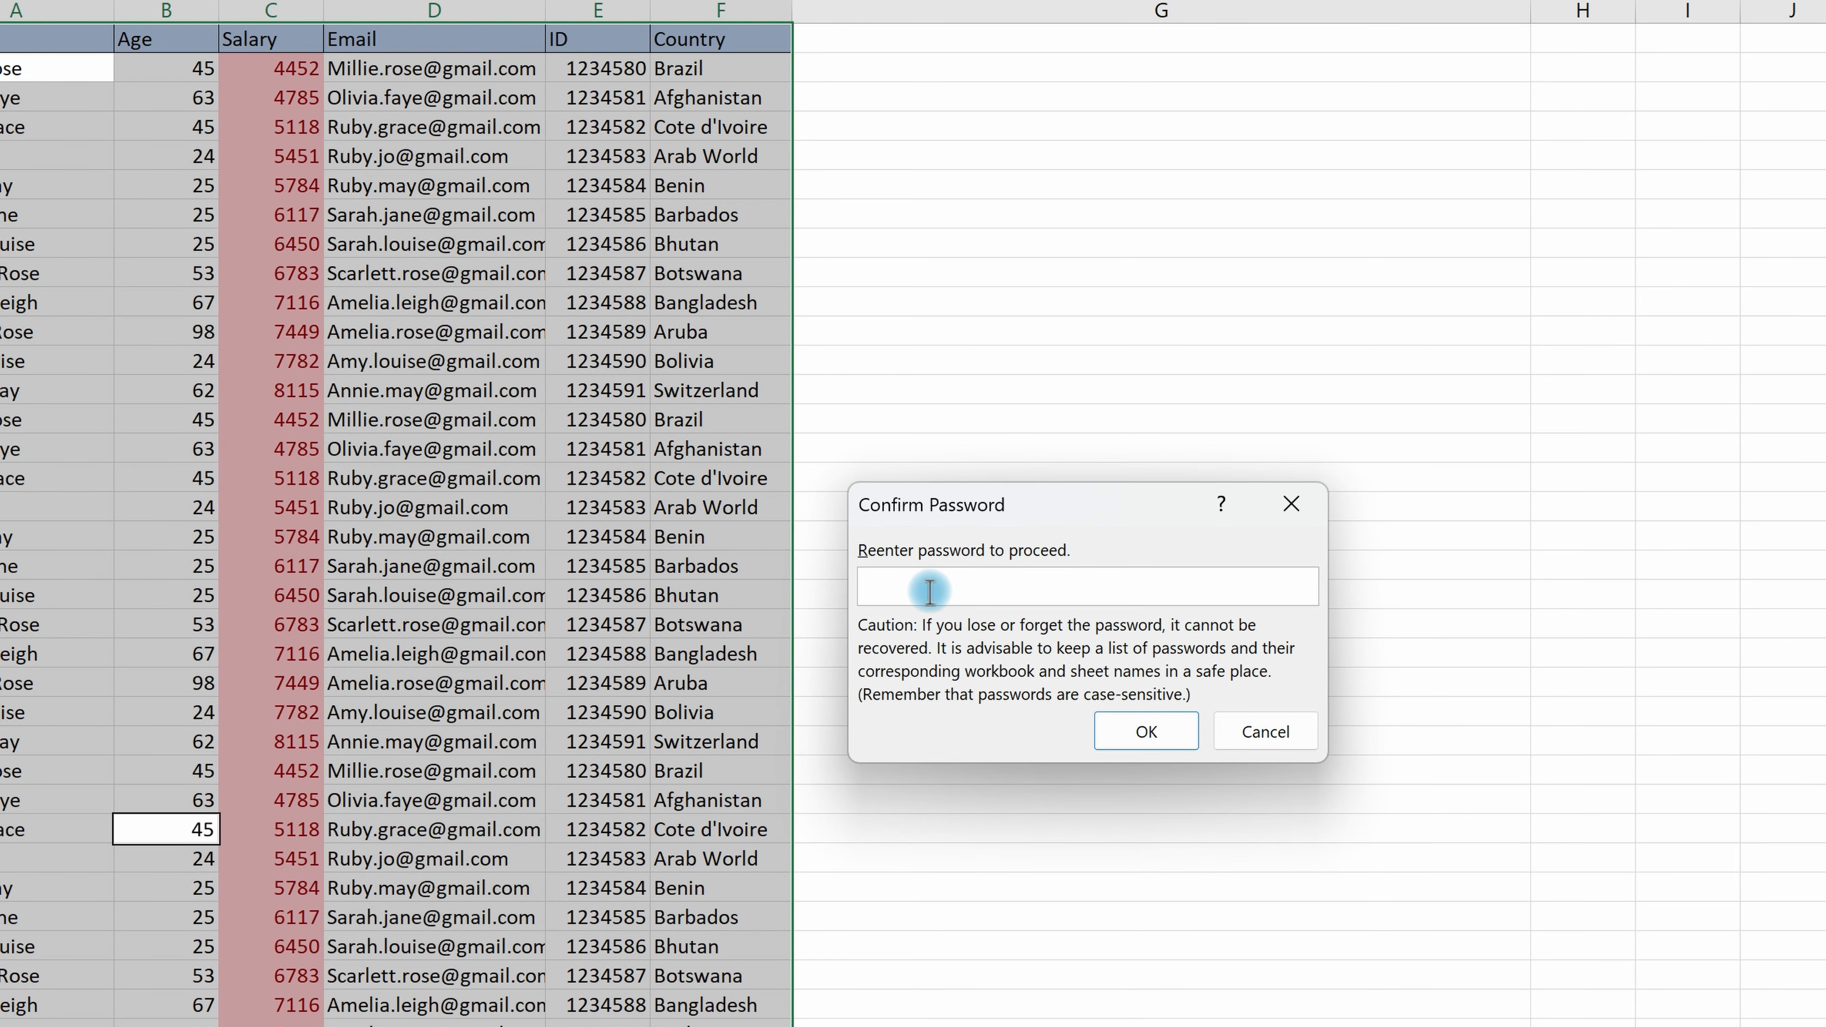
left_click_drag(978, 506, 469, 513)
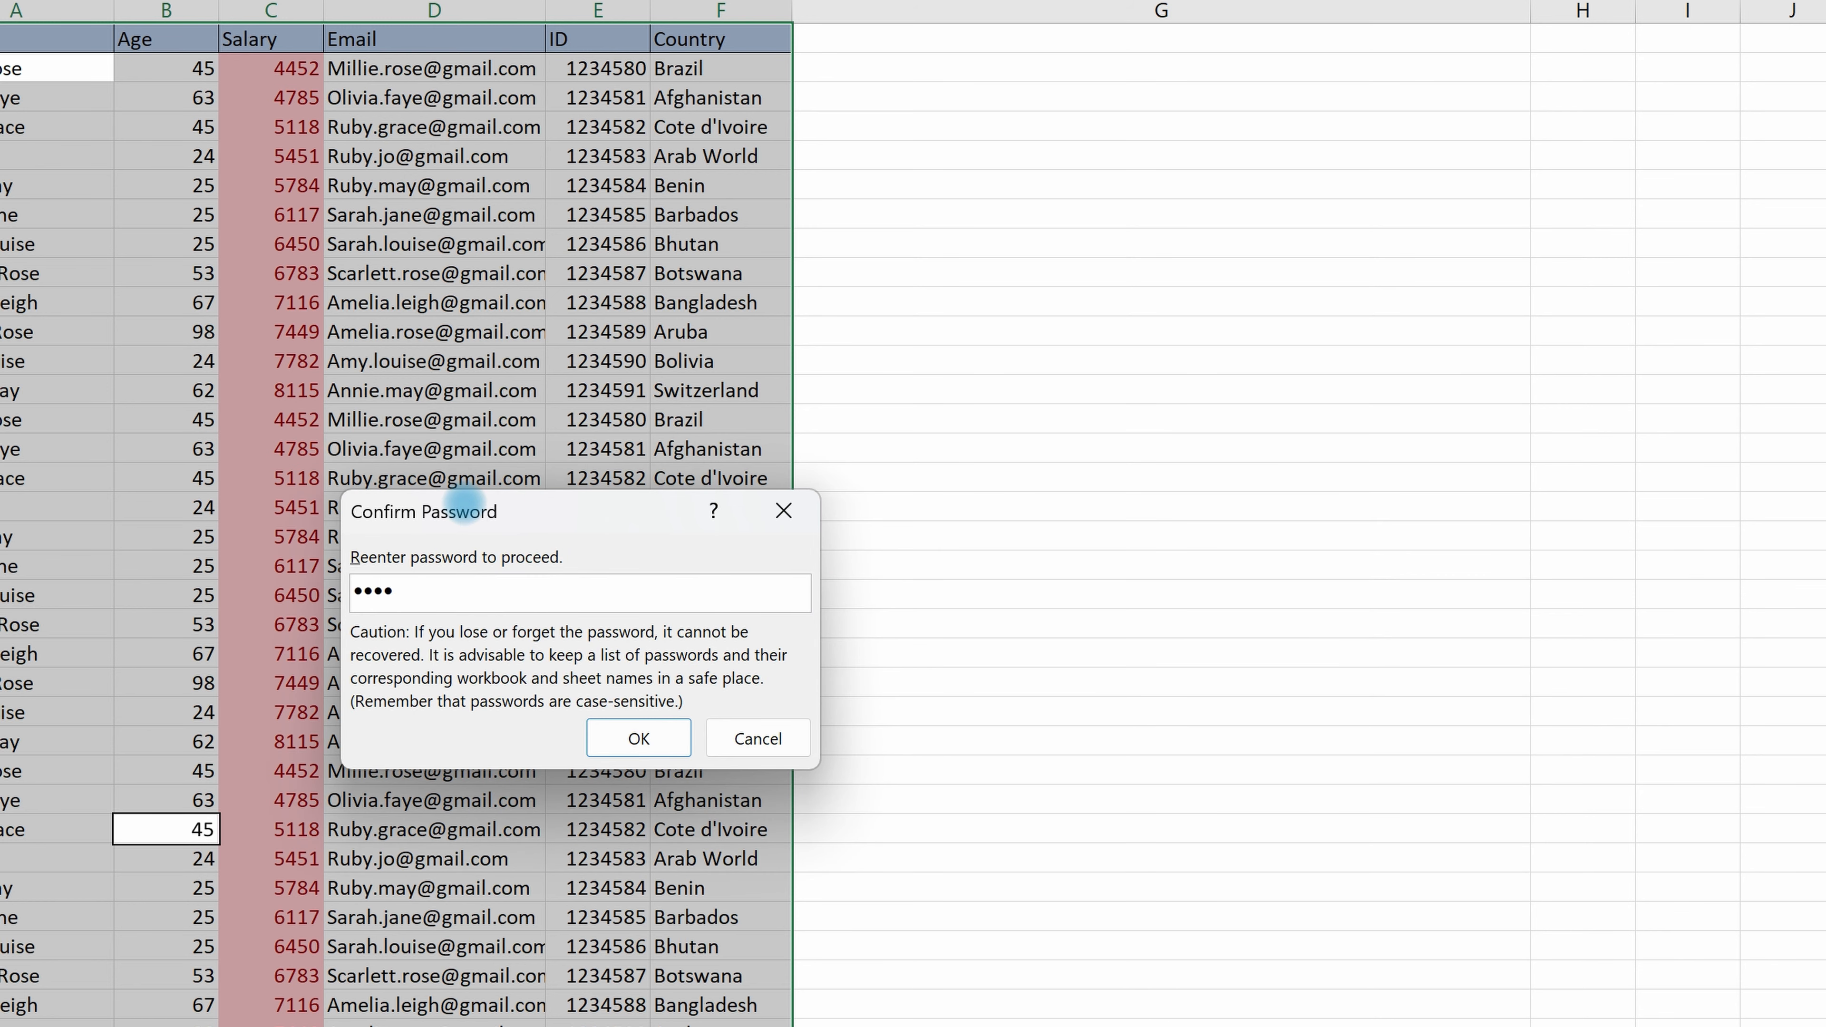
left_click(661, 738)
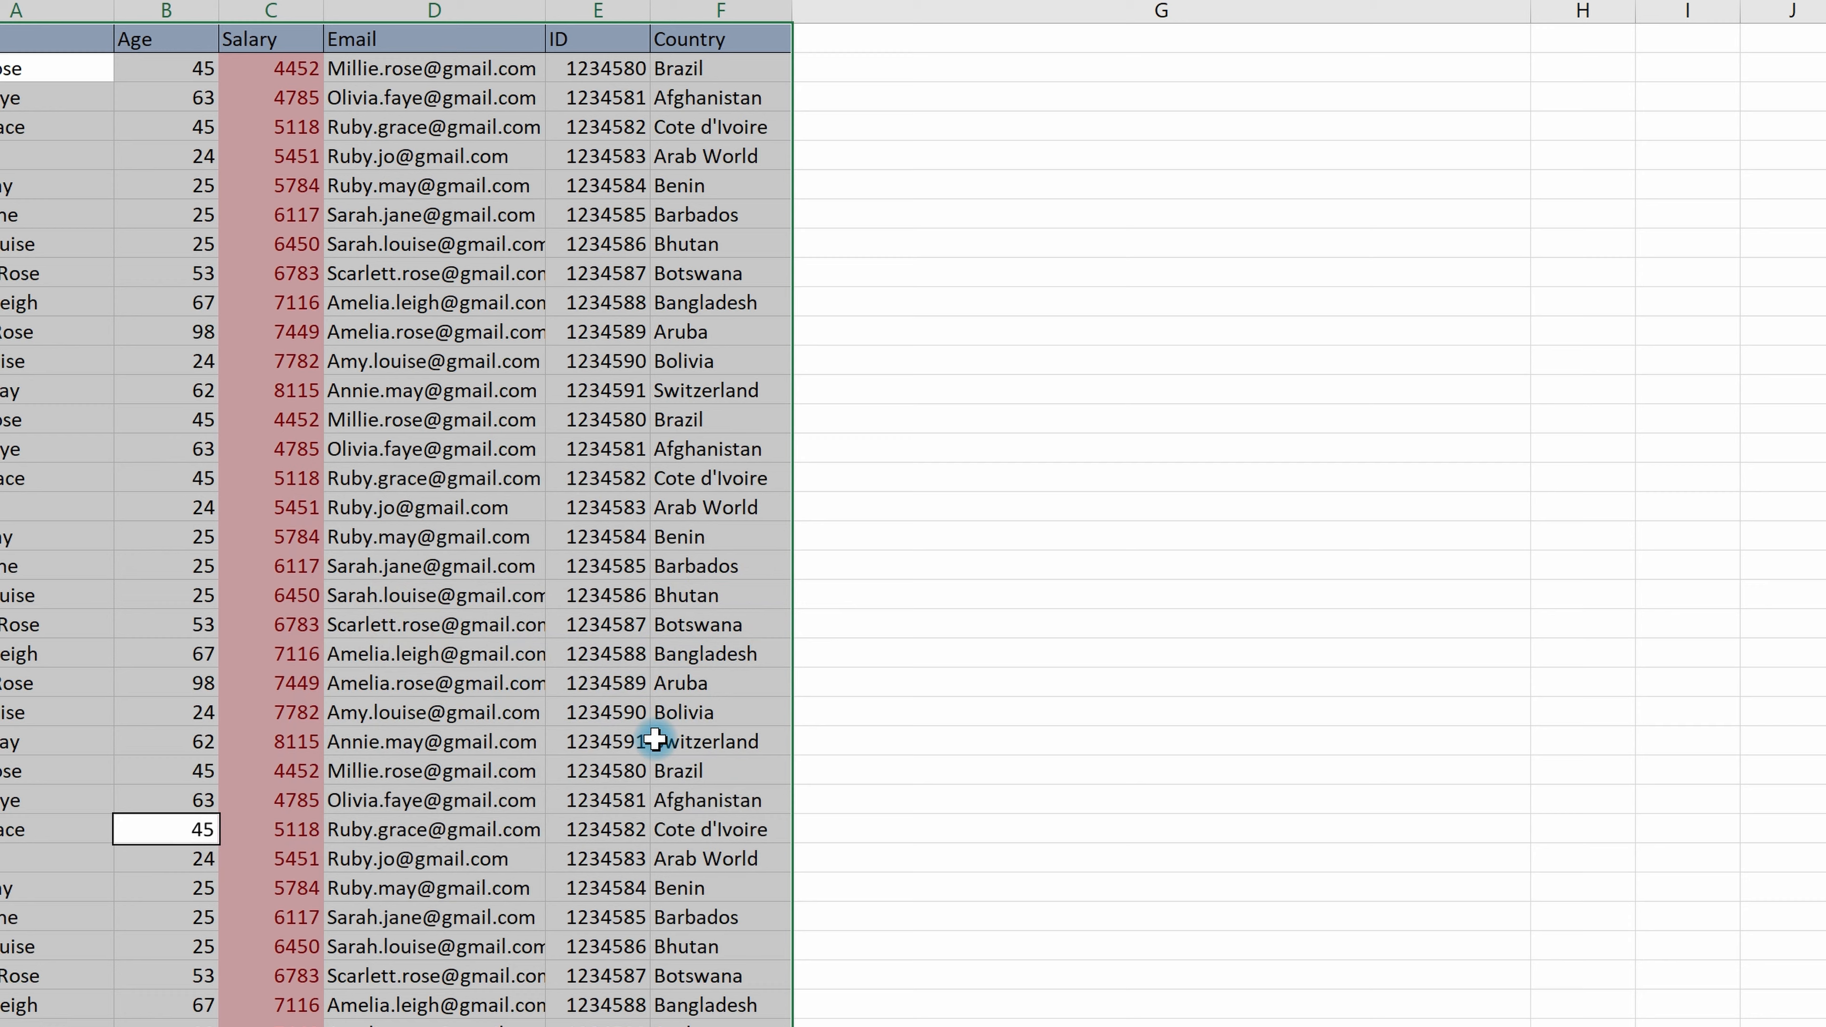
left_click(906, 594)
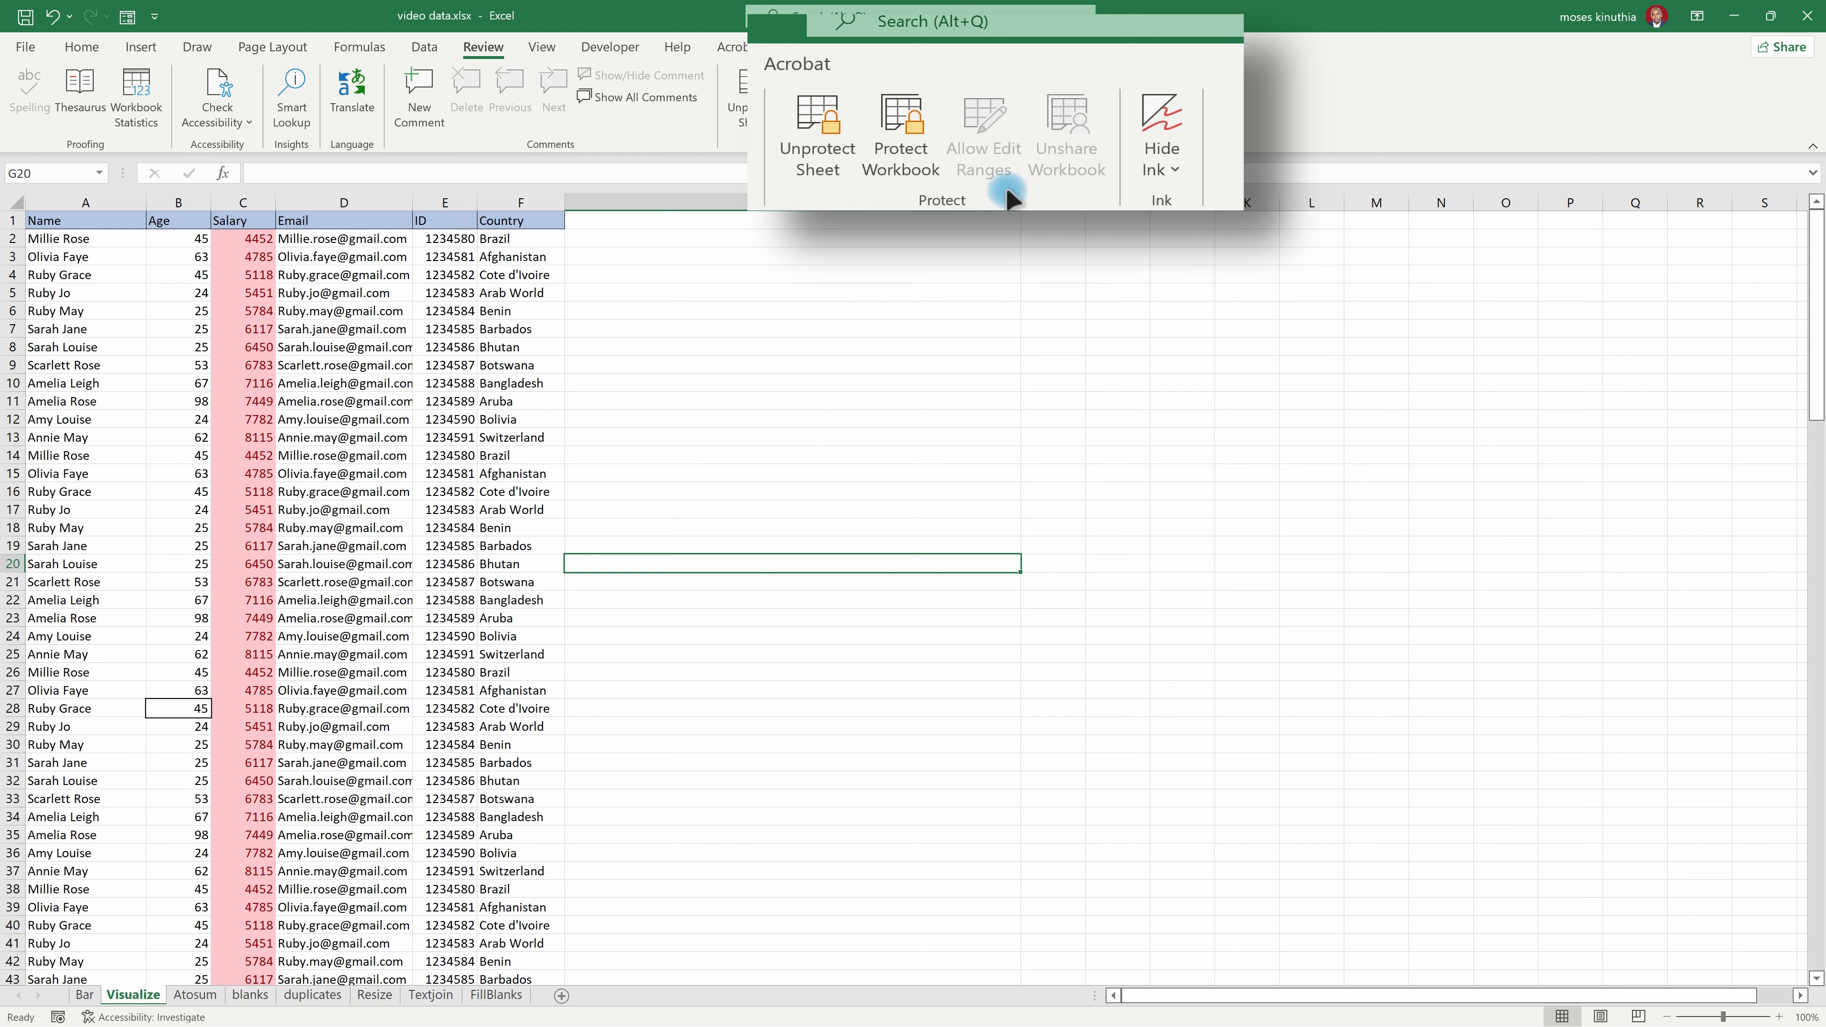
Step: Test the unlocked Name column by replacing the names in A4 and A9 with other first names
left_click(403, 418)
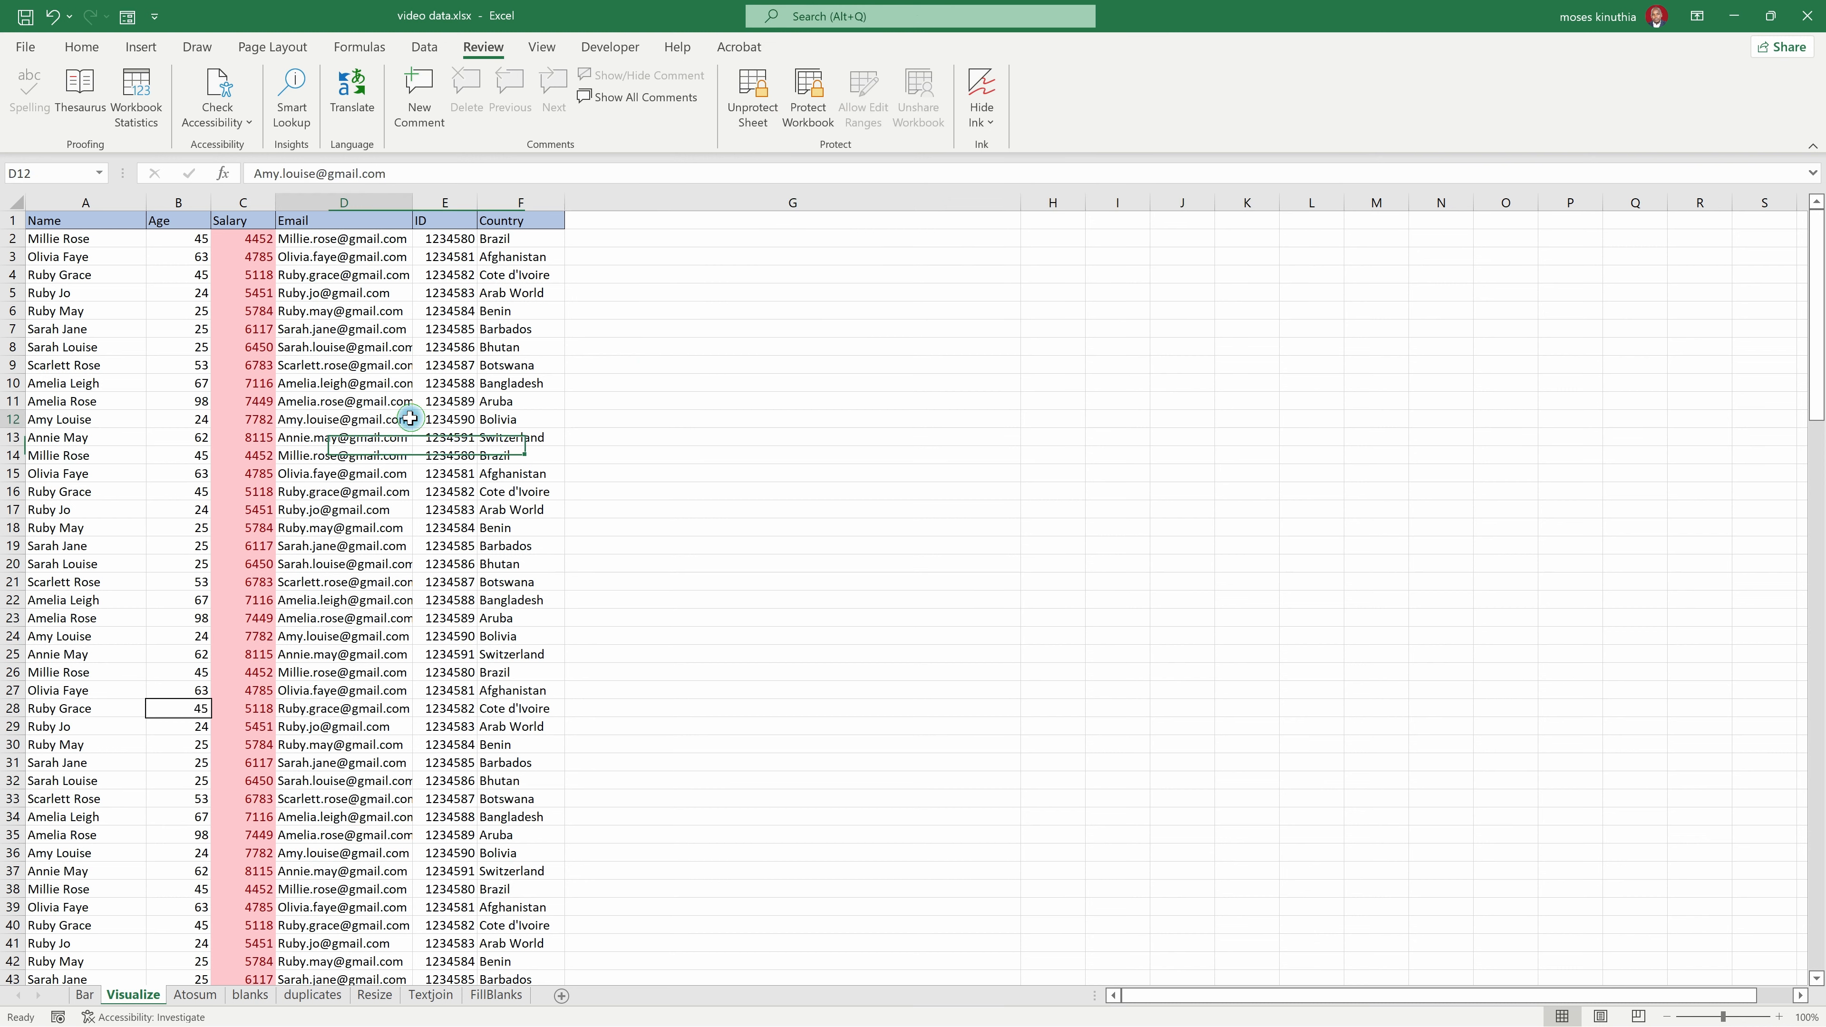
left_click(108, 272)
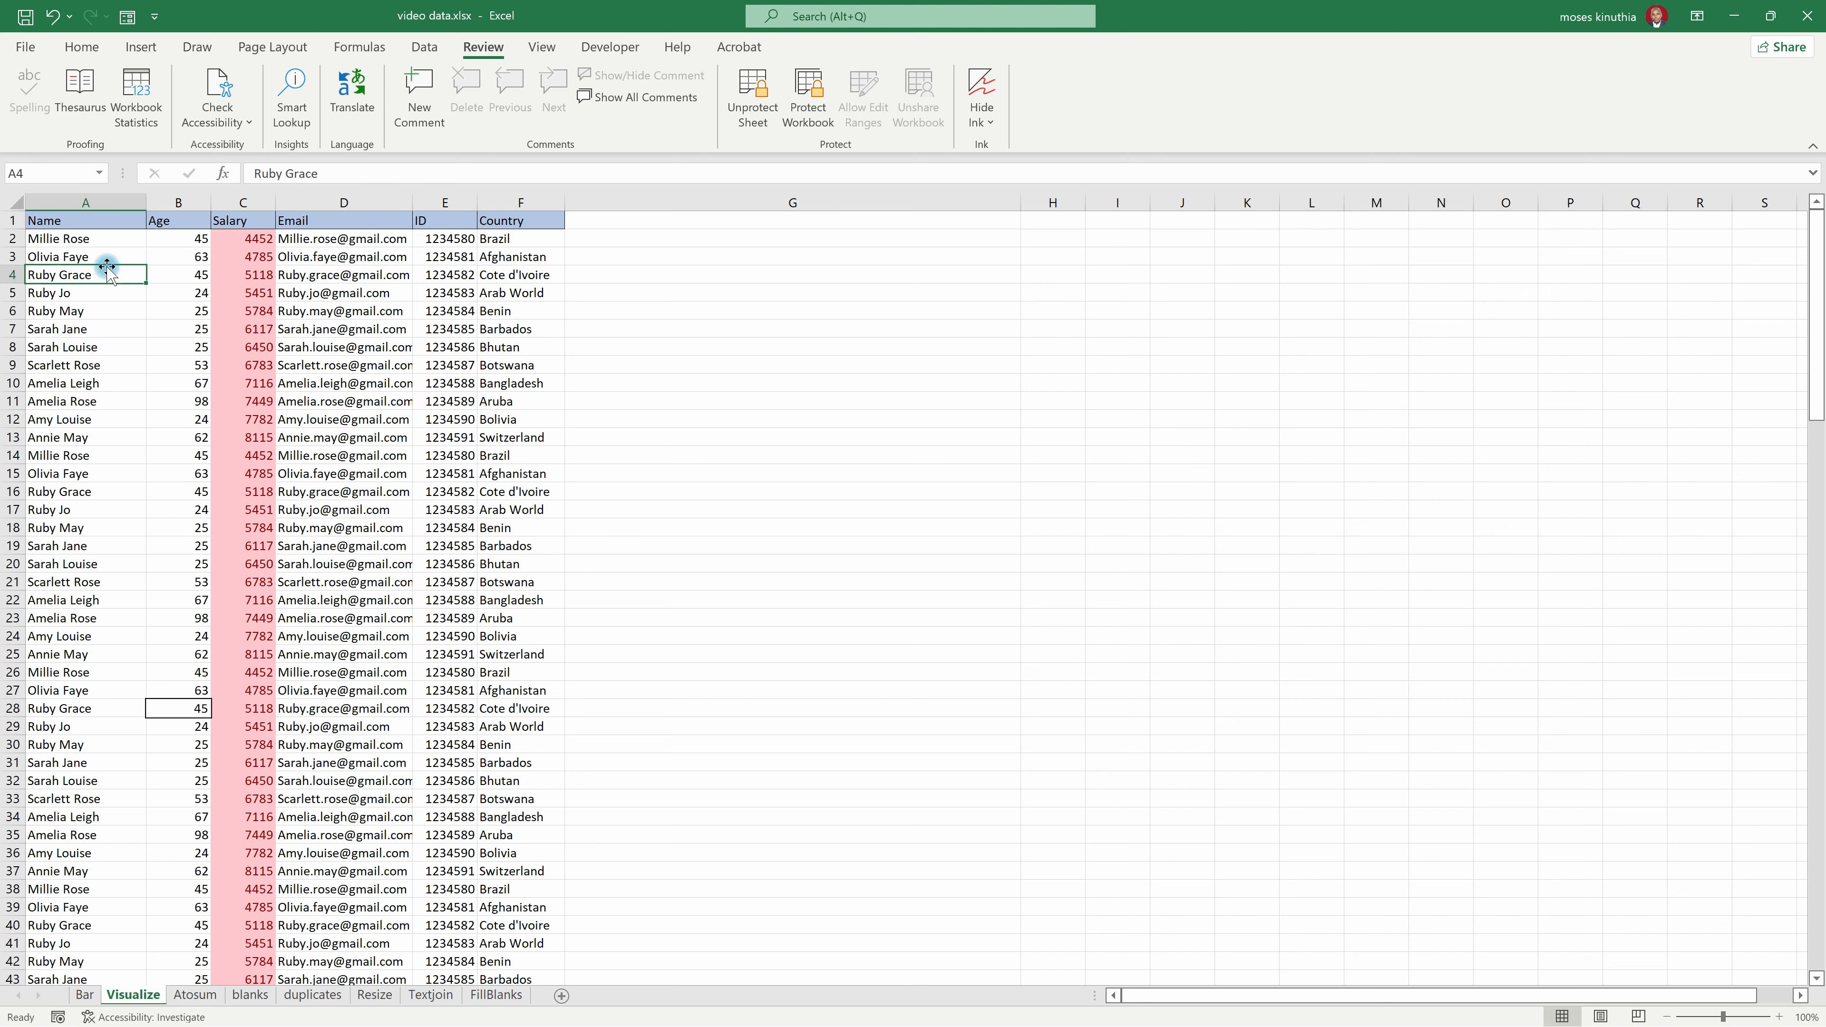
type("Mo")
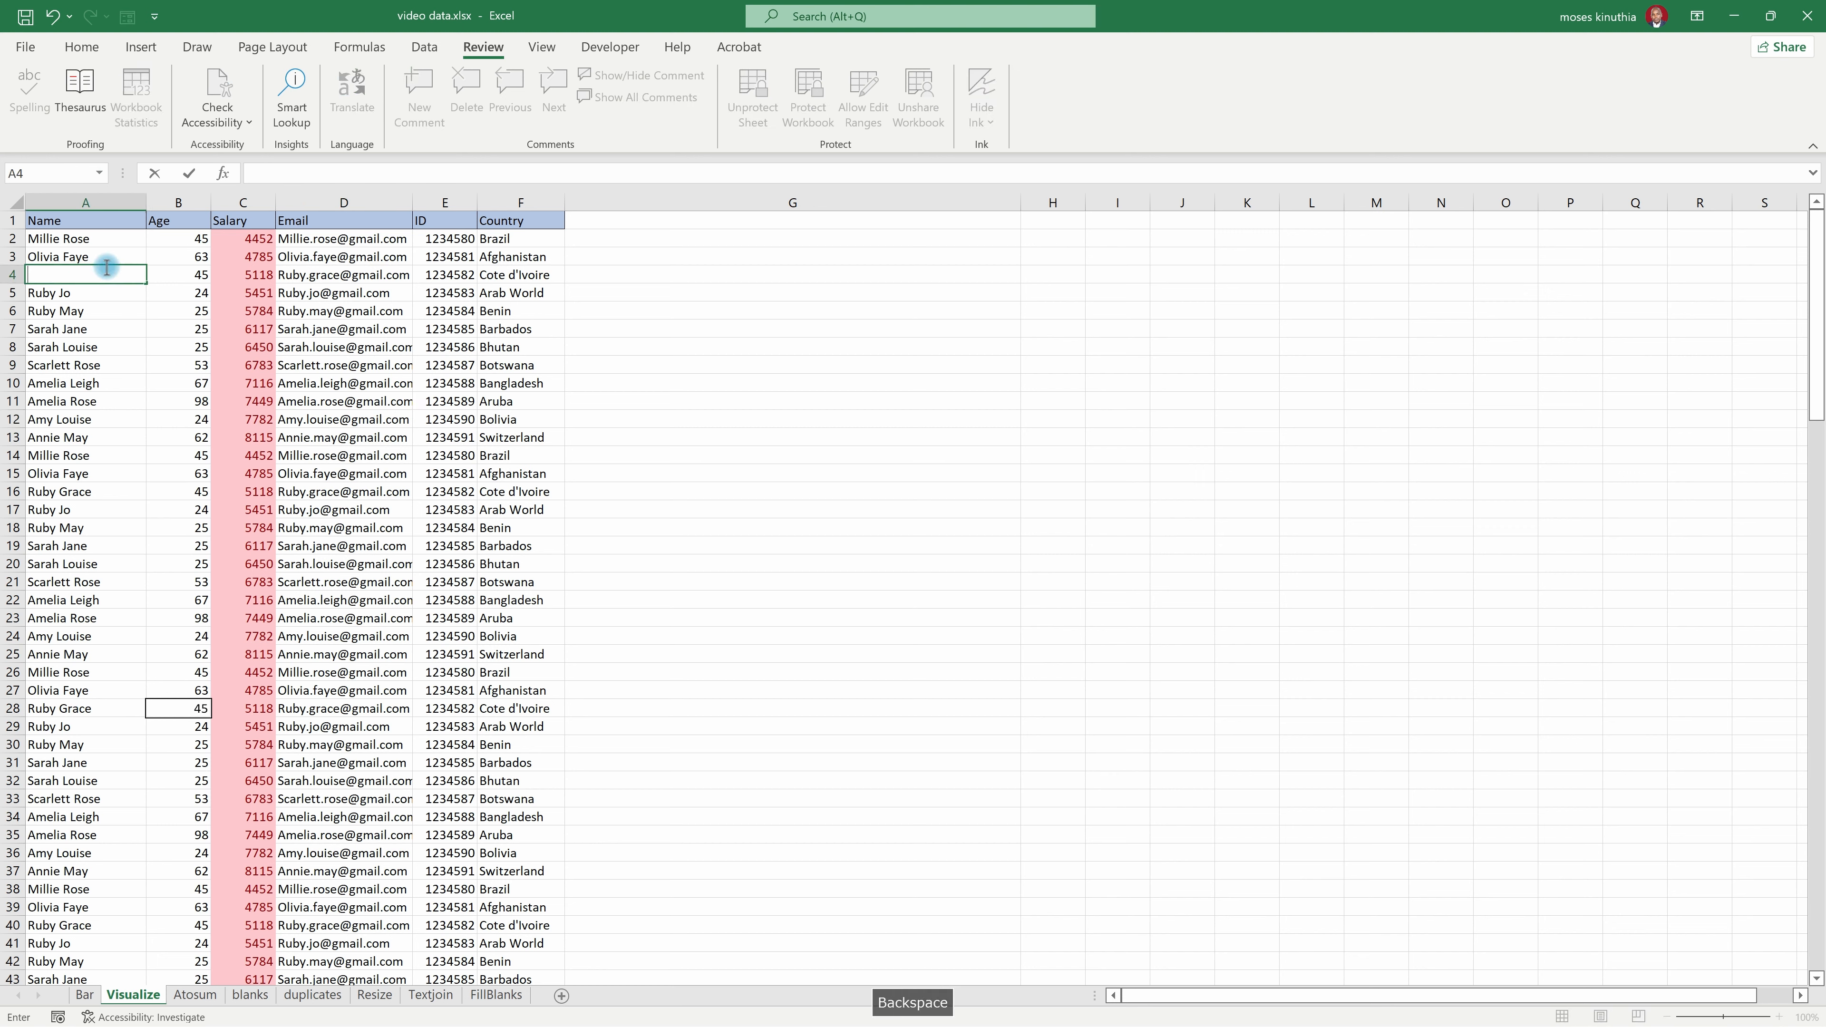
type("ses")
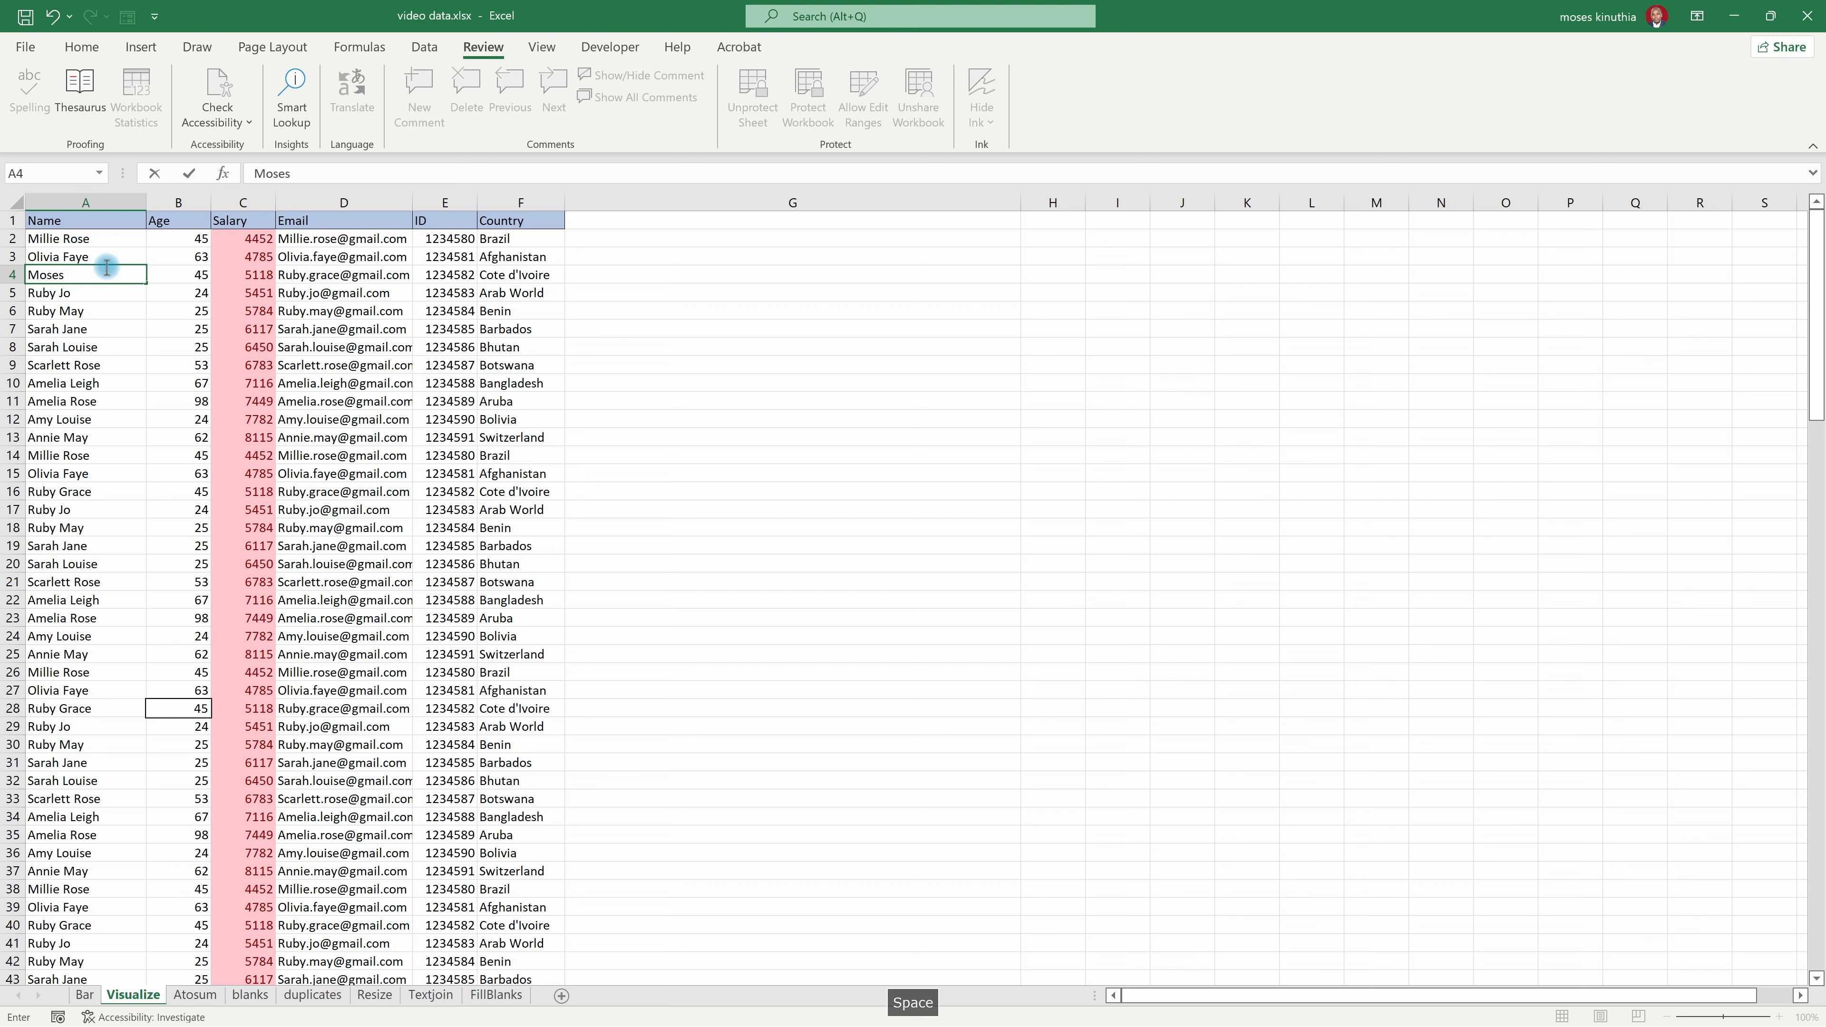
left_click(53, 361)
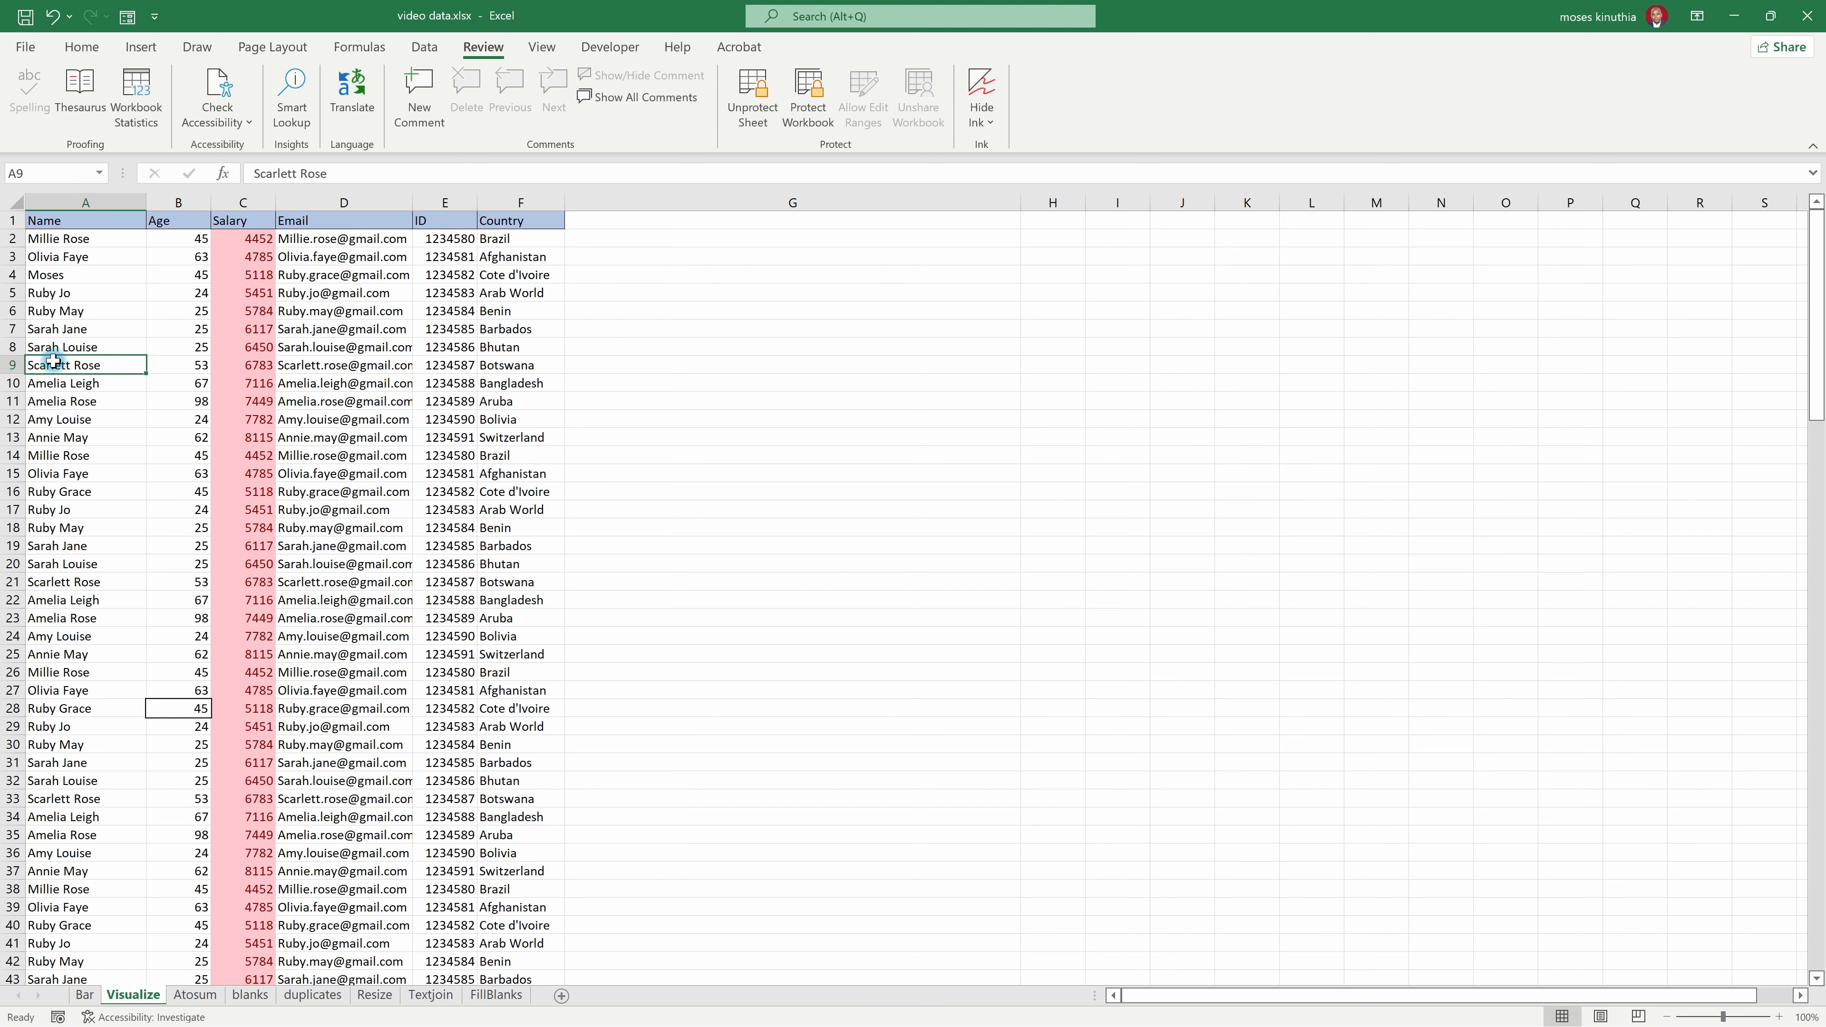
type("joan")
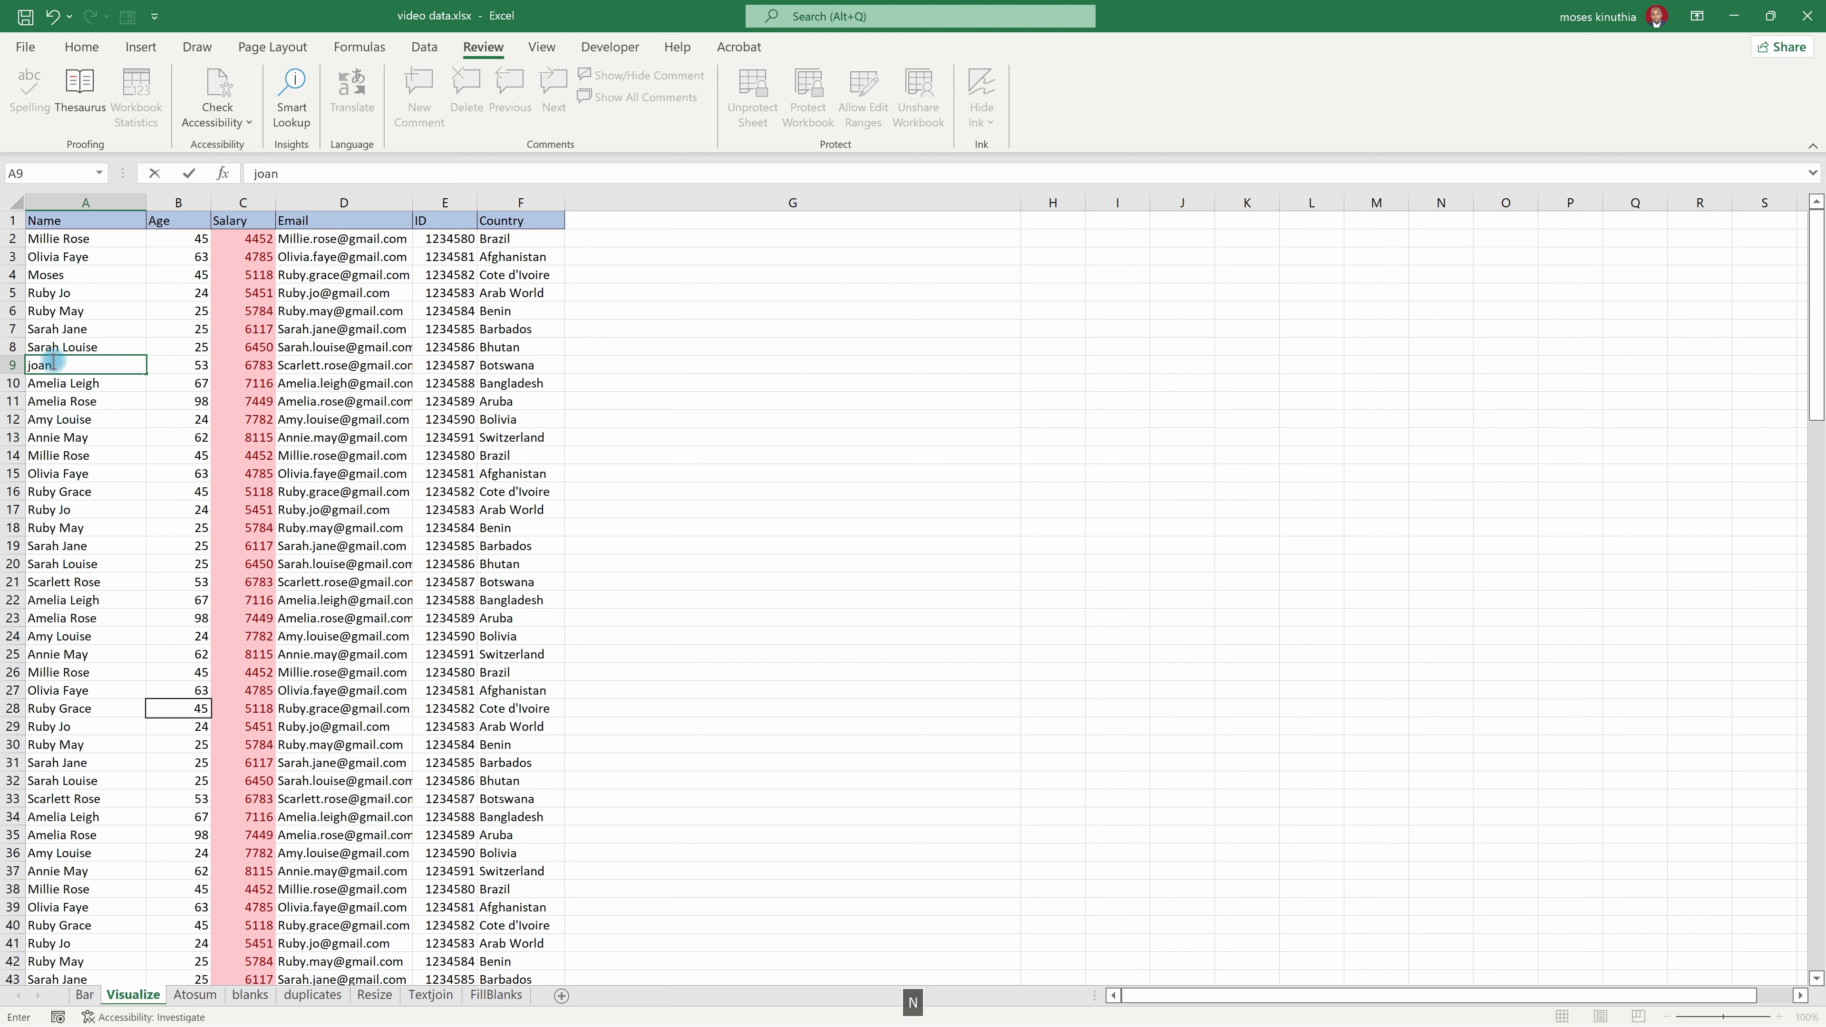
left_click(51, 421)
Step: Set the age in cell B13 to 56
left_click(181, 436)
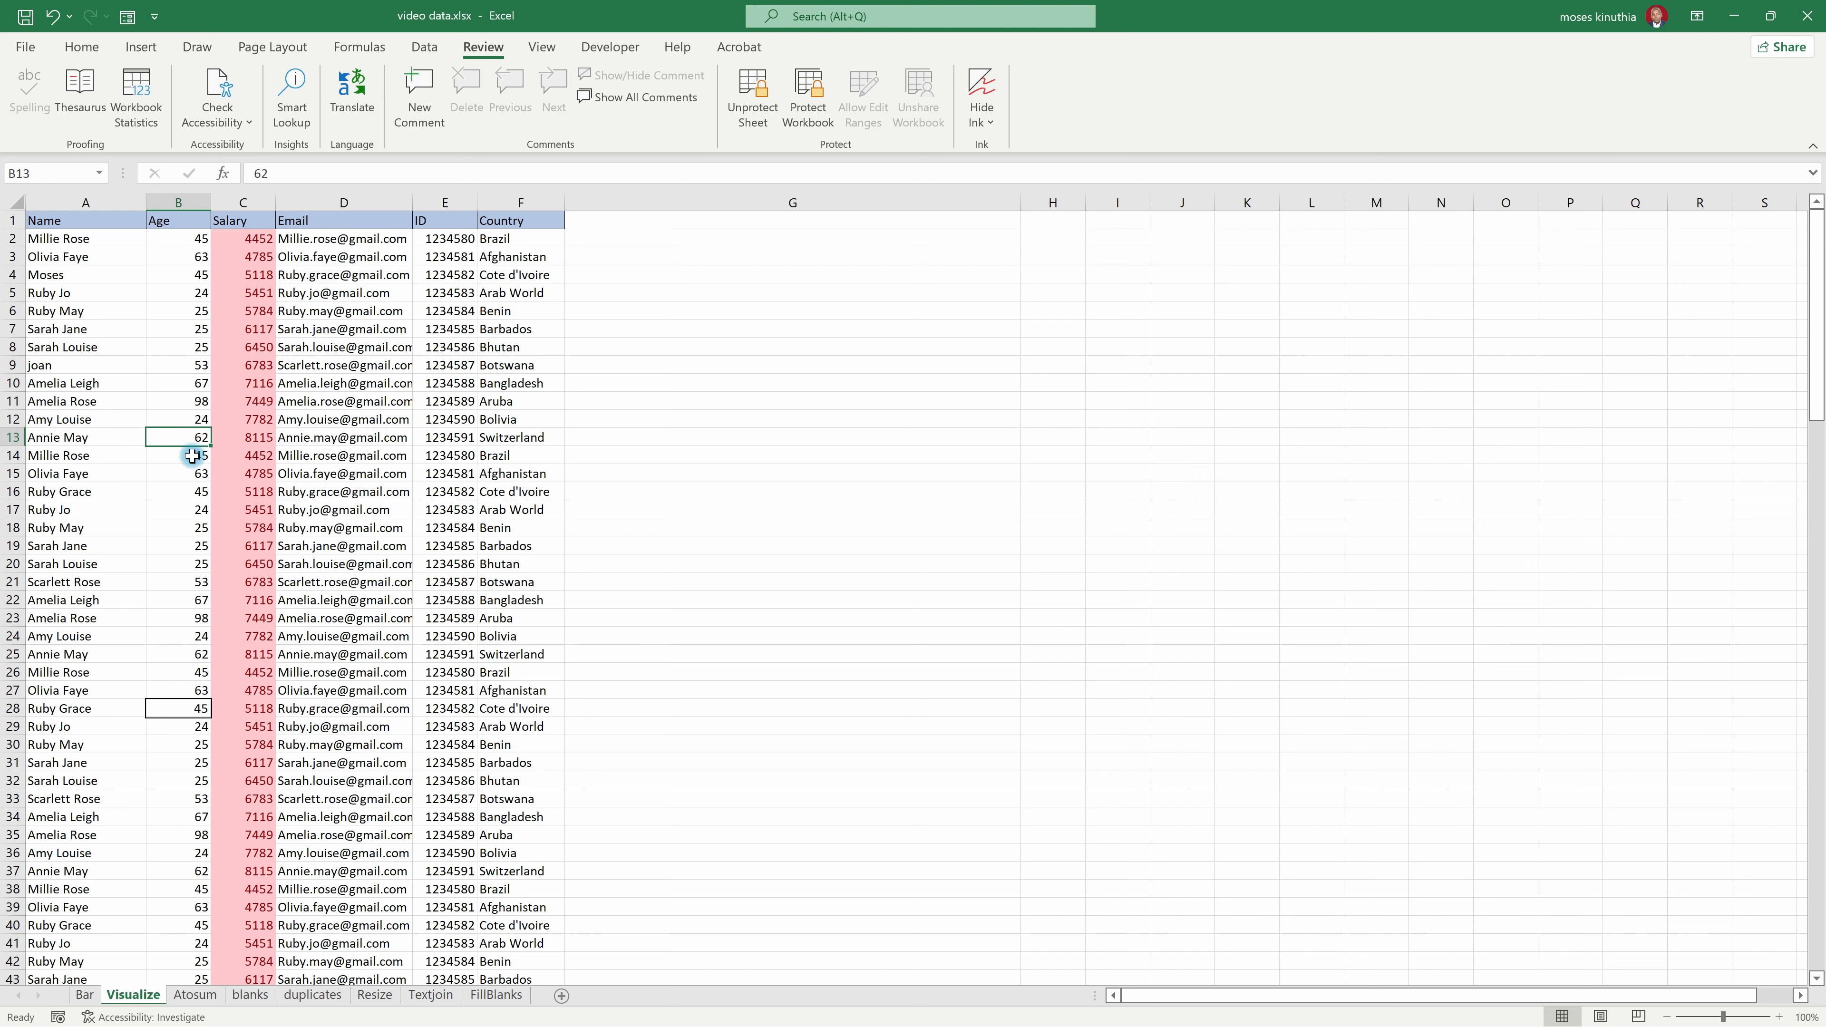
type("de")
key("BackSpace")
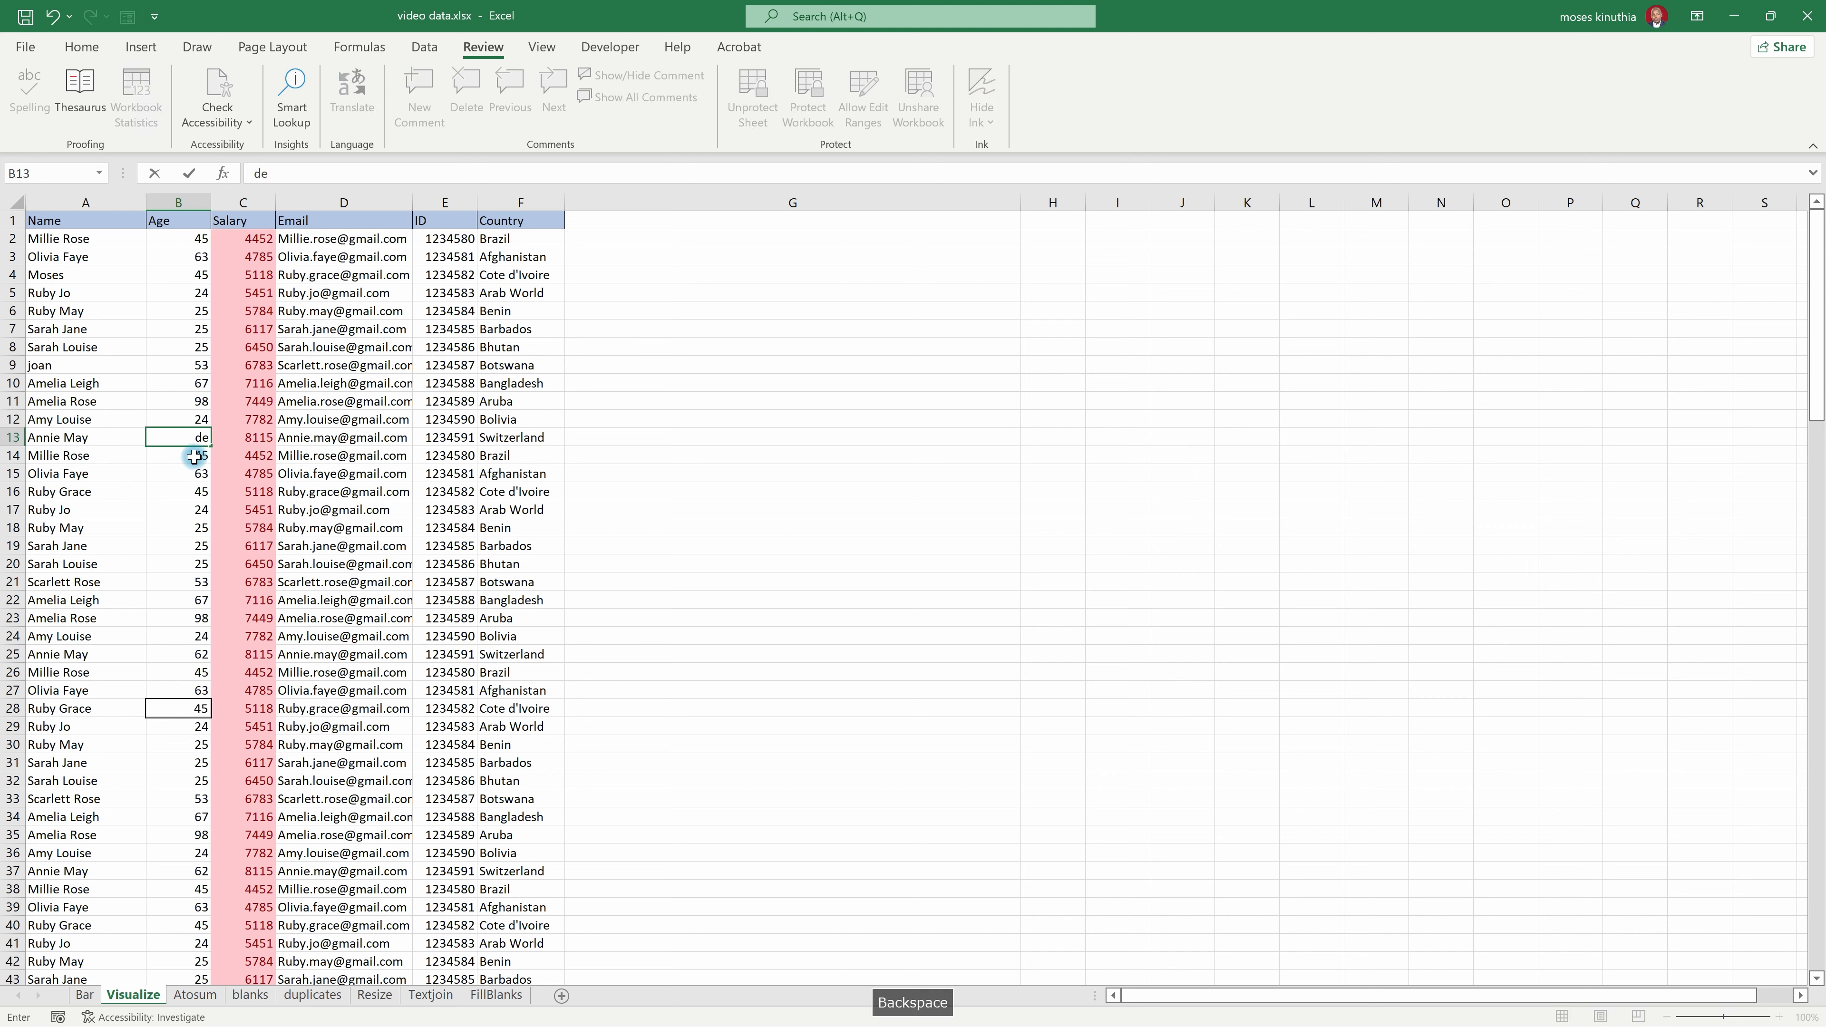
type("56")
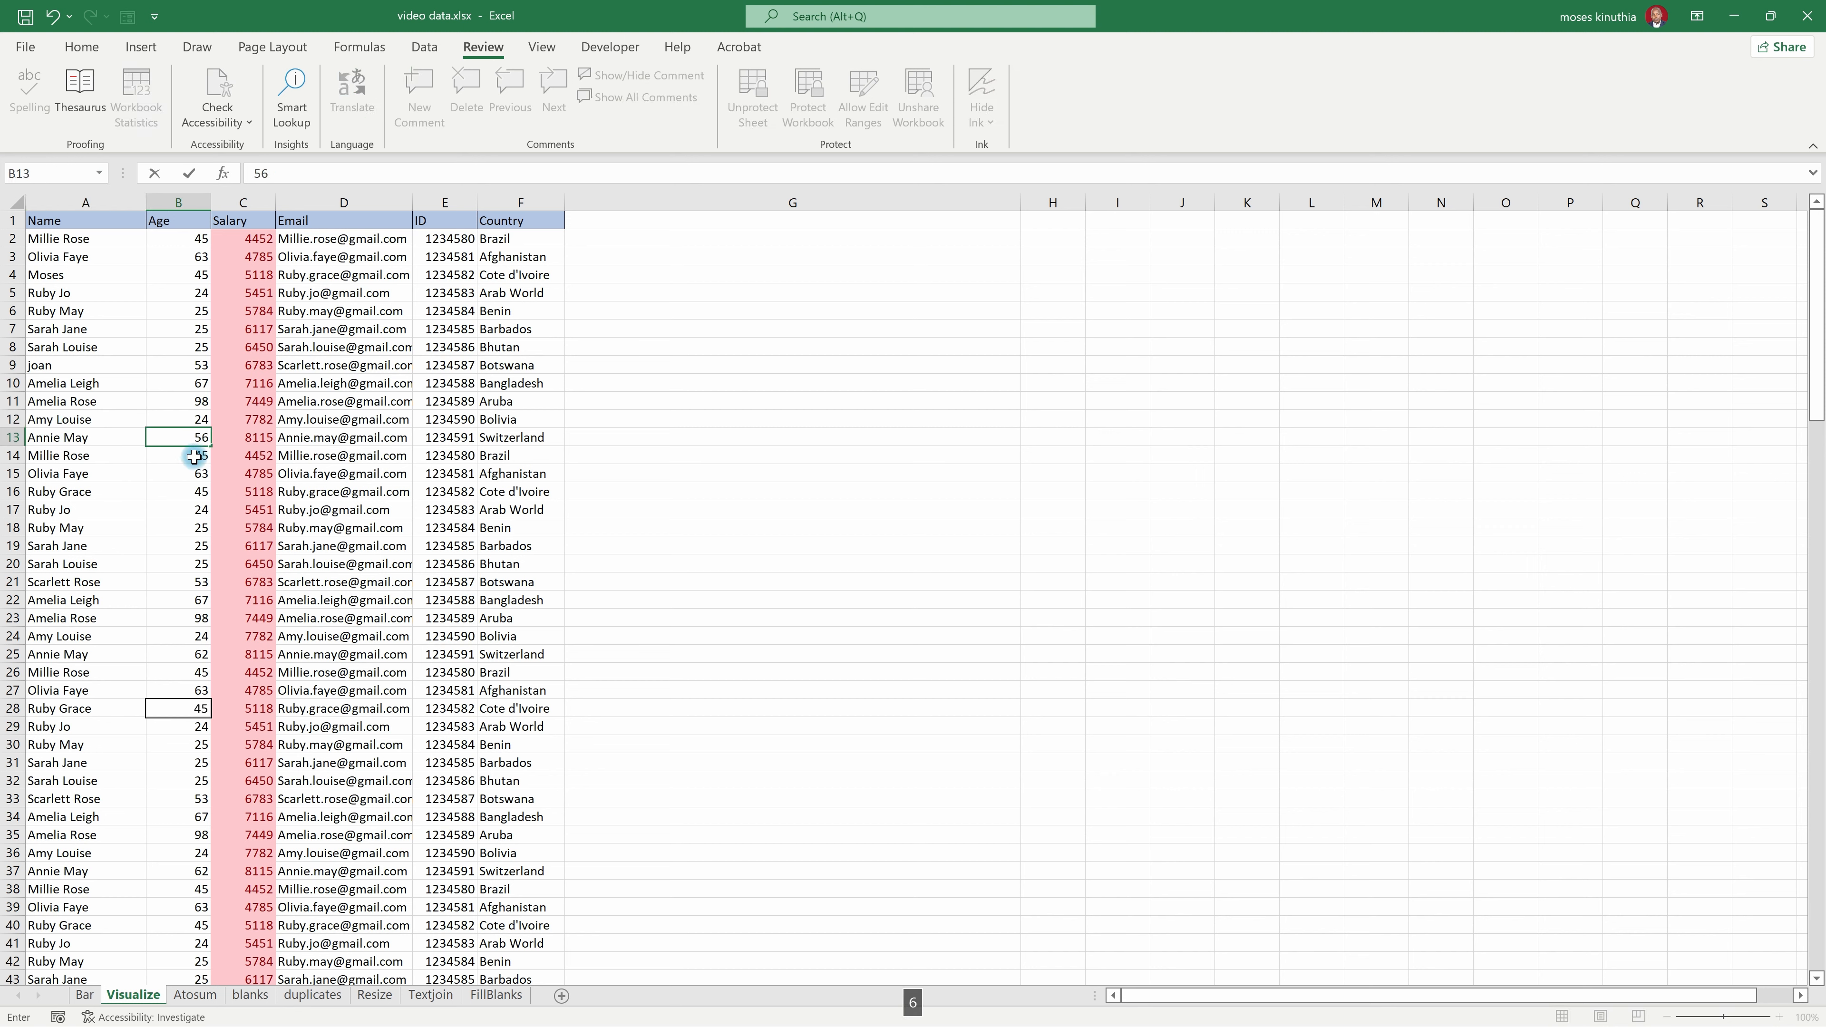
Step: Test the locked Salary column by trying to overwrite cell C2, and dismiss the protection warning
left_click(311, 367)
left_click(248, 245)
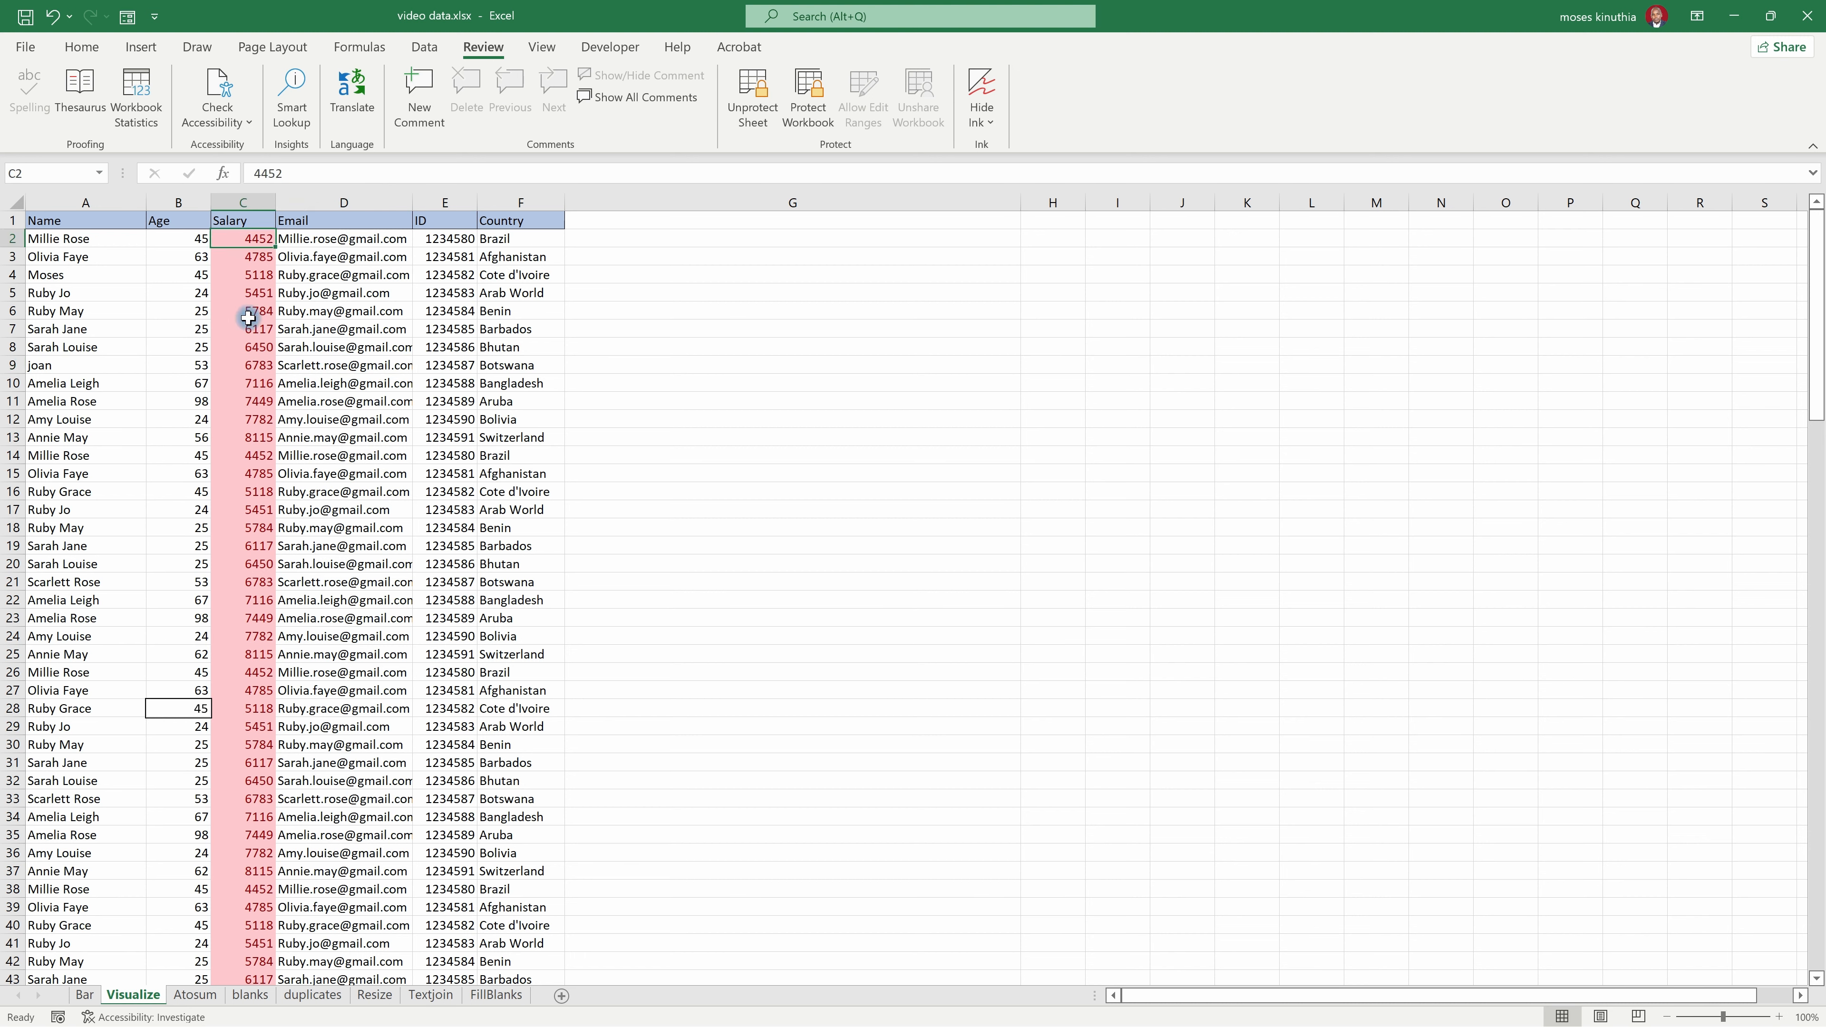
key("1")
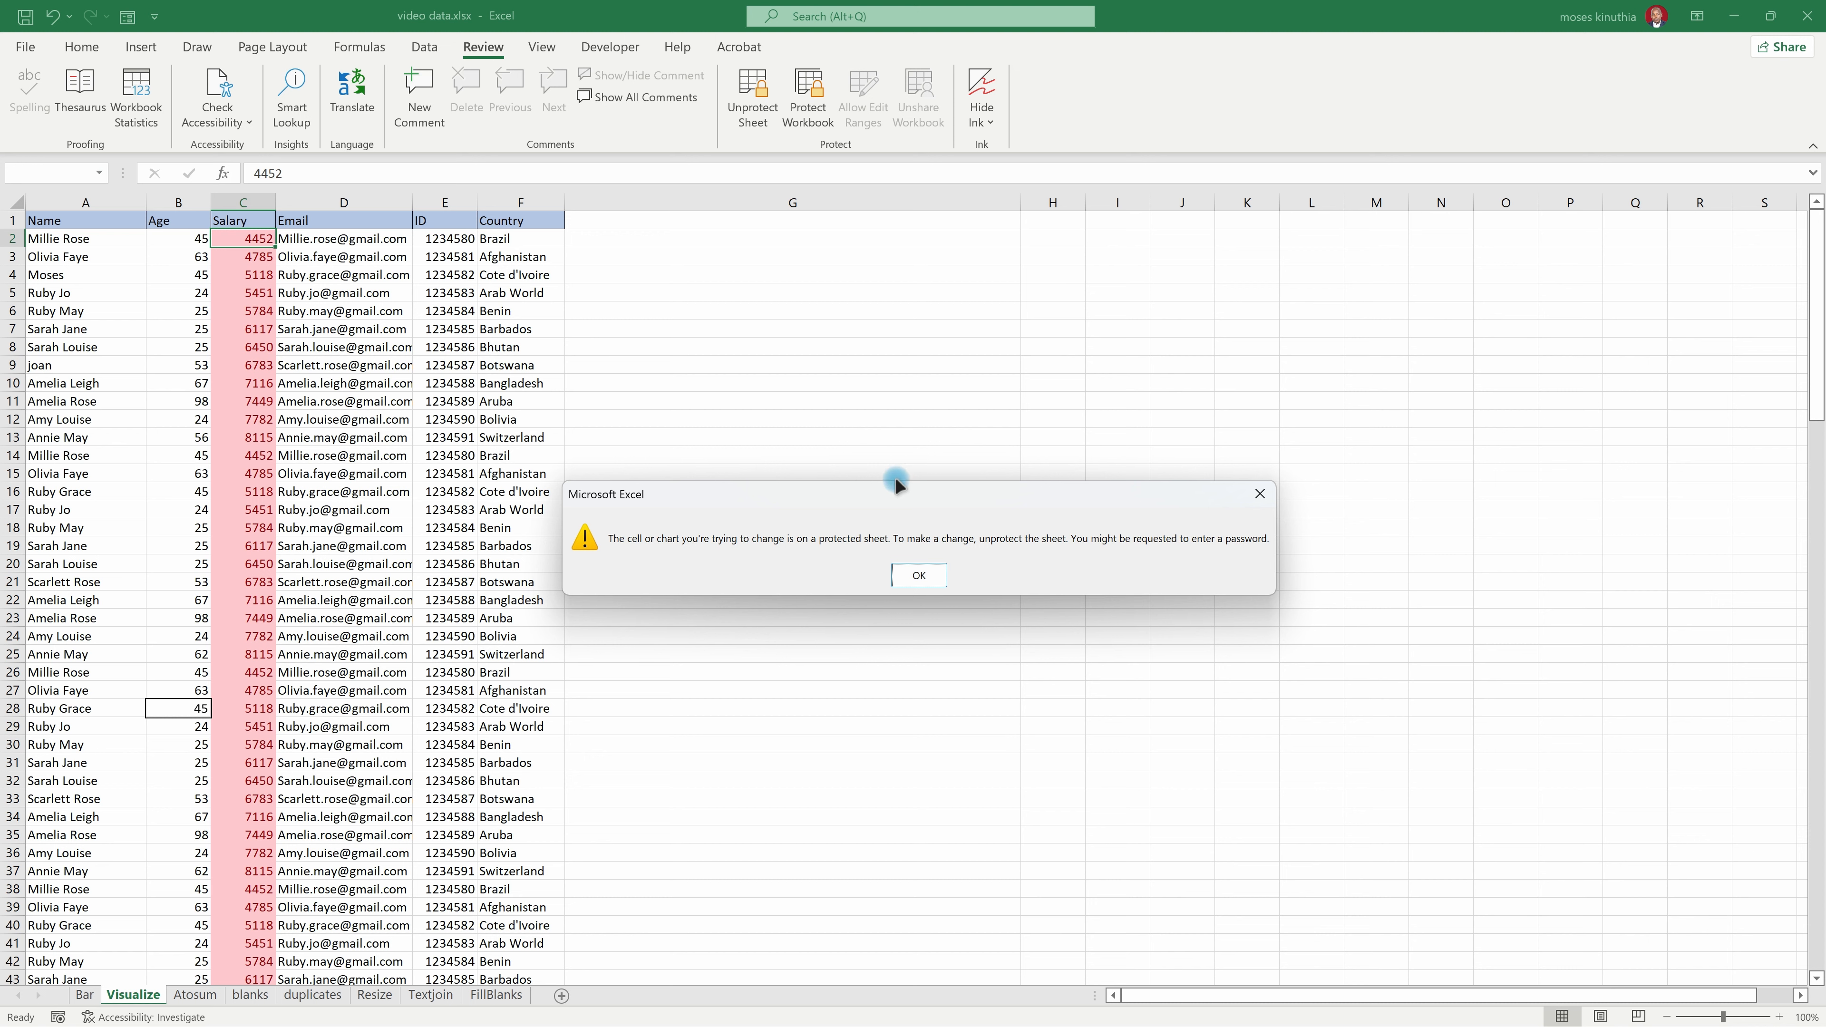
left_click_drag(895, 480, 381, 480)
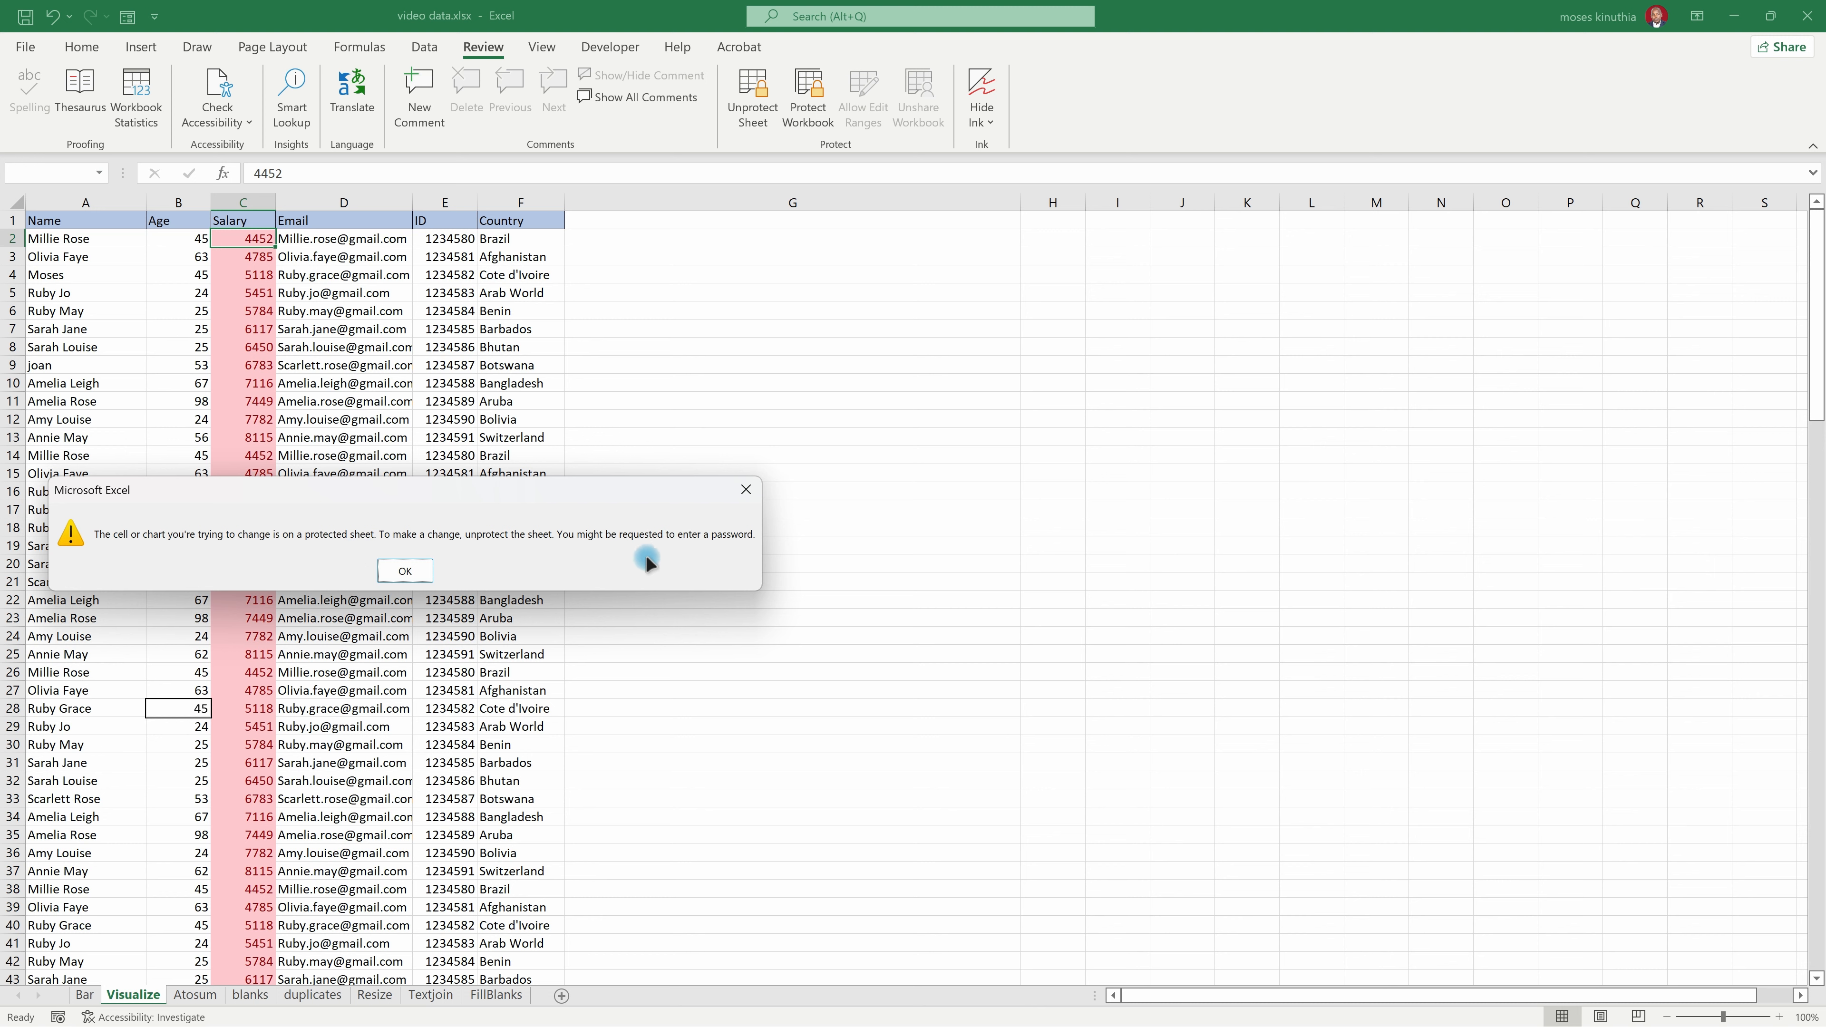
left_click(406, 571)
Step: Test the locked Email column by trying to edit the address in cell D4, and dismiss the warning
left_click(315, 374)
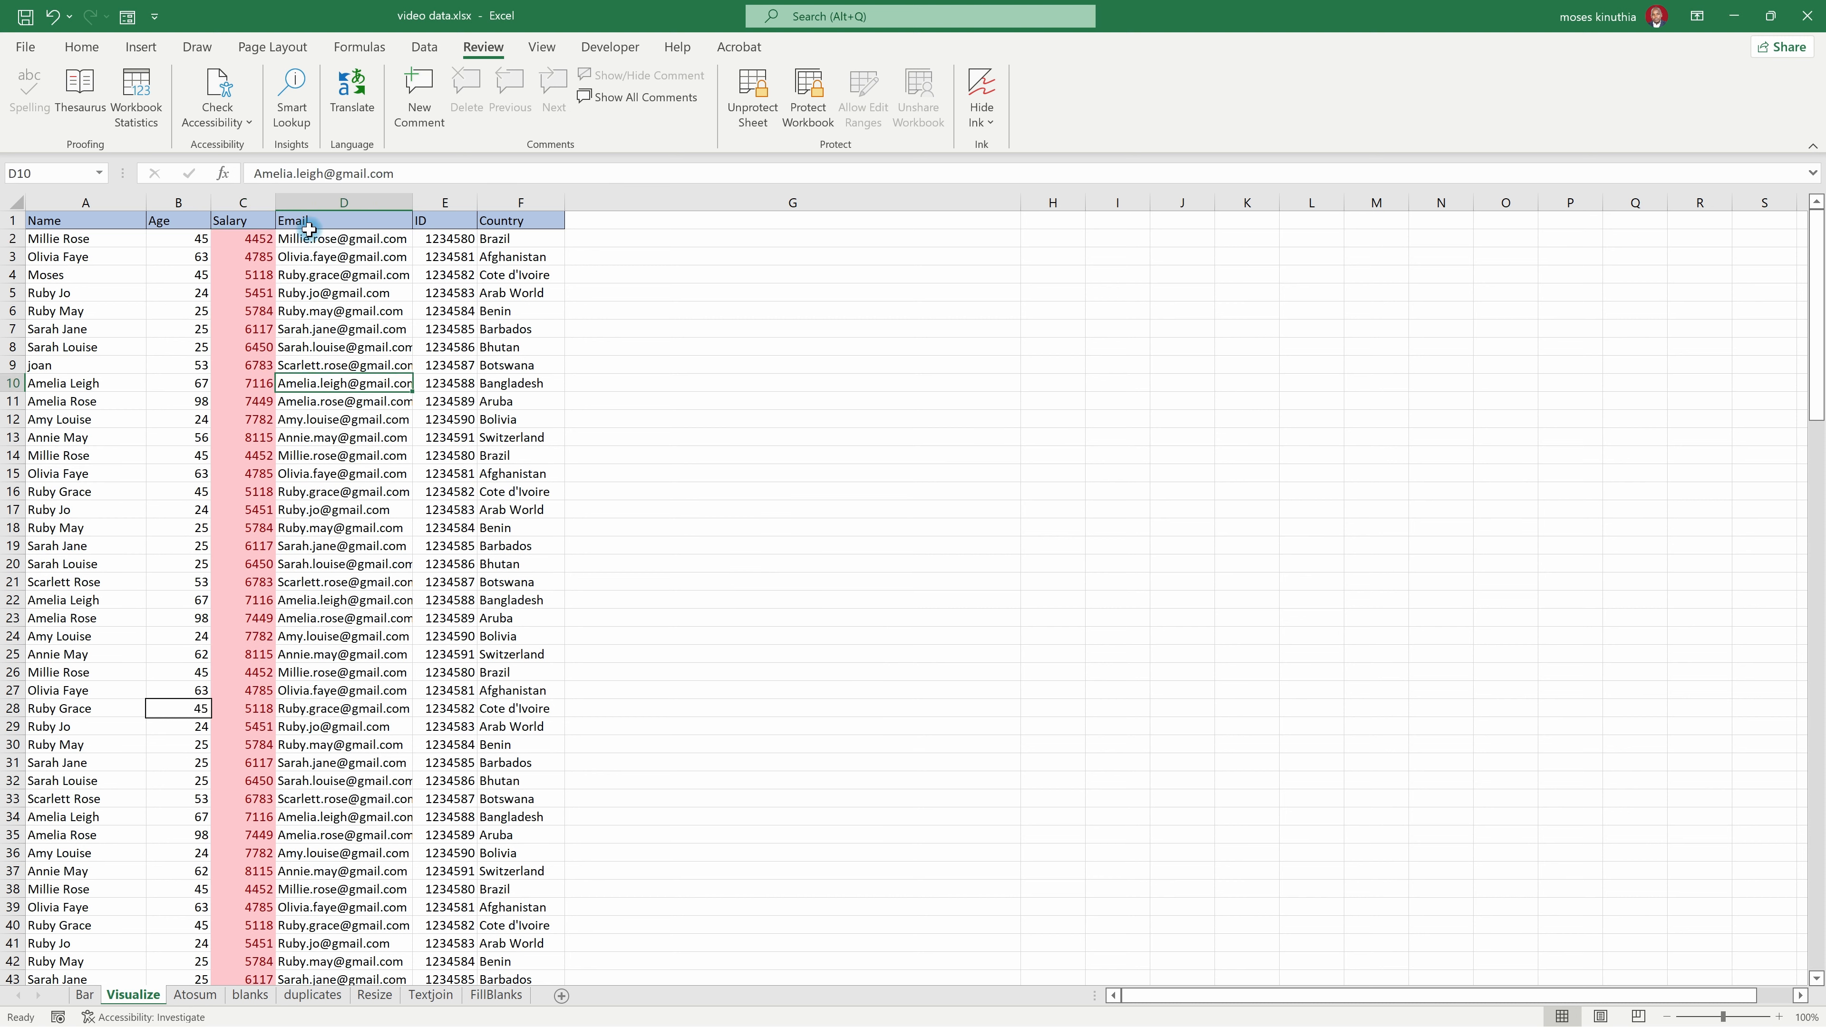
left_click(325, 277)
double_click(325, 278)
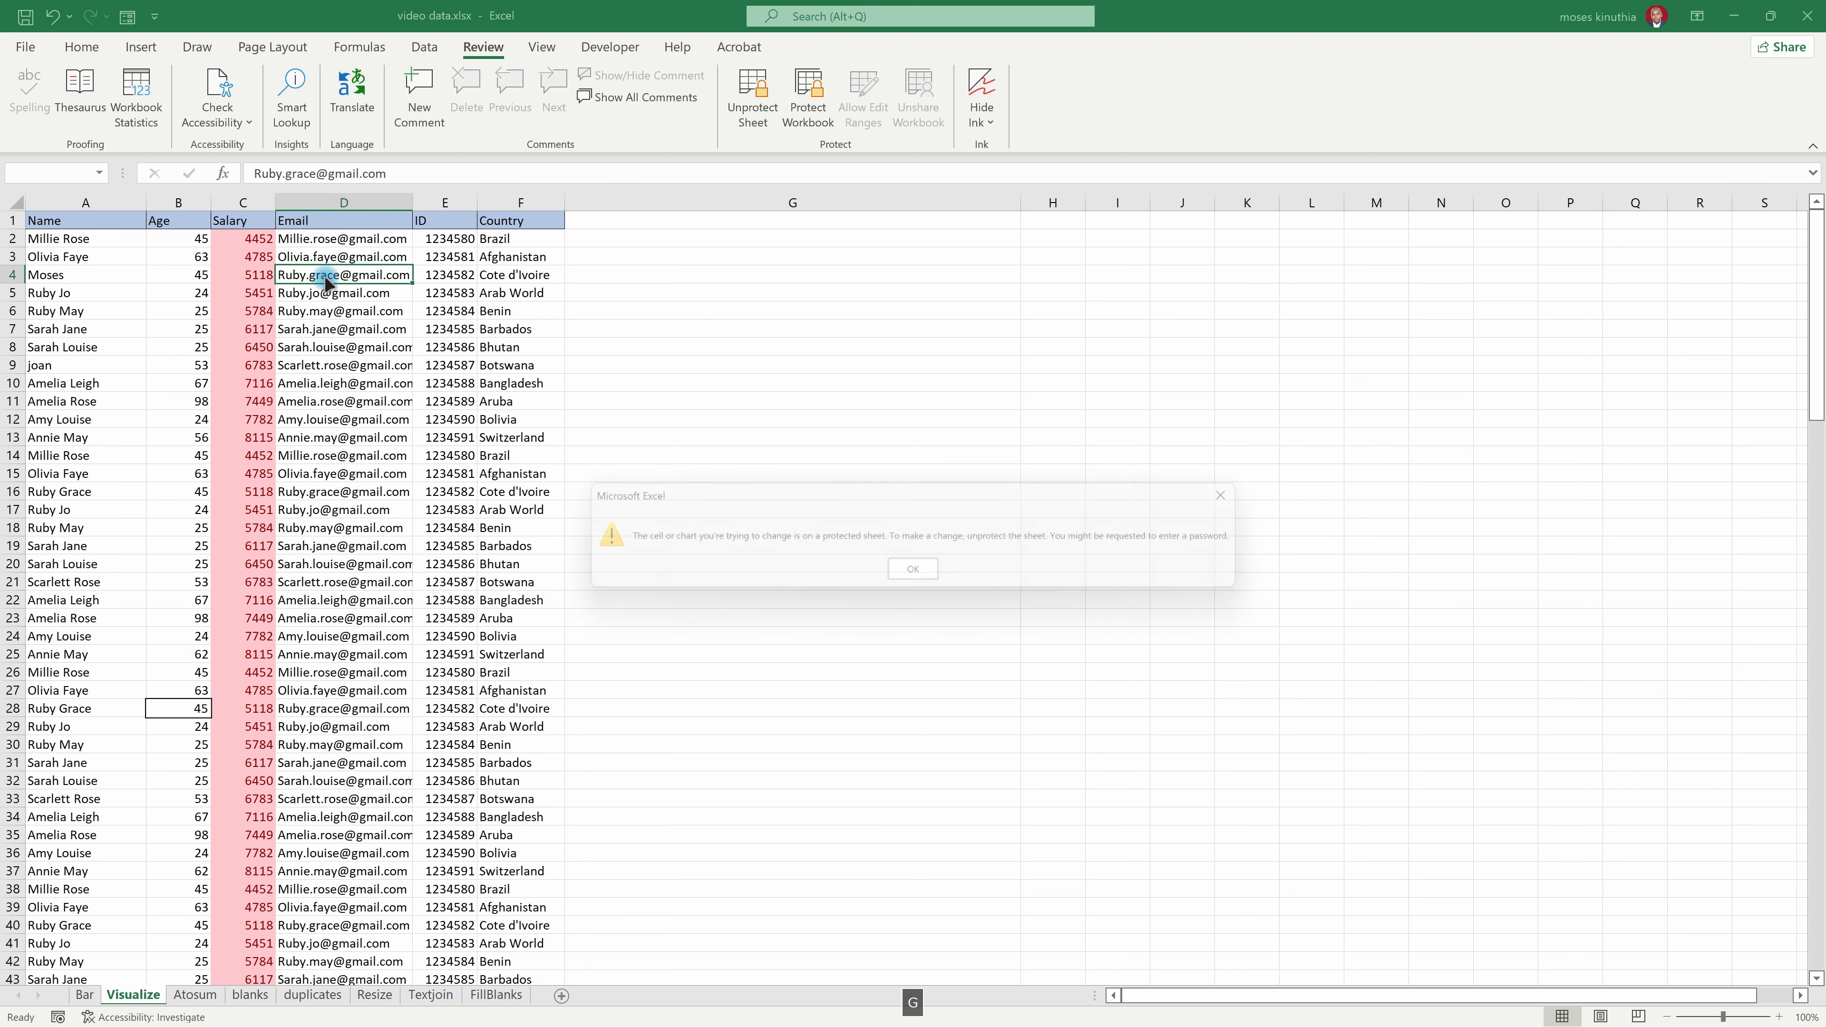
key("Return")
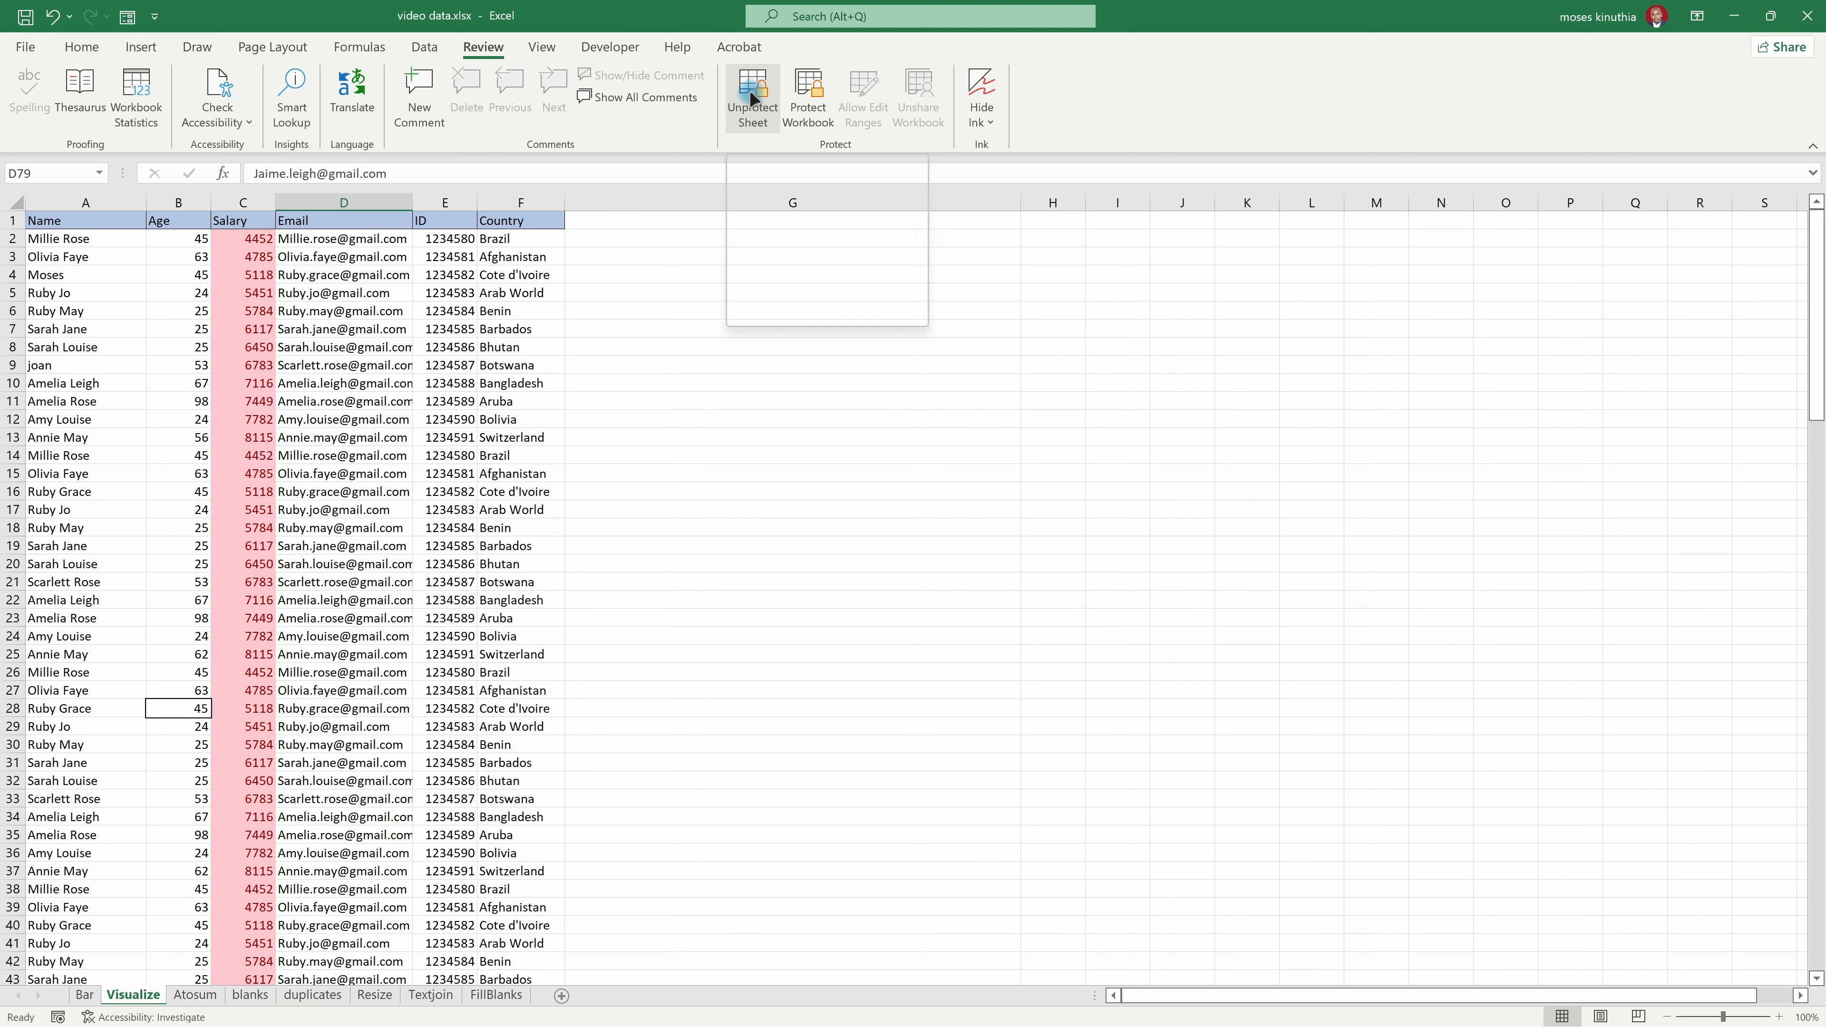
Step: Unprotect the Visualize sheet by entering the sheet password
left_click(748, 119)
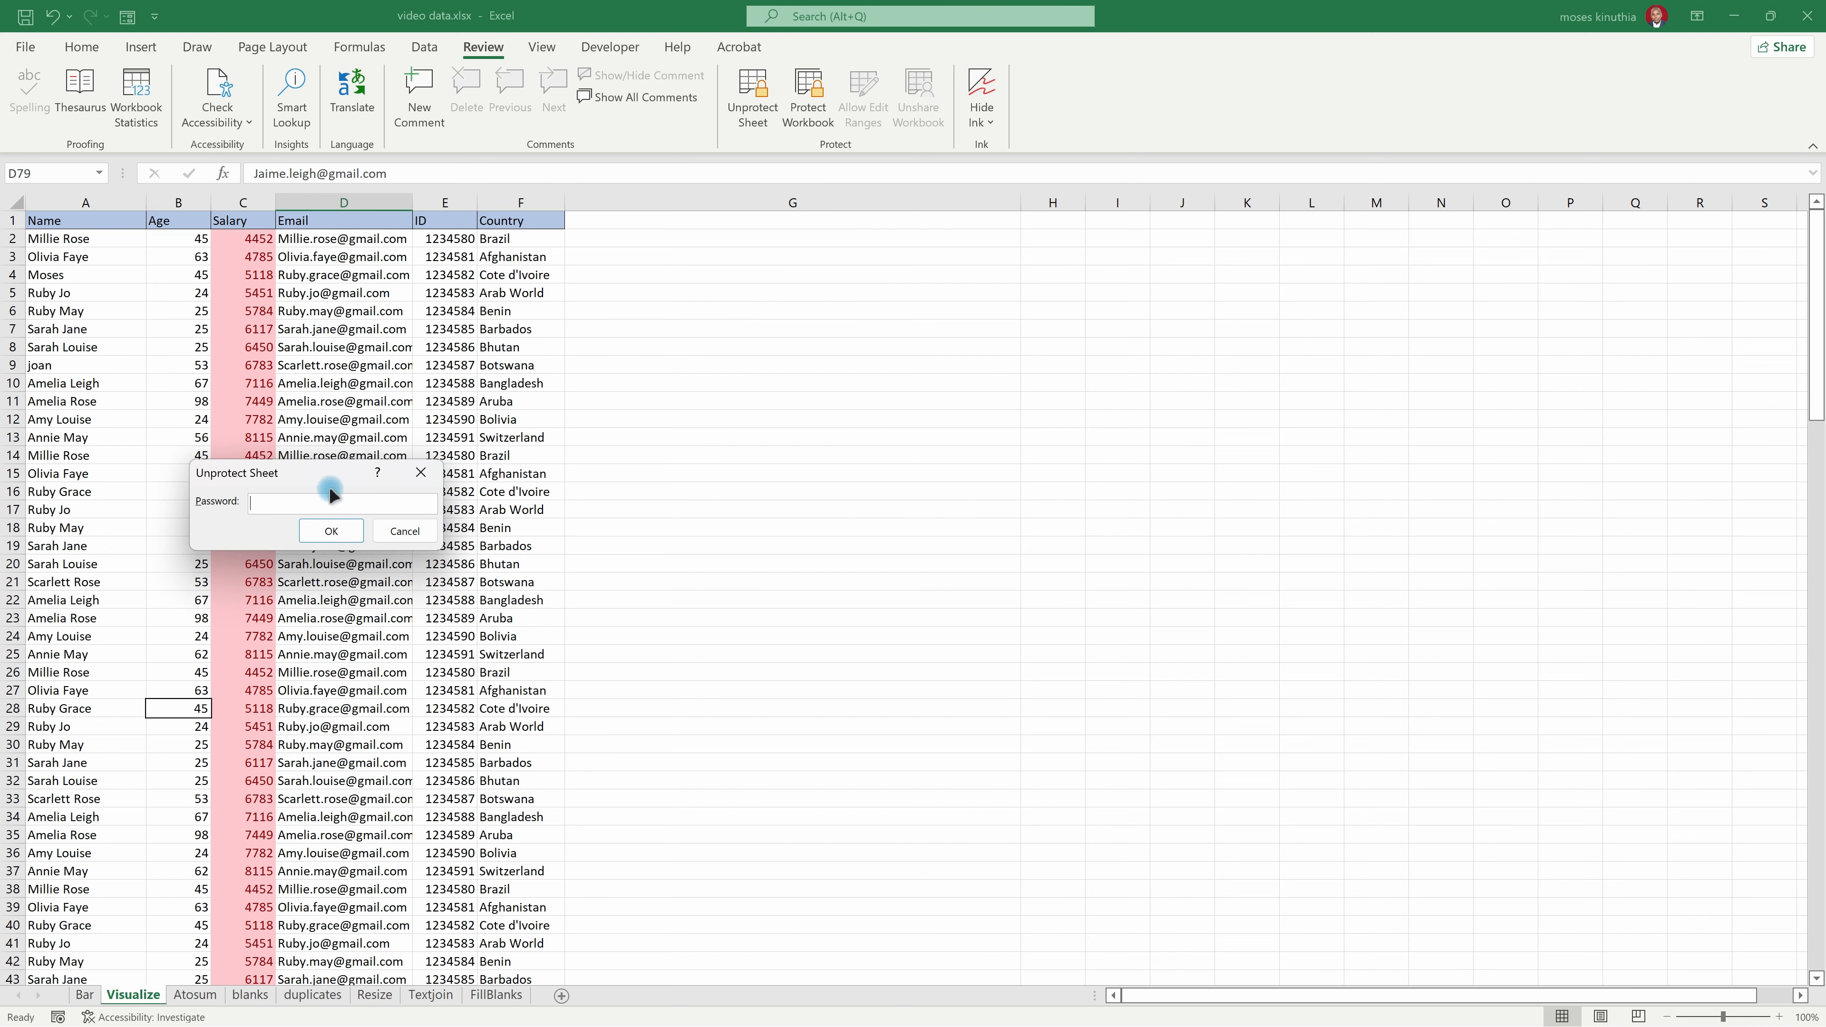
left_click(331, 531)
Step: Test the unprotected columns by entering ewr in D14, re in C14 and f in C19
left_click(318, 454)
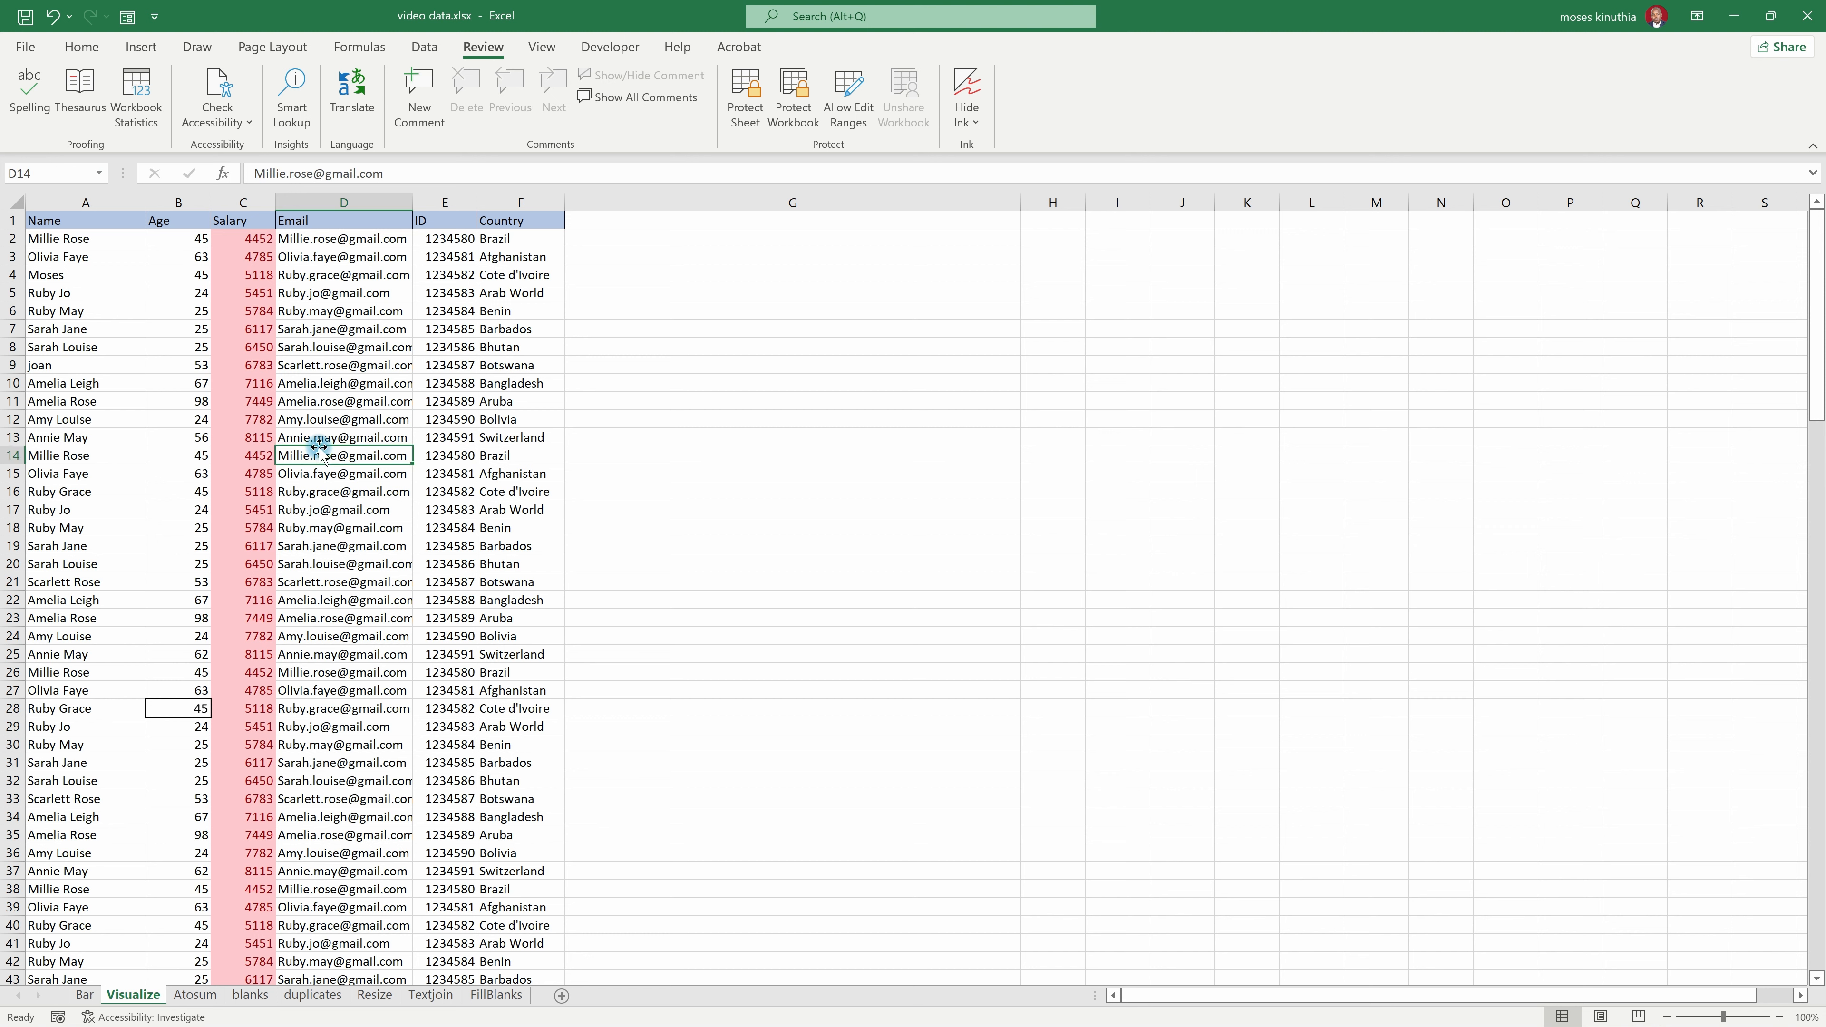
type("ewr")
left_click(247, 459)
type("re")
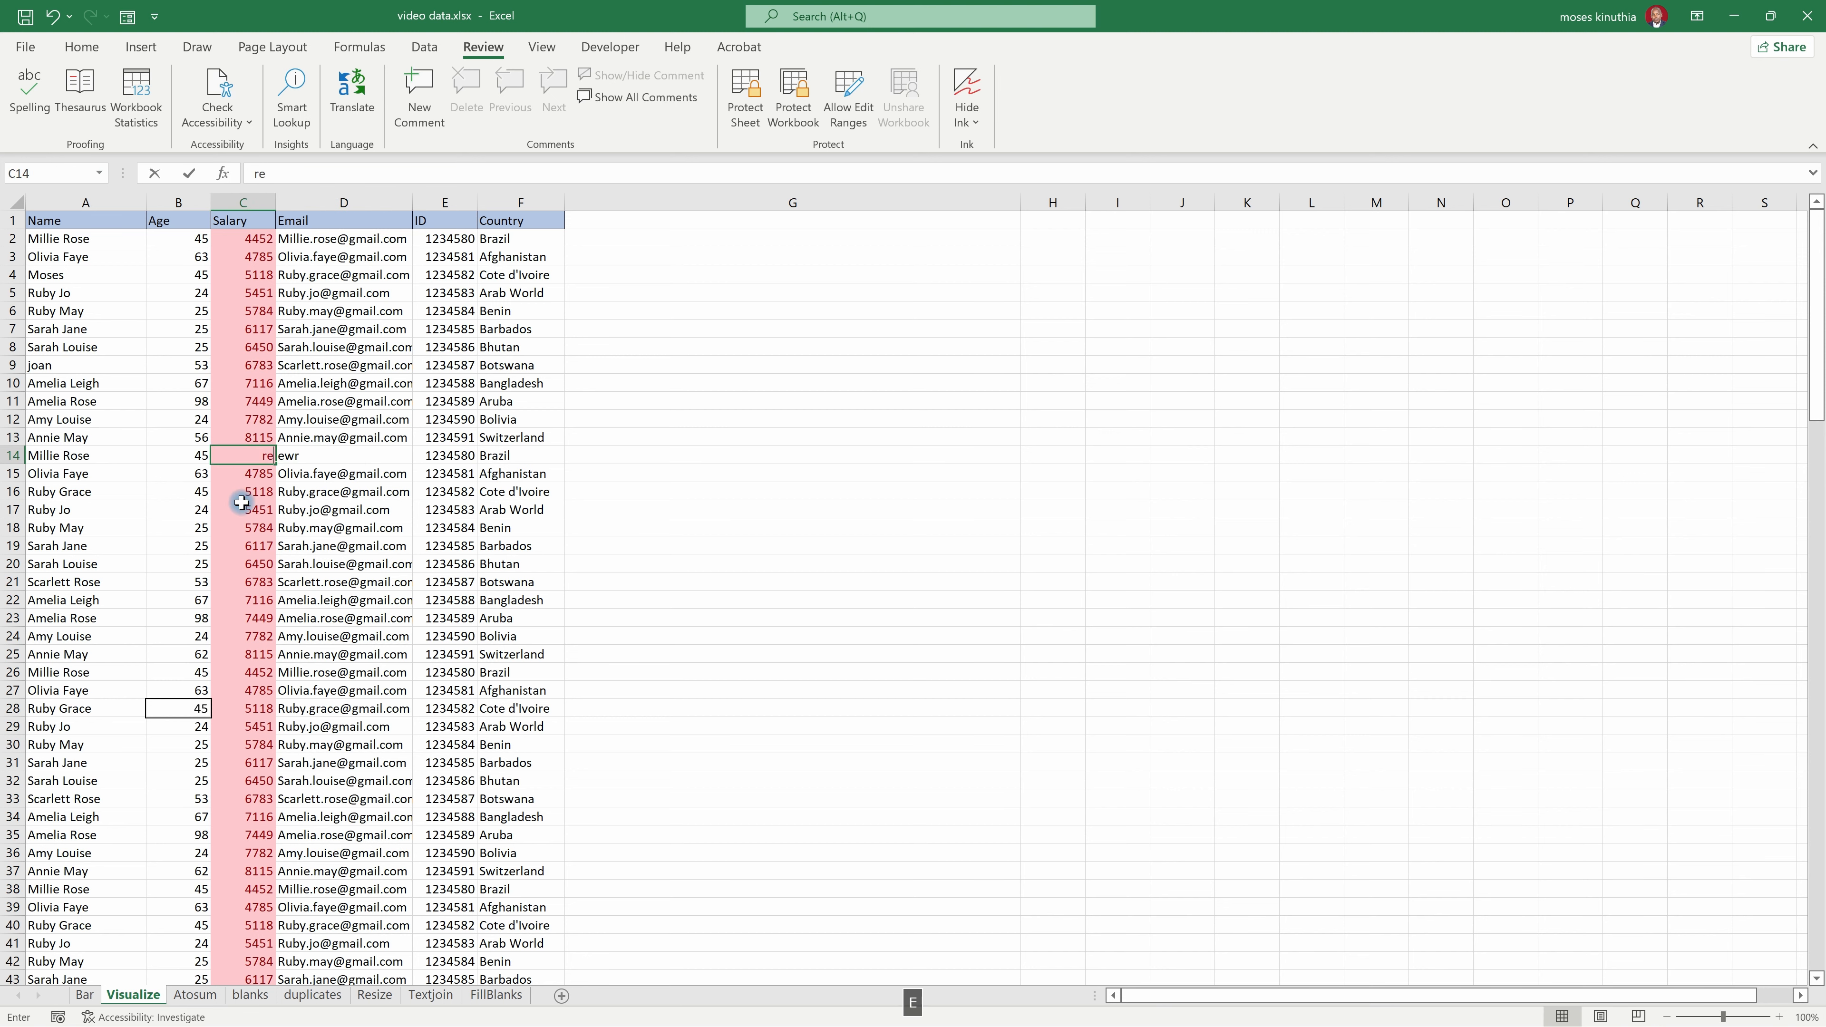
left_click(252, 541)
type("f")
left_click(246, 497)
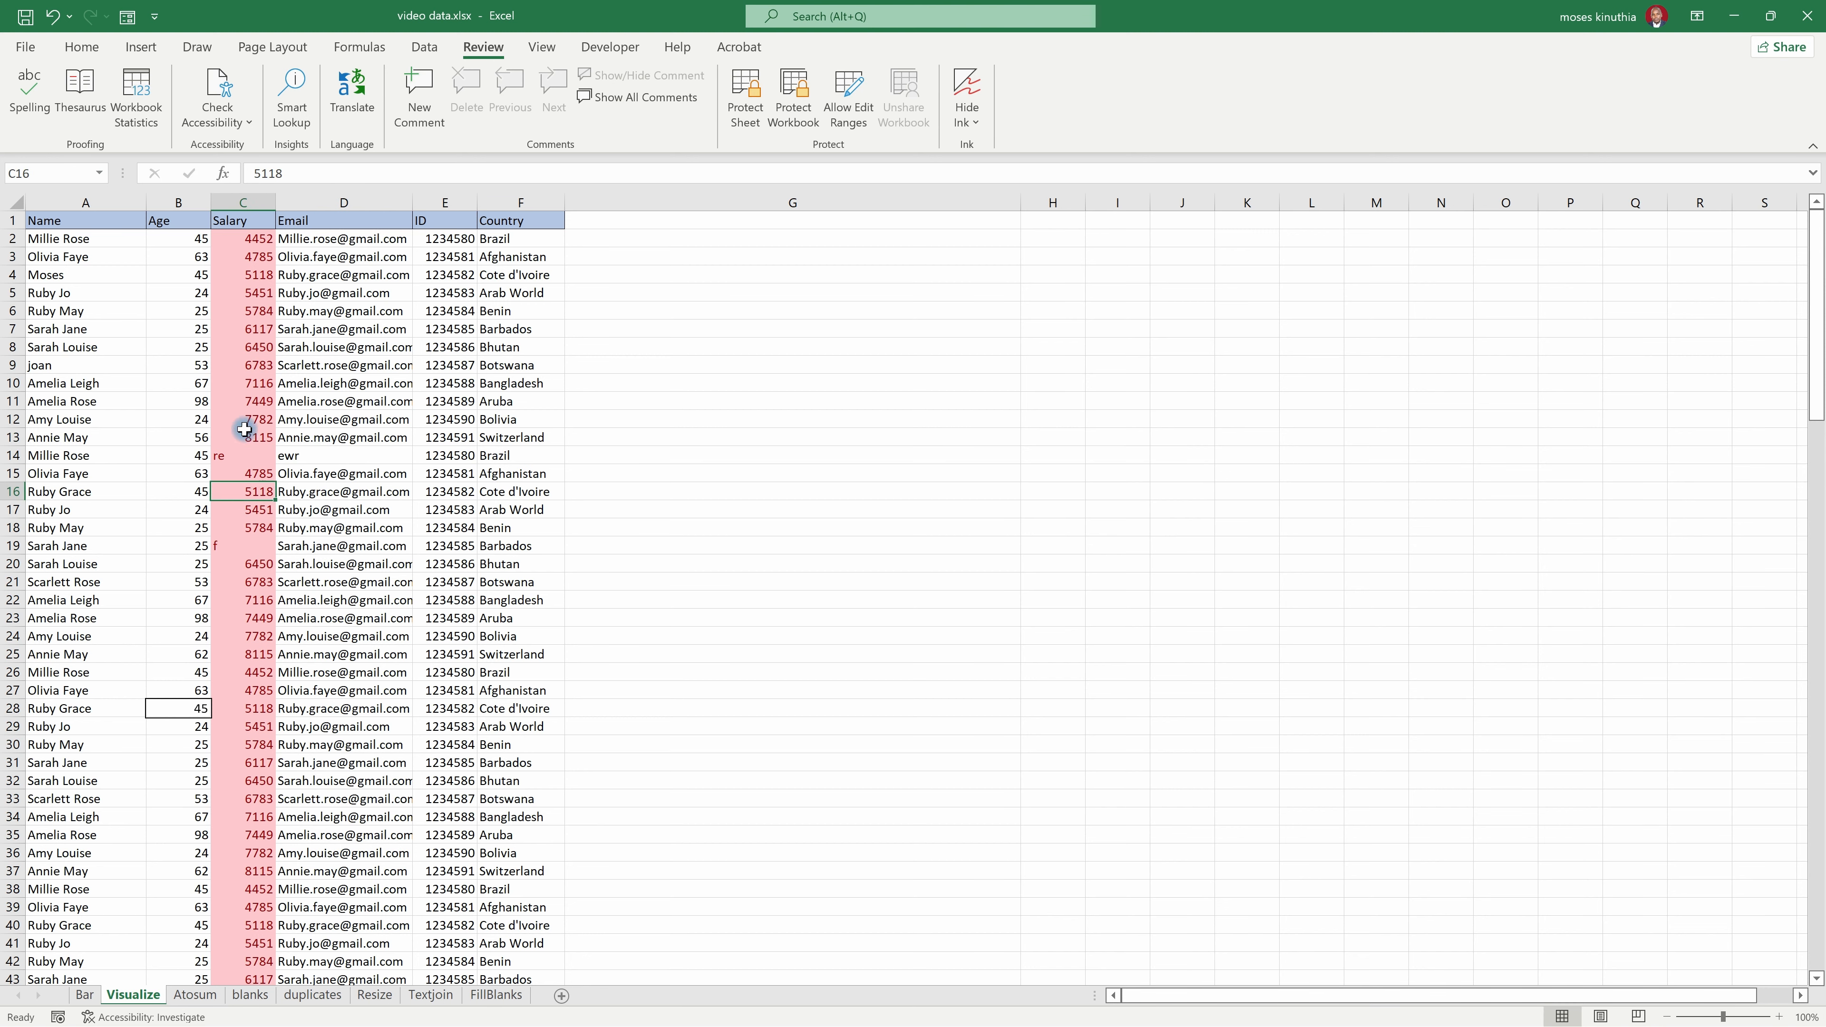
left_click(133, 472)
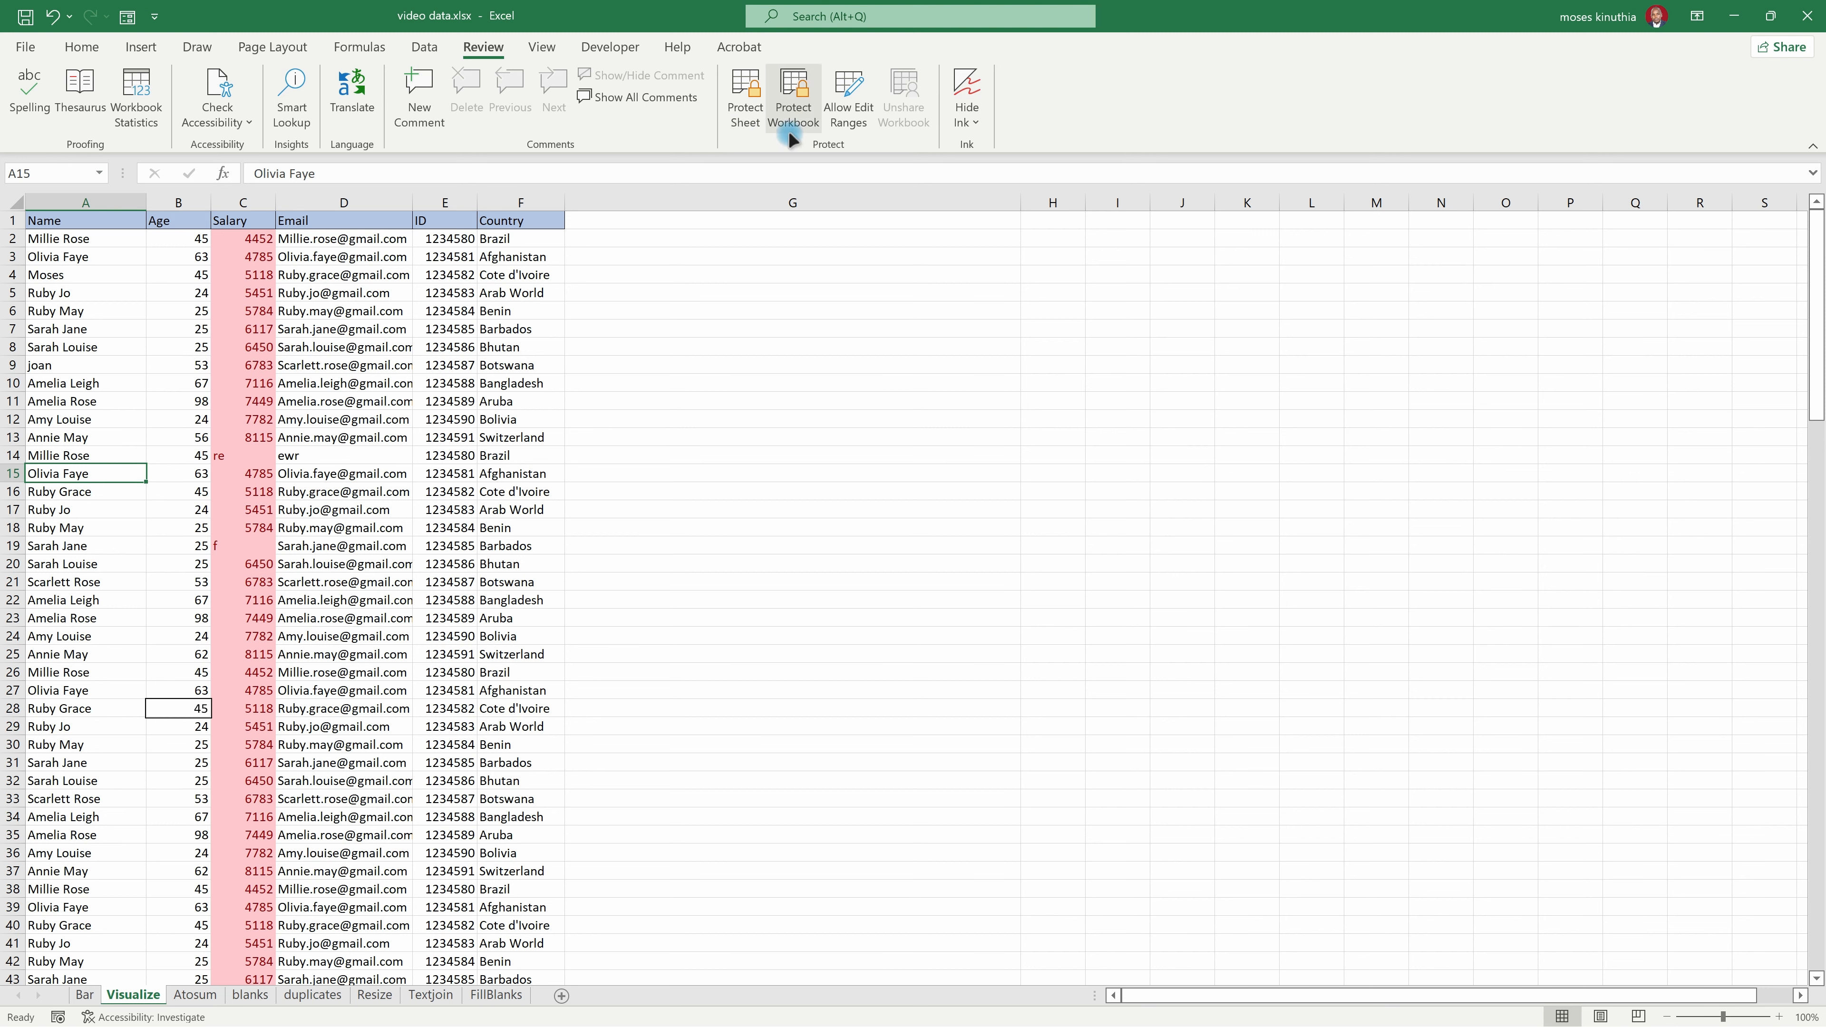
Step: Protect the workbook structure with a password and re-enter the password to confirm it
left_click(793, 107)
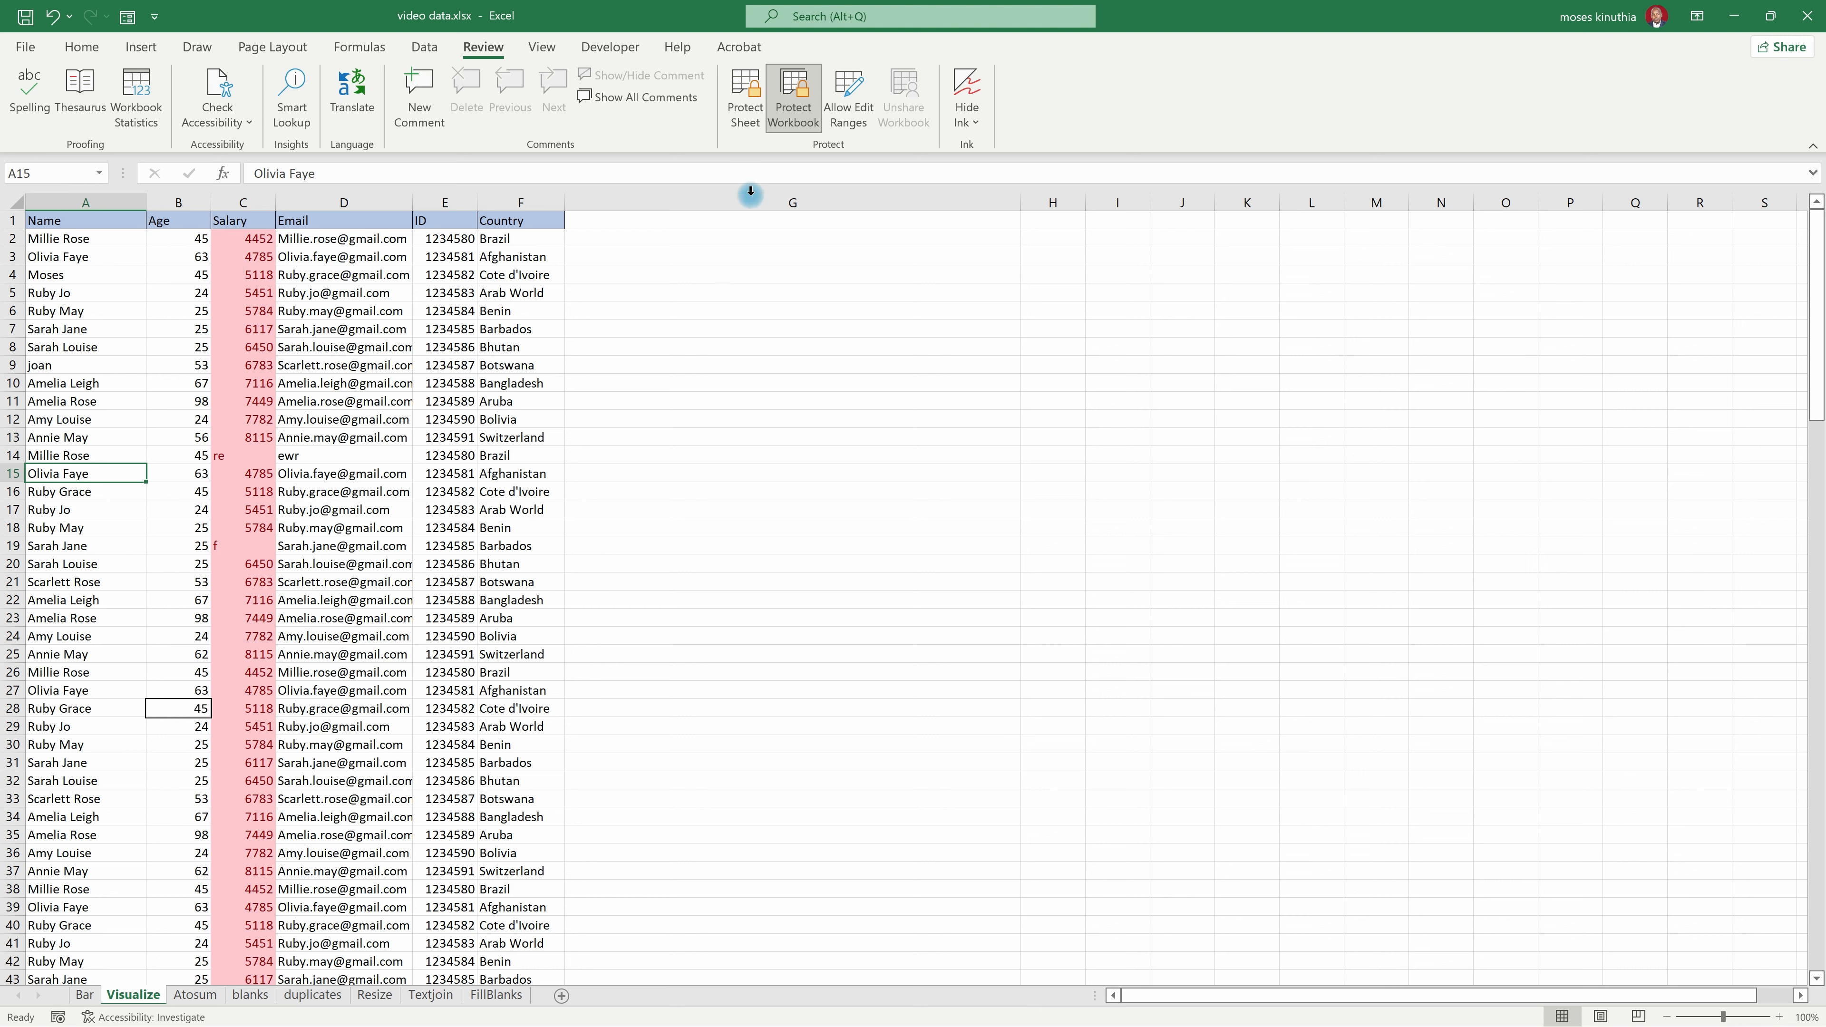
left_click(798, 115)
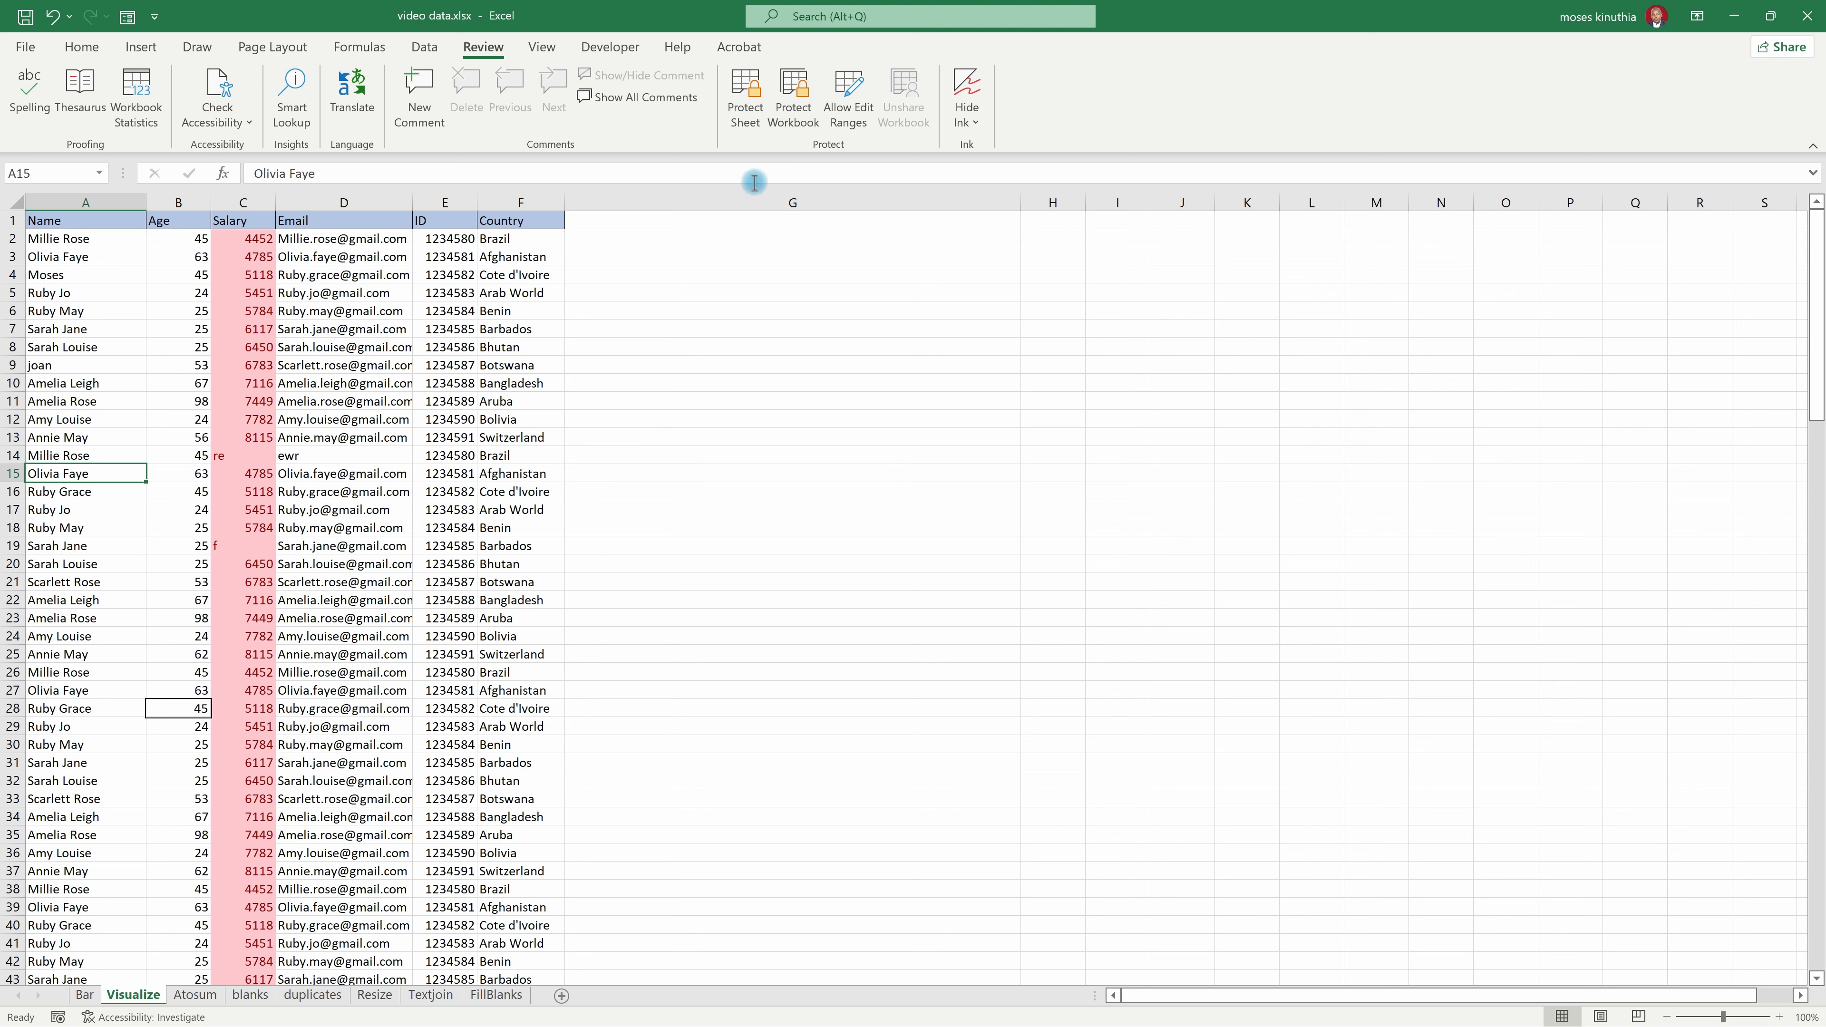
left_click(786, 103)
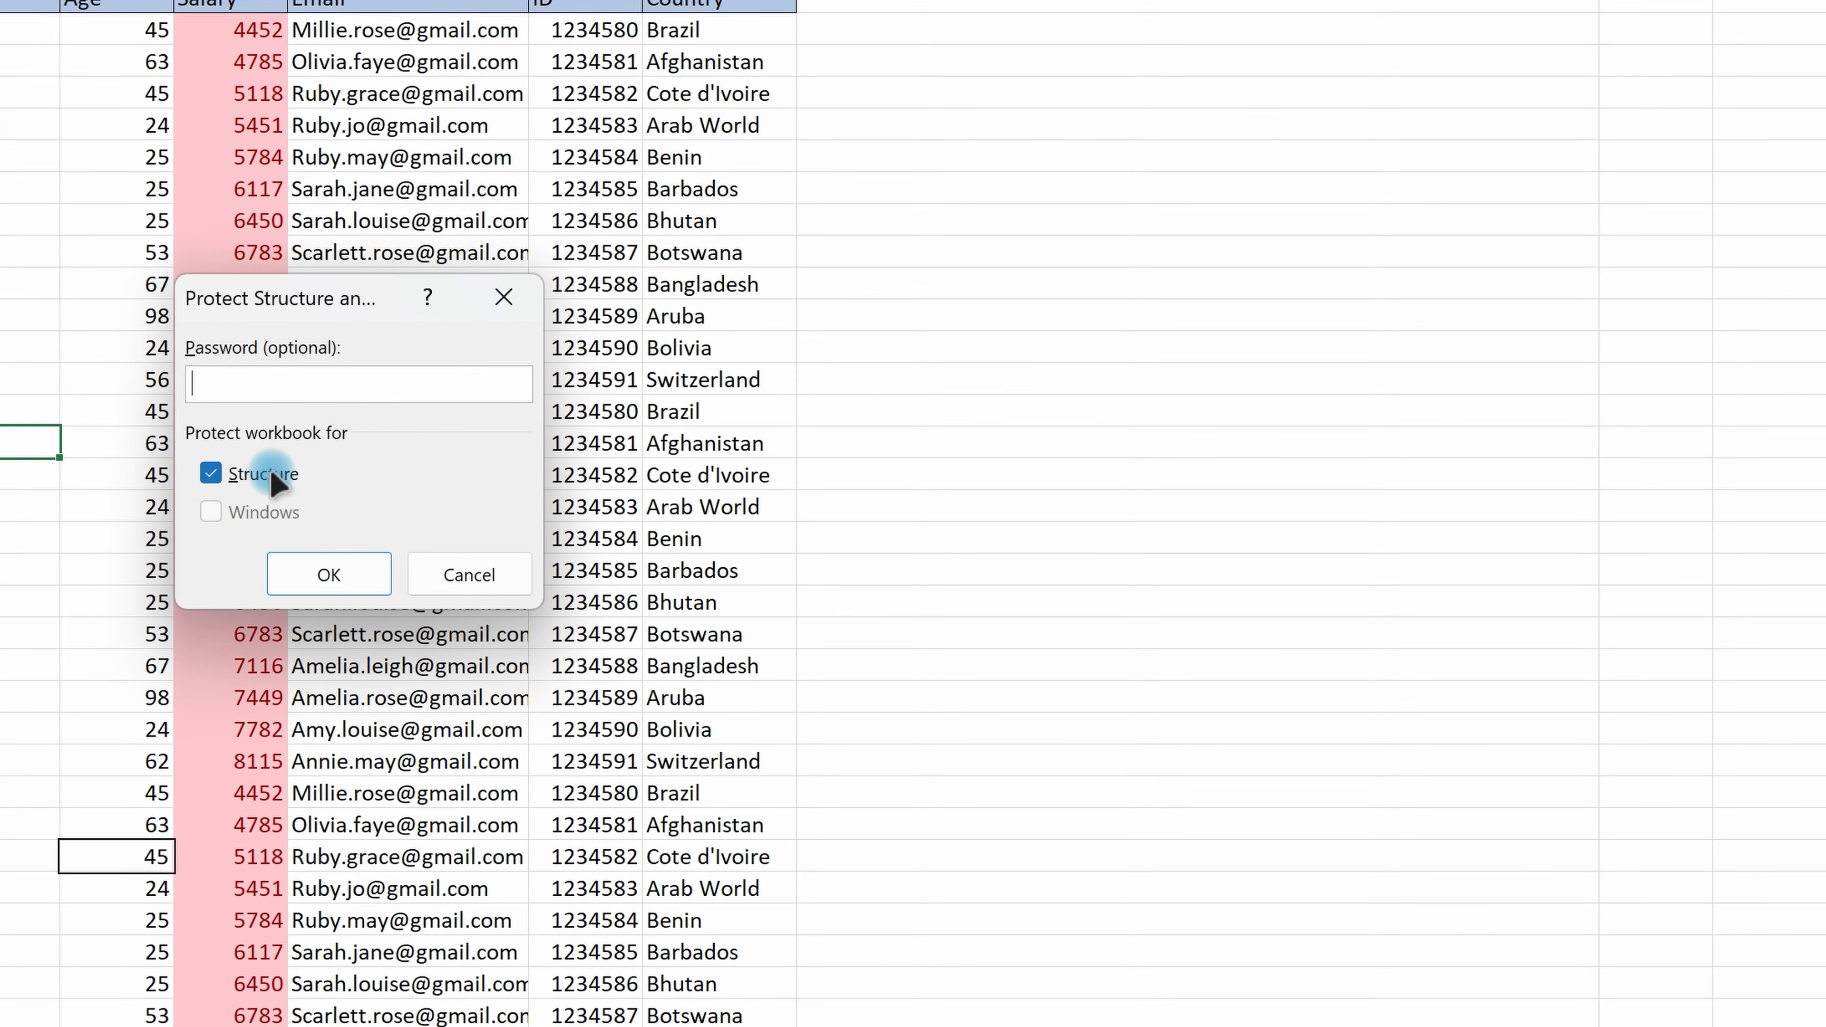
left_click(229, 379)
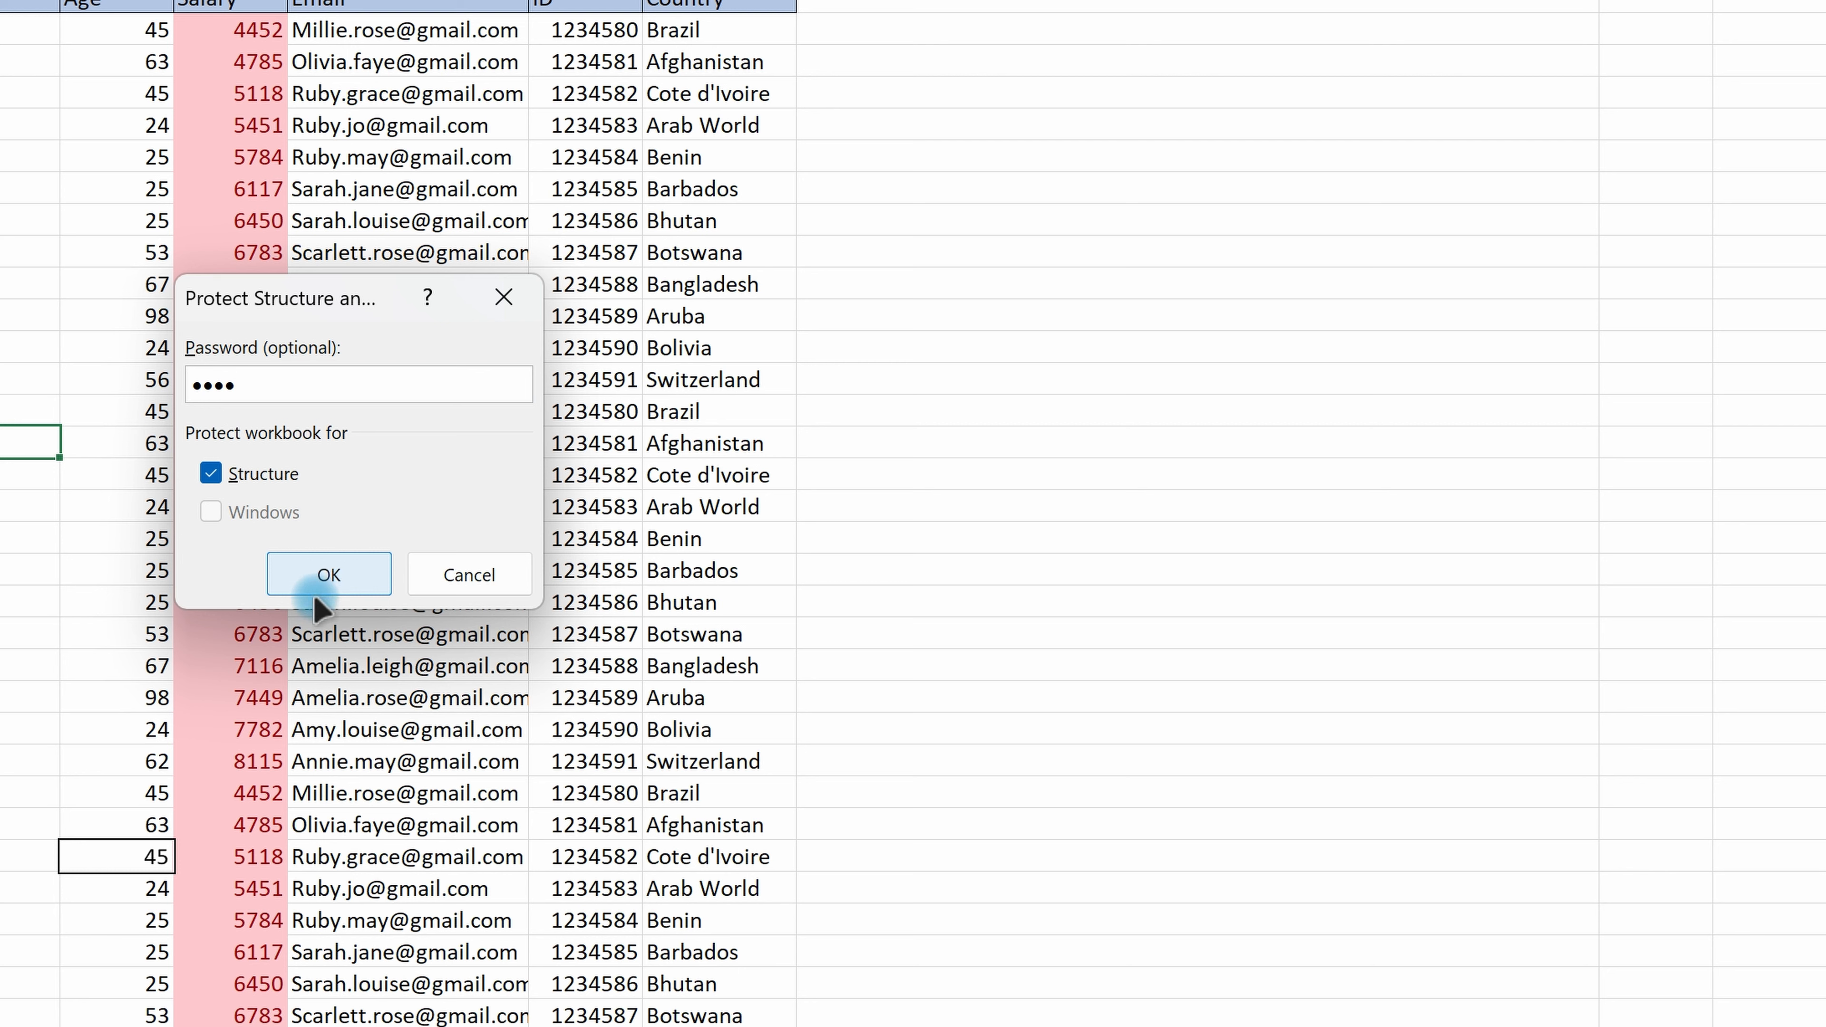
left_click(316, 579)
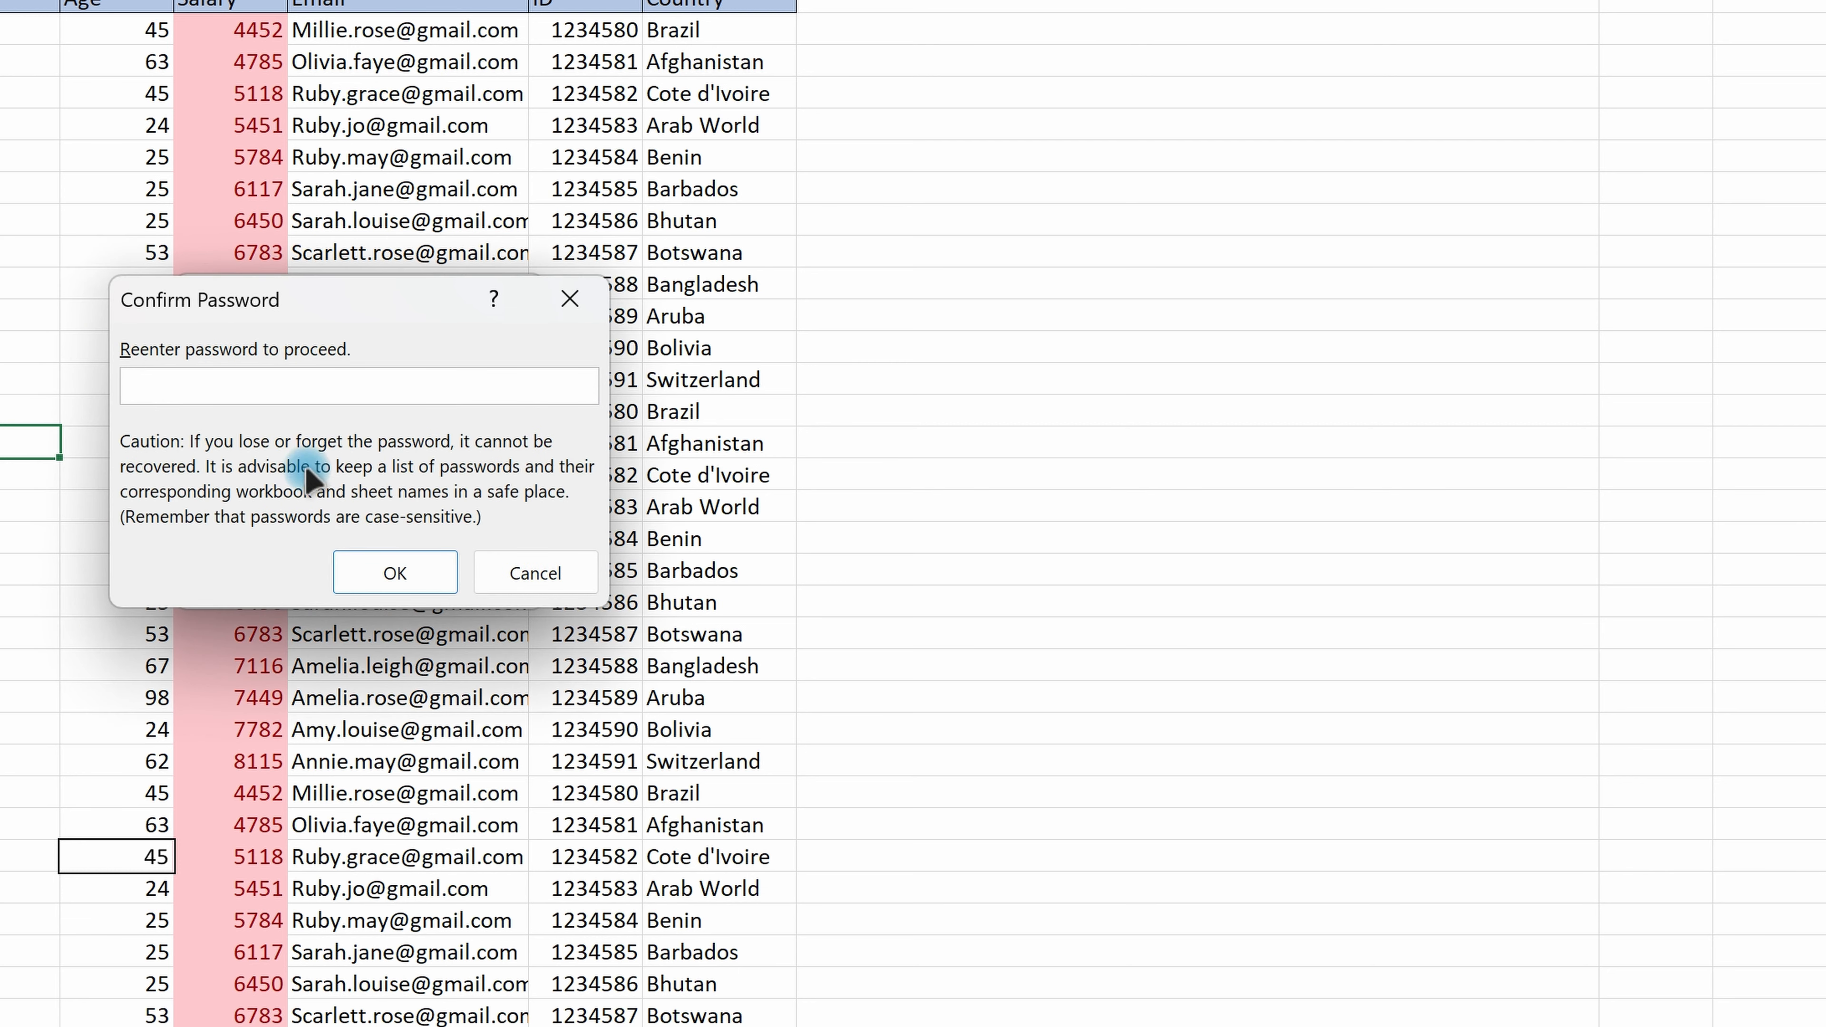
type("1234")
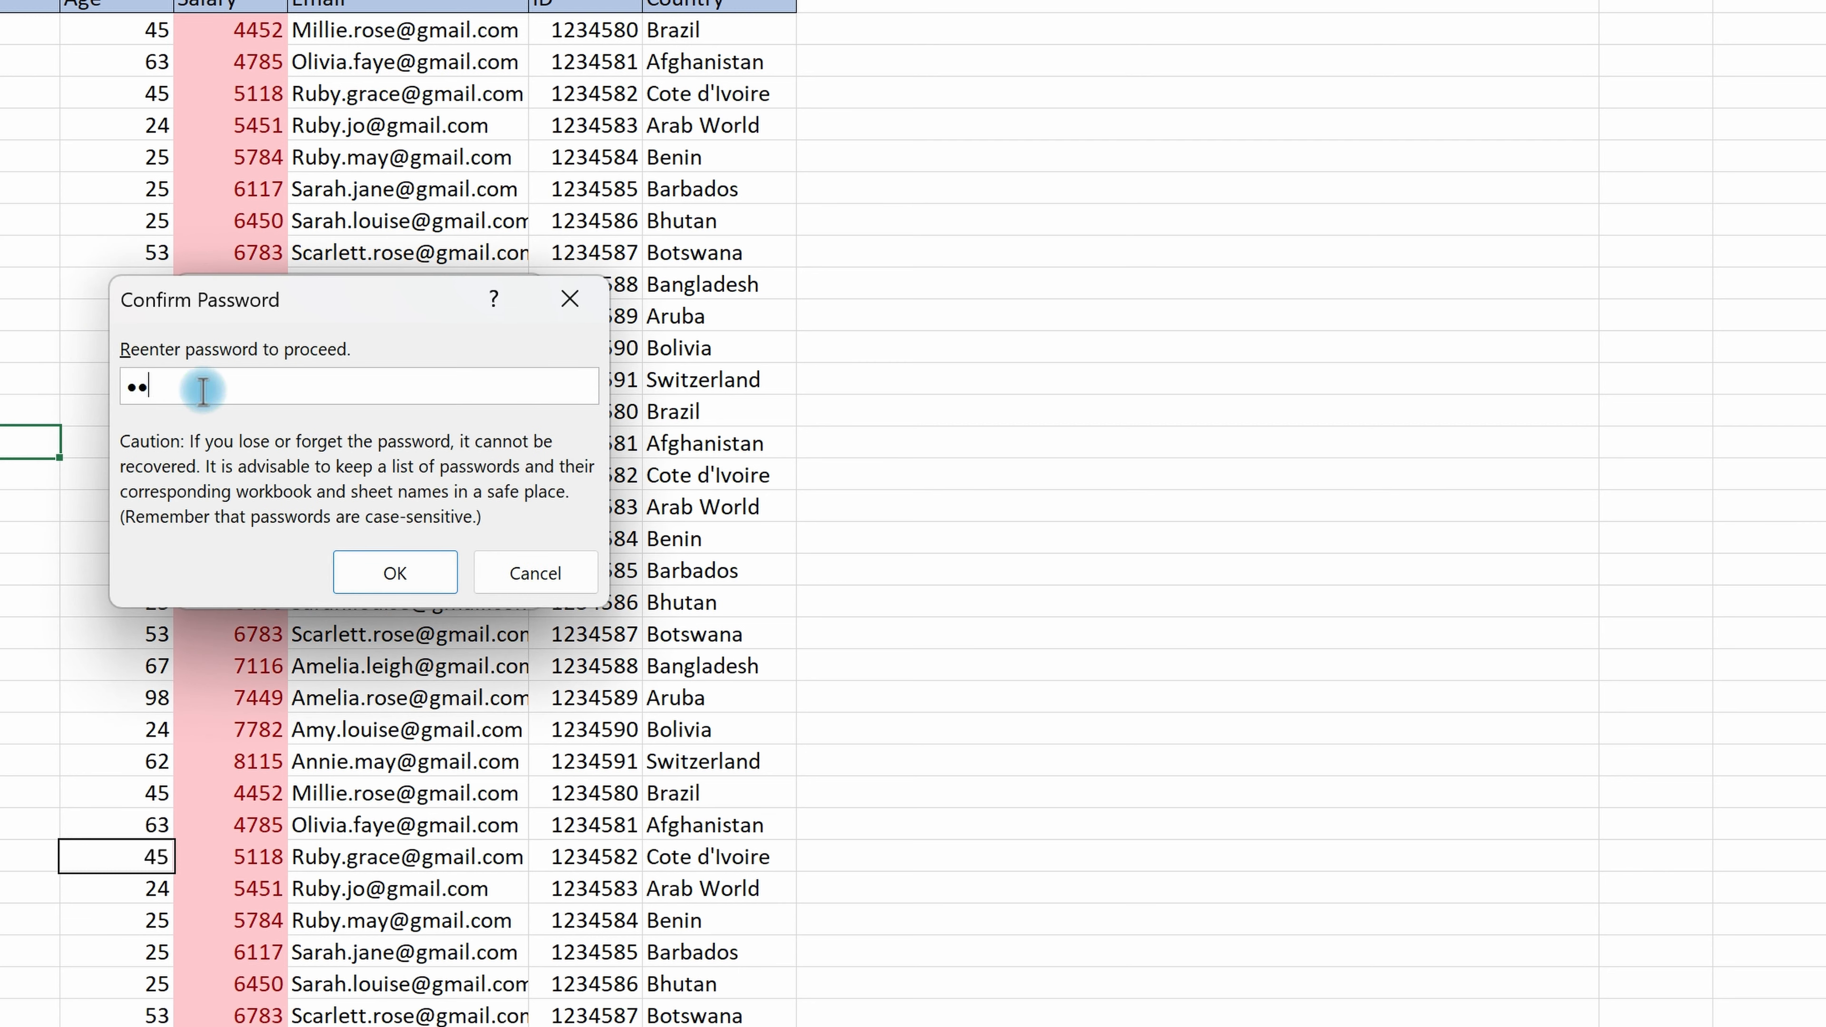
left_click(396, 572)
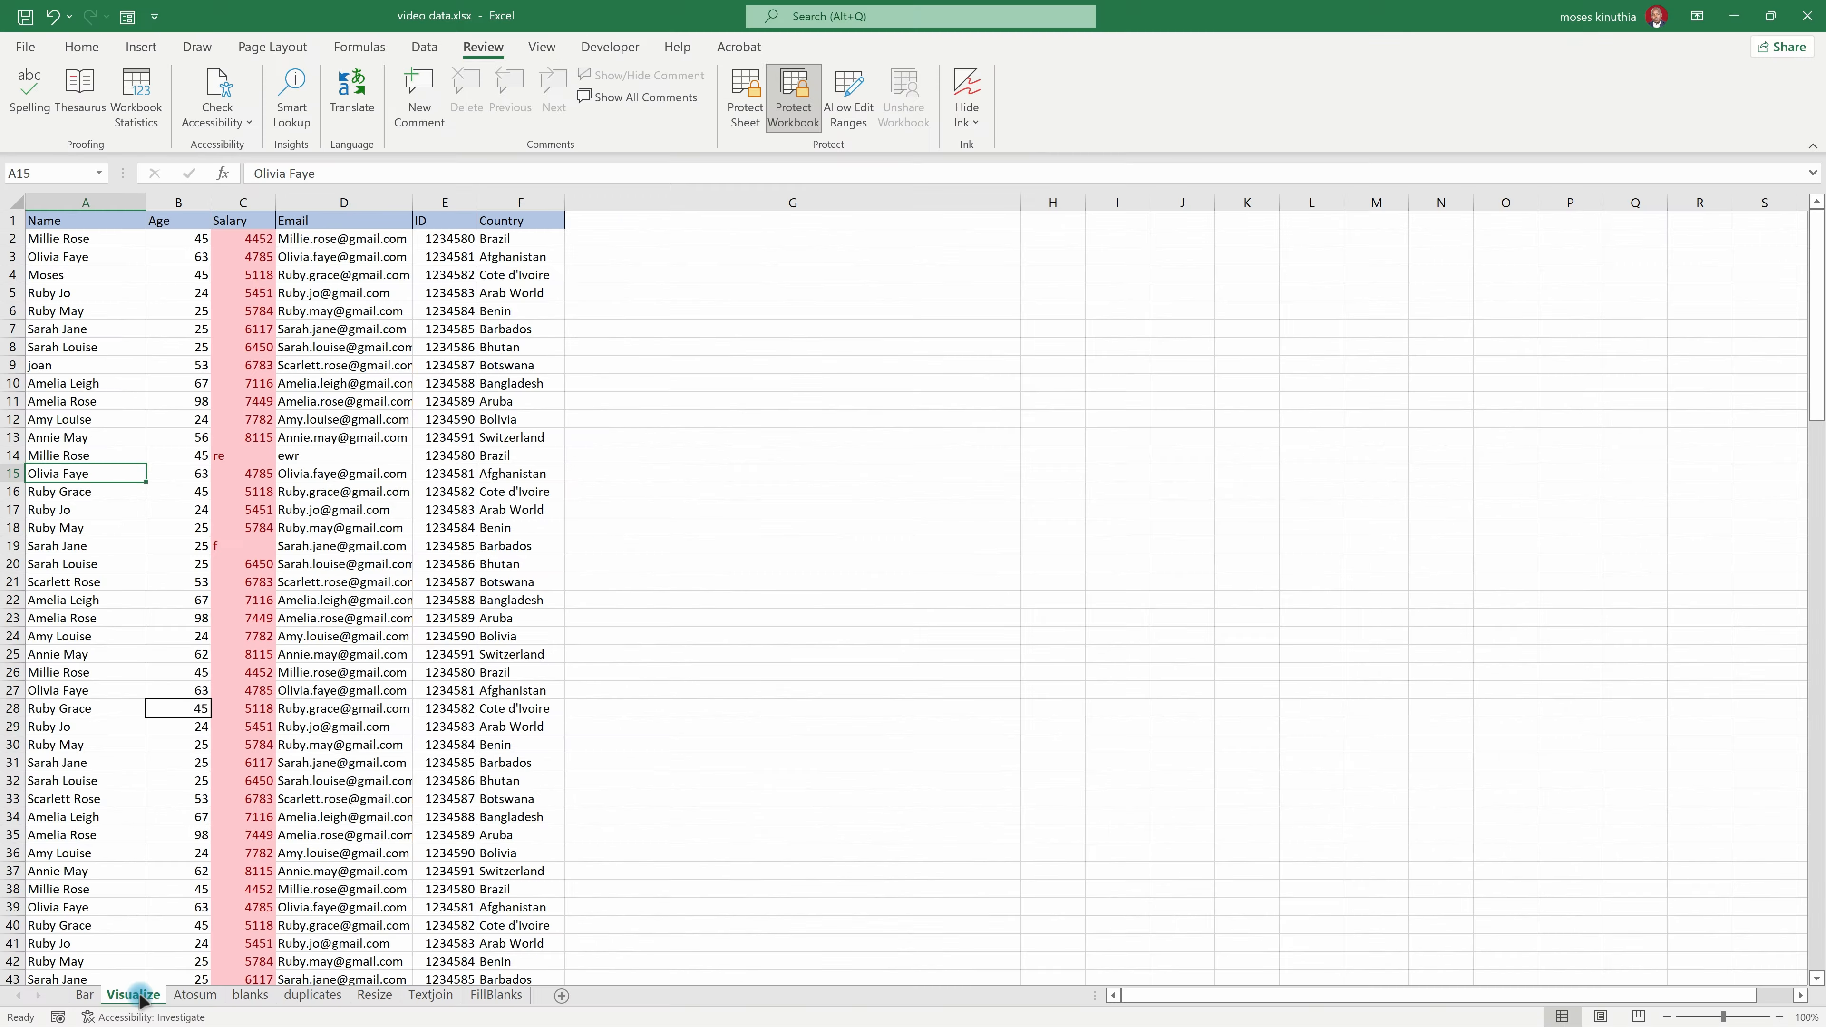
Step: Check which sheet commands are available for the Visualize and blanks sheets, and return to the Visualize sheet
right_click(136, 994)
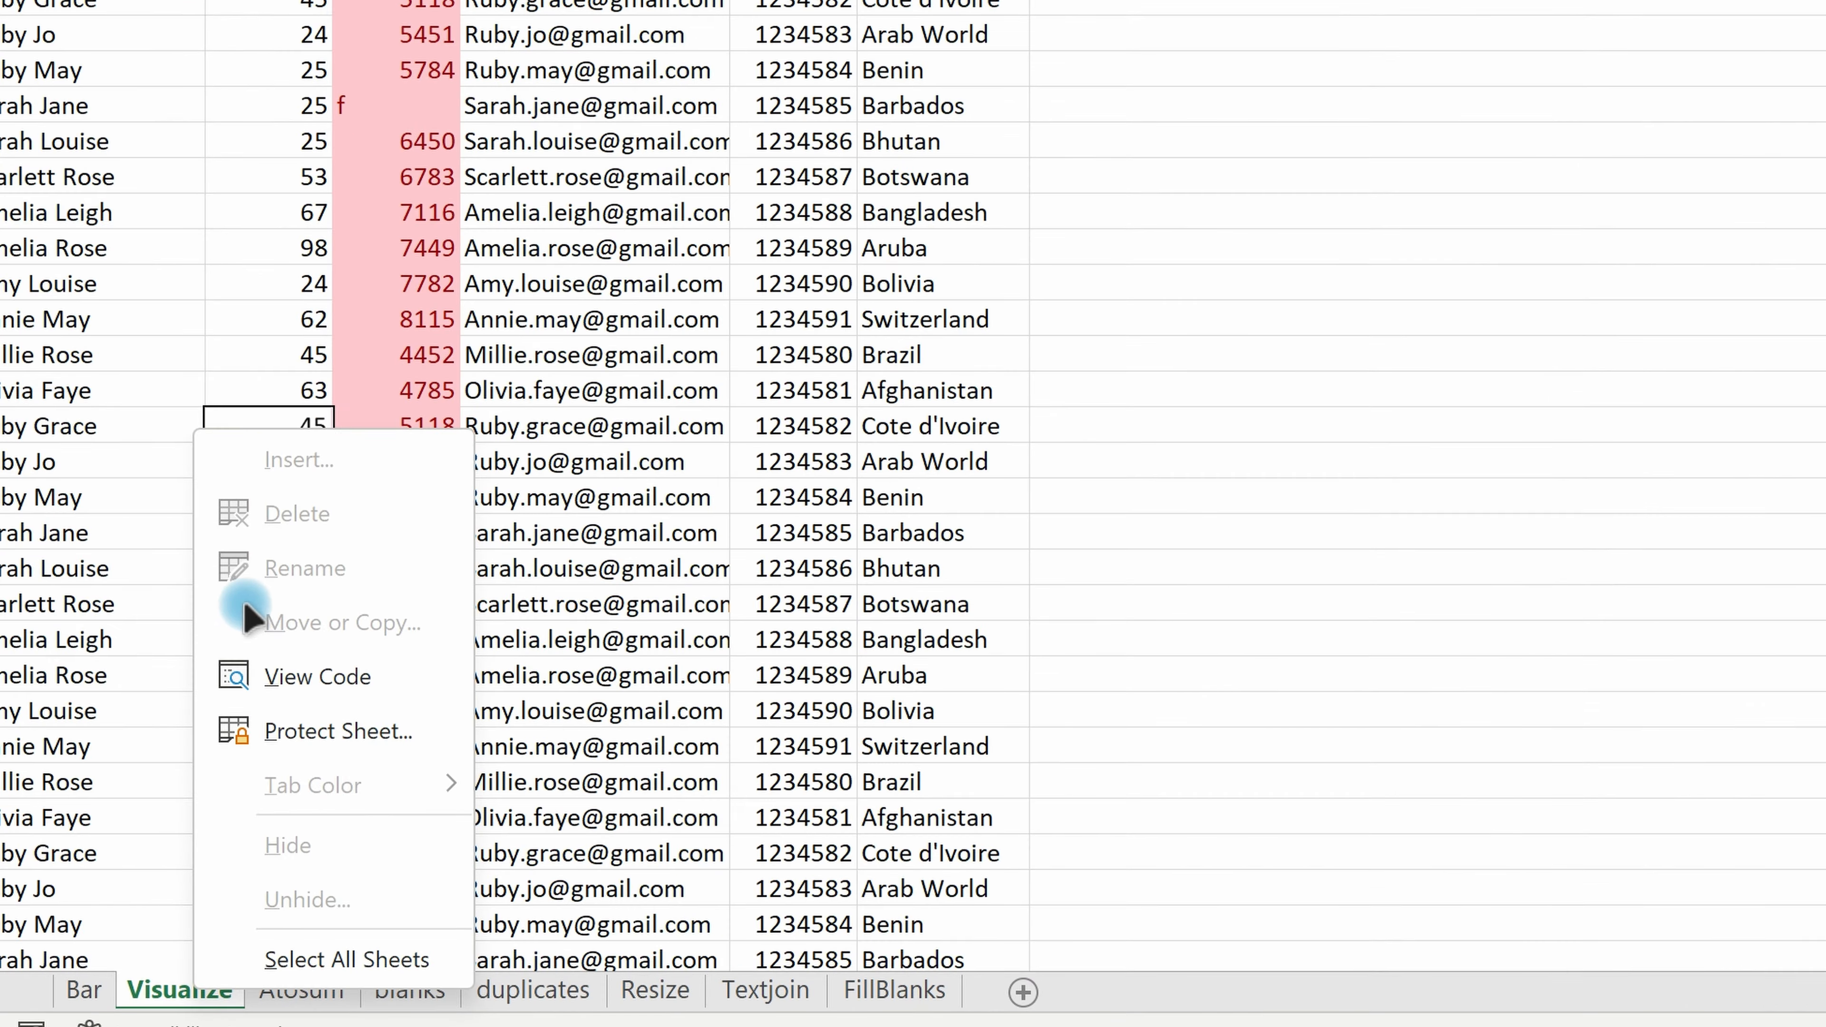
left_click(410, 991)
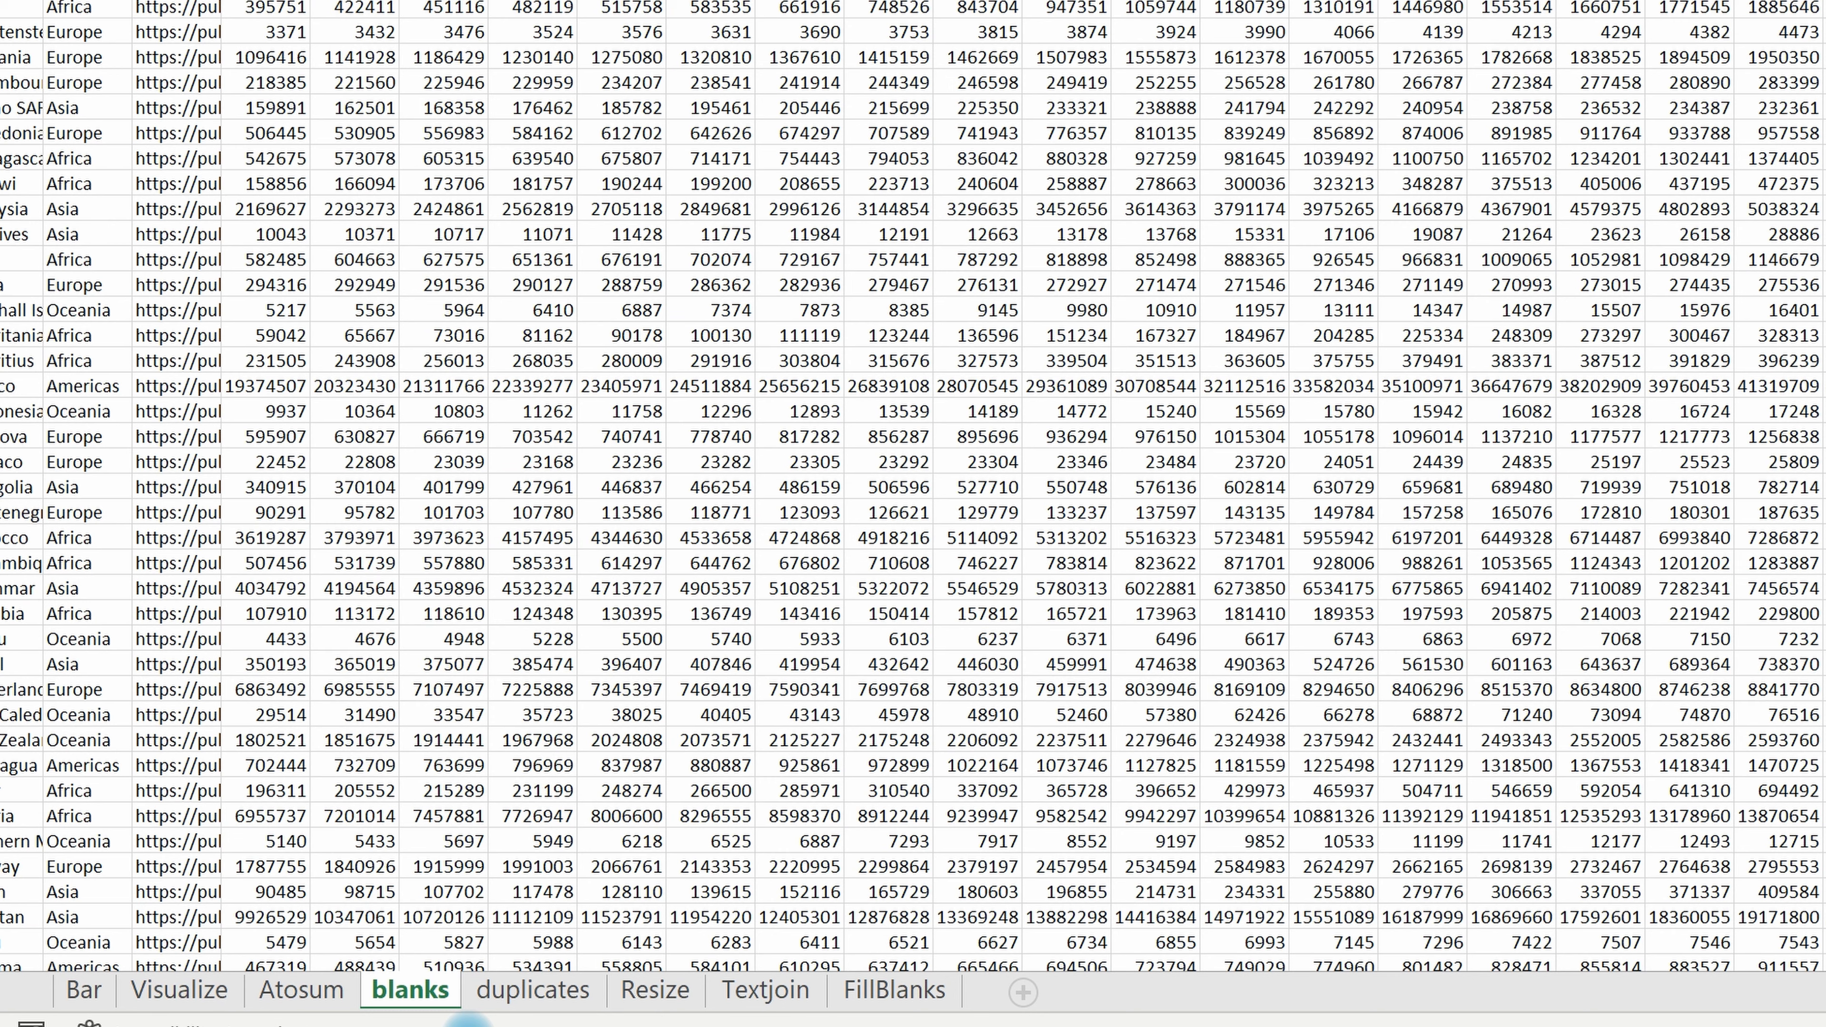
right_click(413, 1000)
left_click(584, 1003)
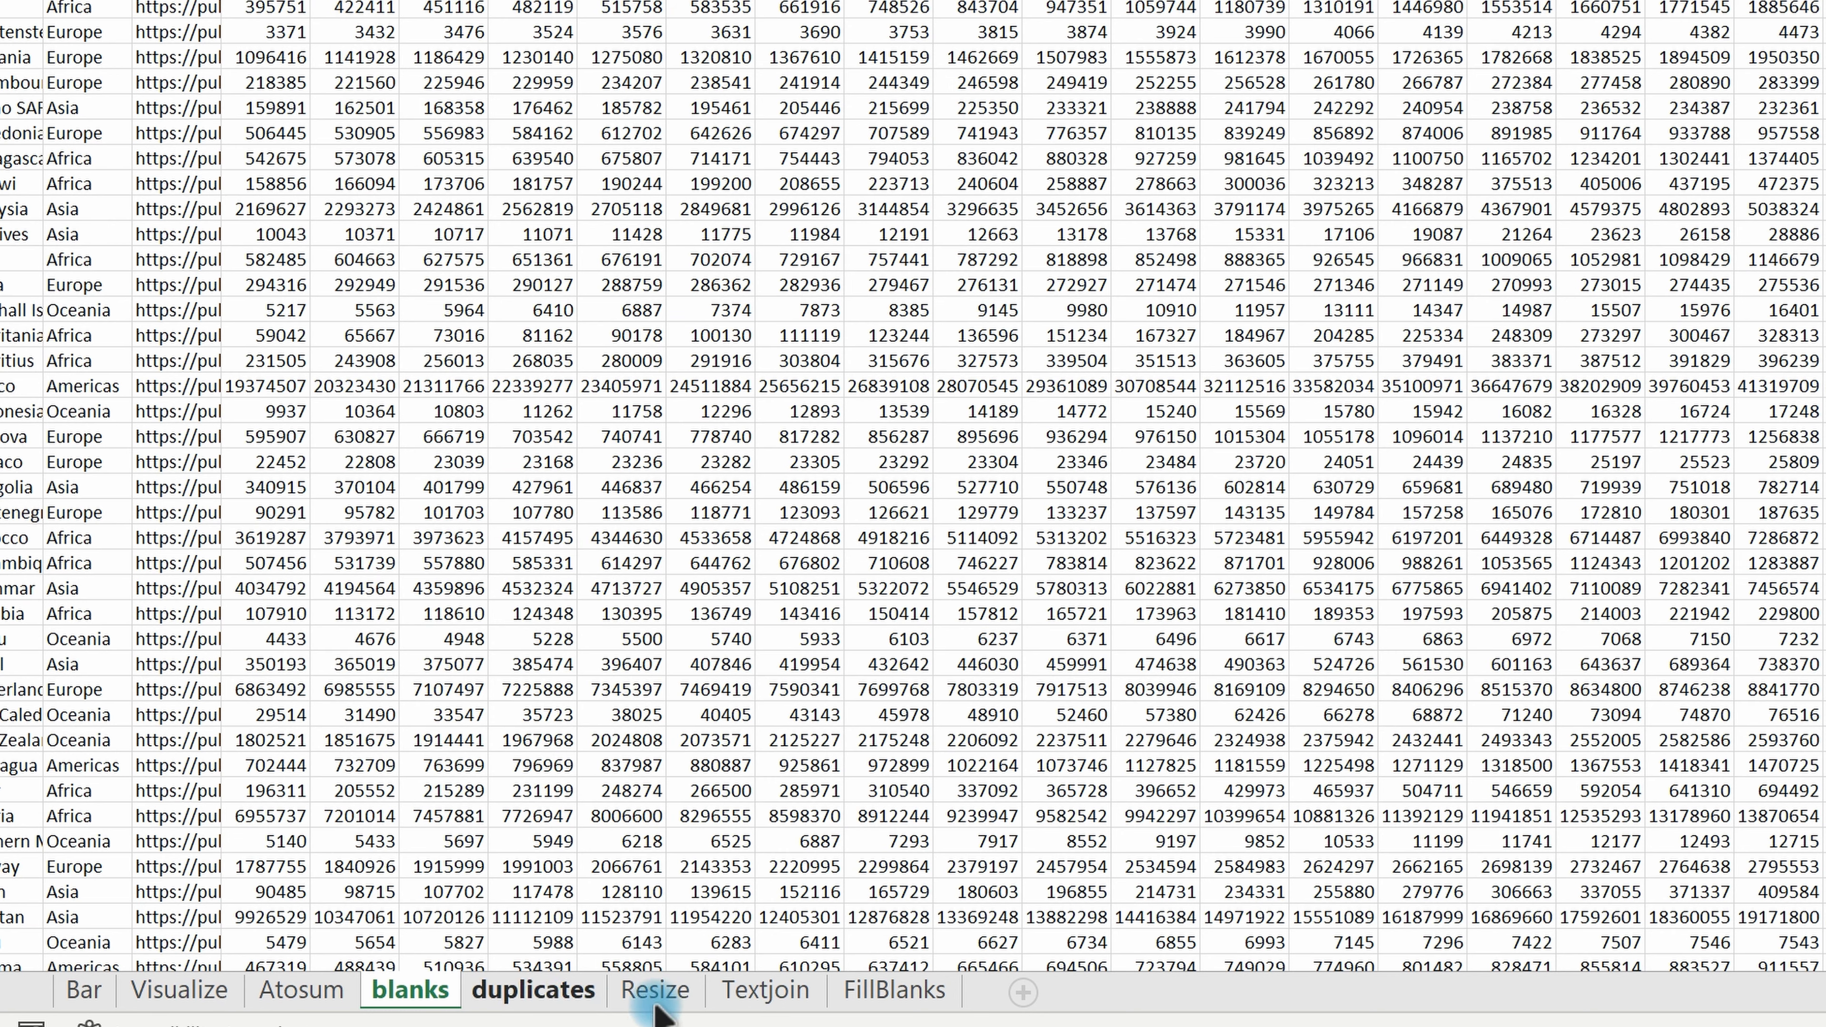
key("ctrl+Page_Up")
key("ctrl+Page_Up")
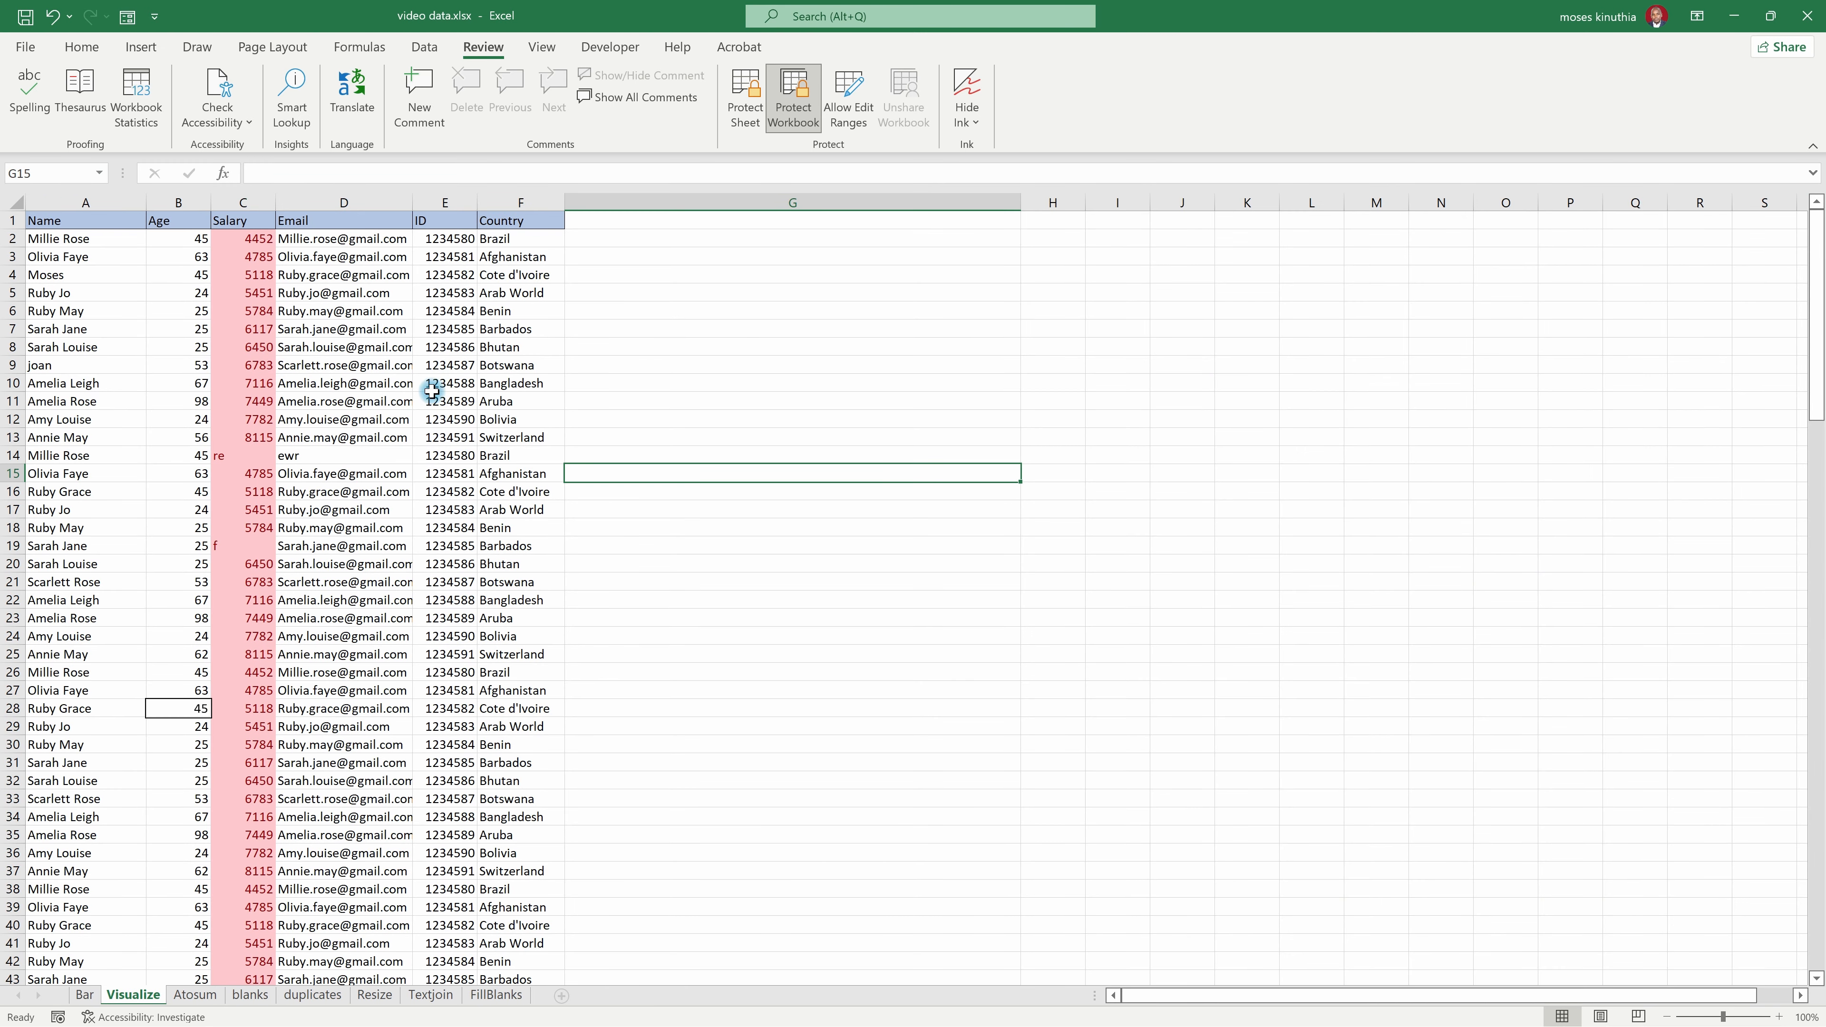
Step: Remove the workbook structure protection by entering the workbook password
left_click(780, 97)
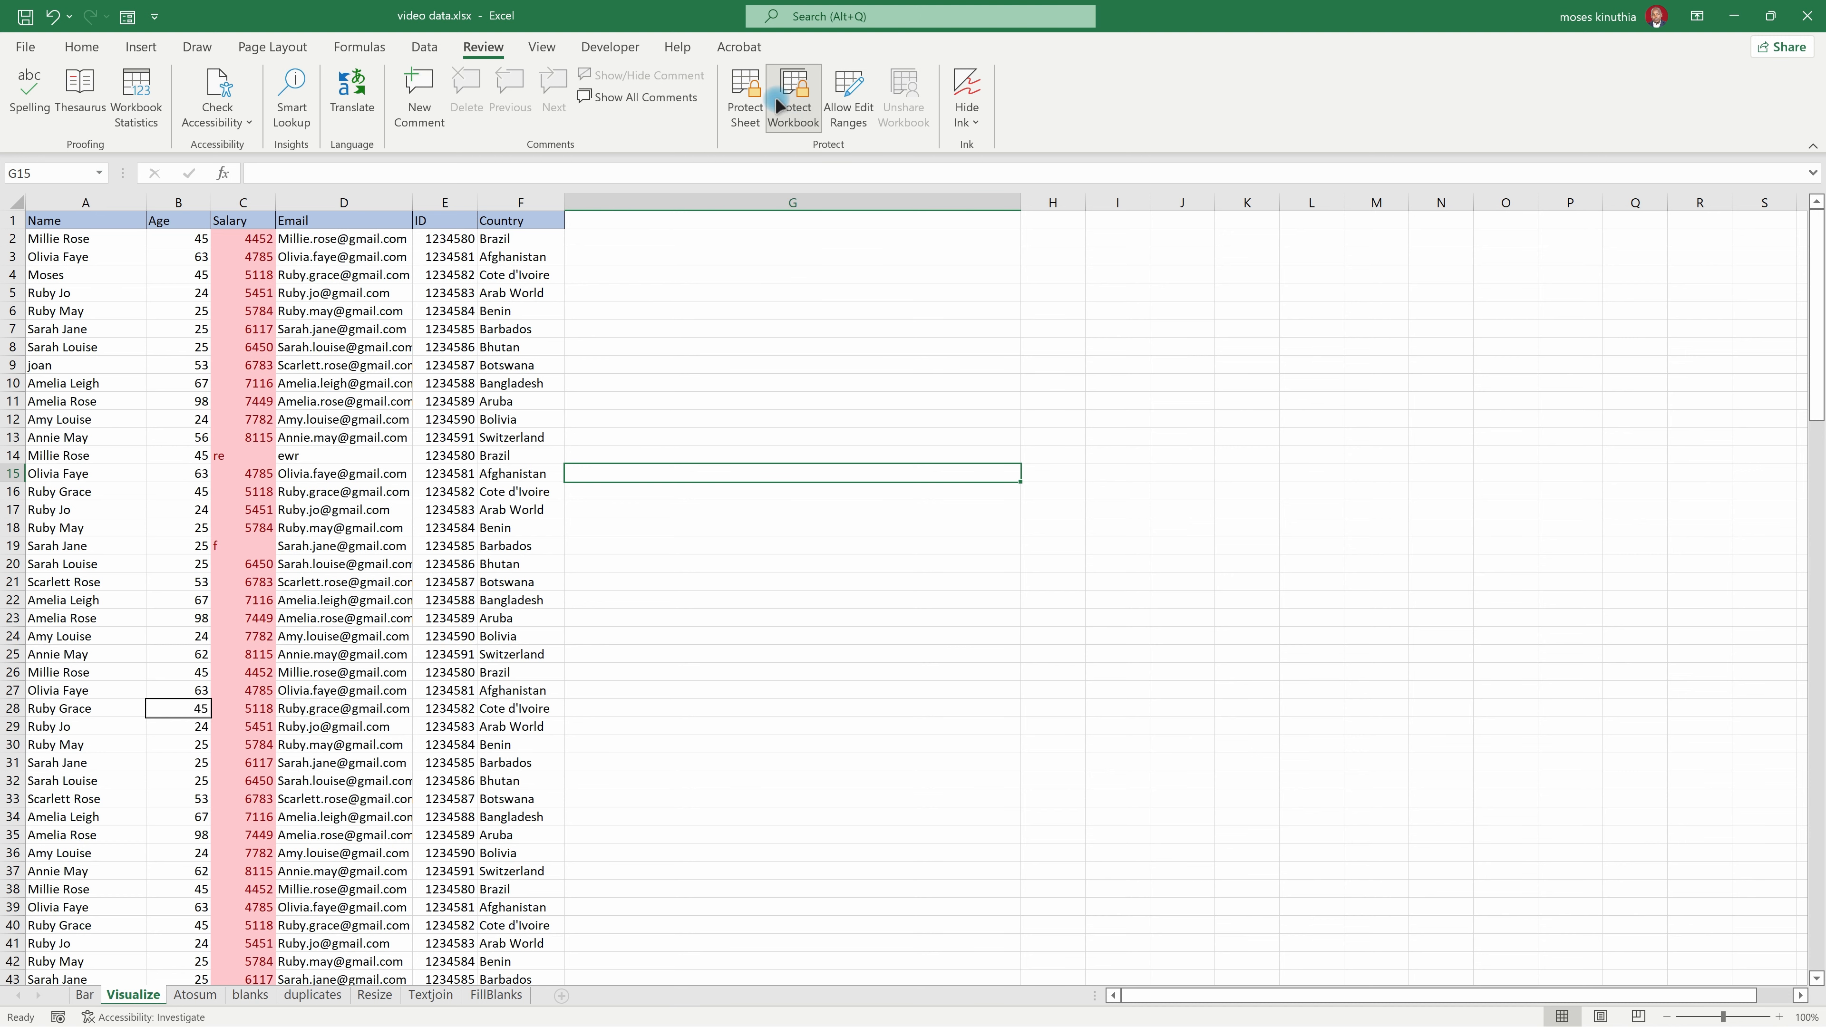
left_click(392, 419)
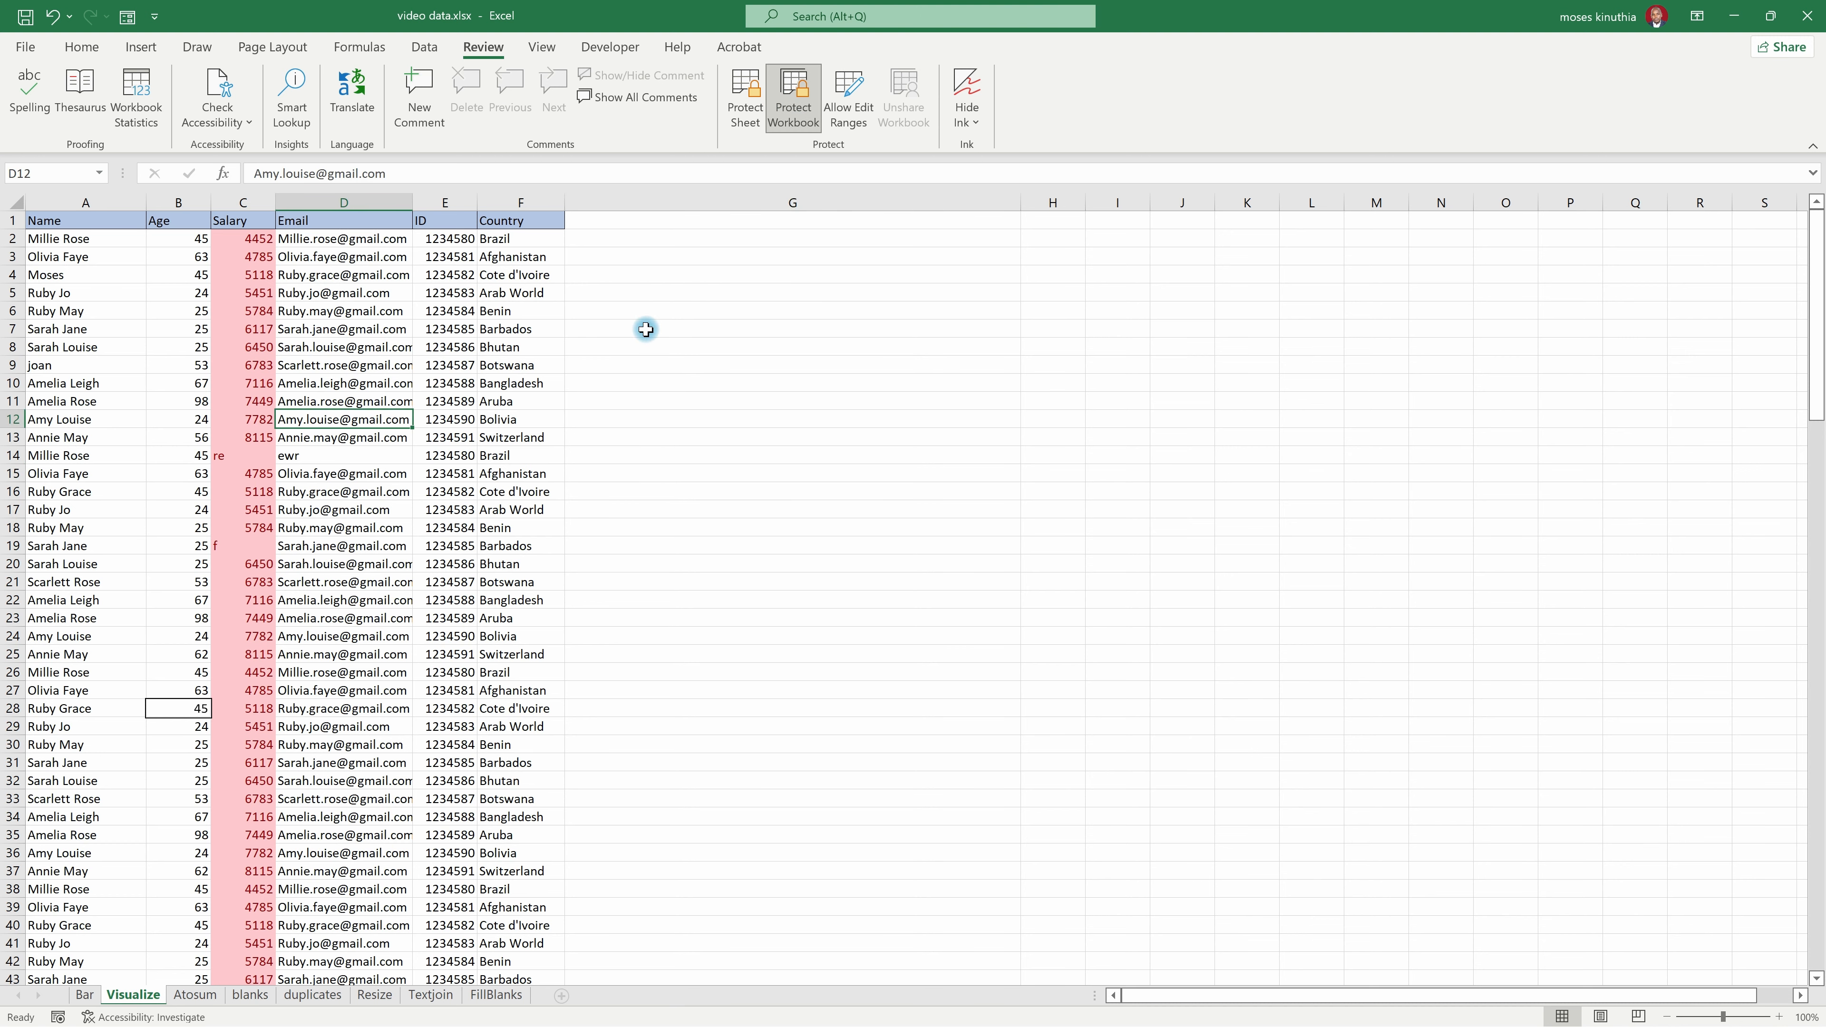
left_click(793, 97)
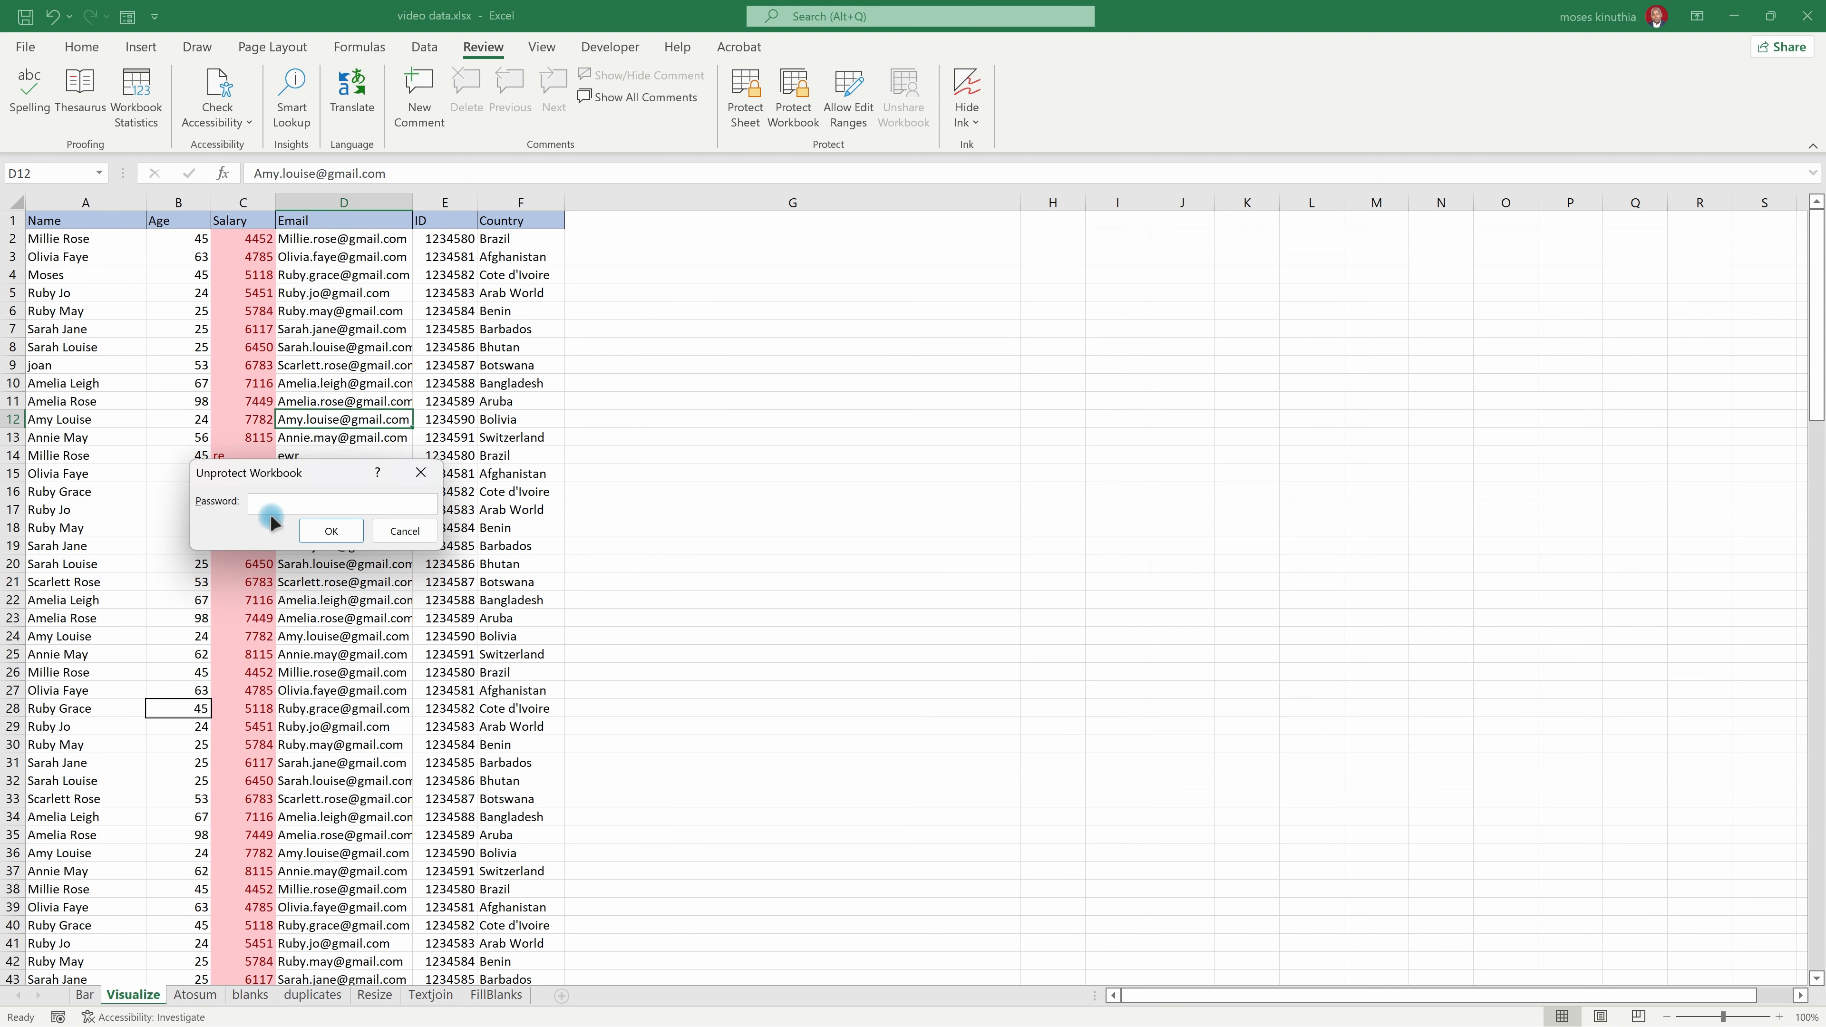
left_click(329, 531)
left_click(618, 637)
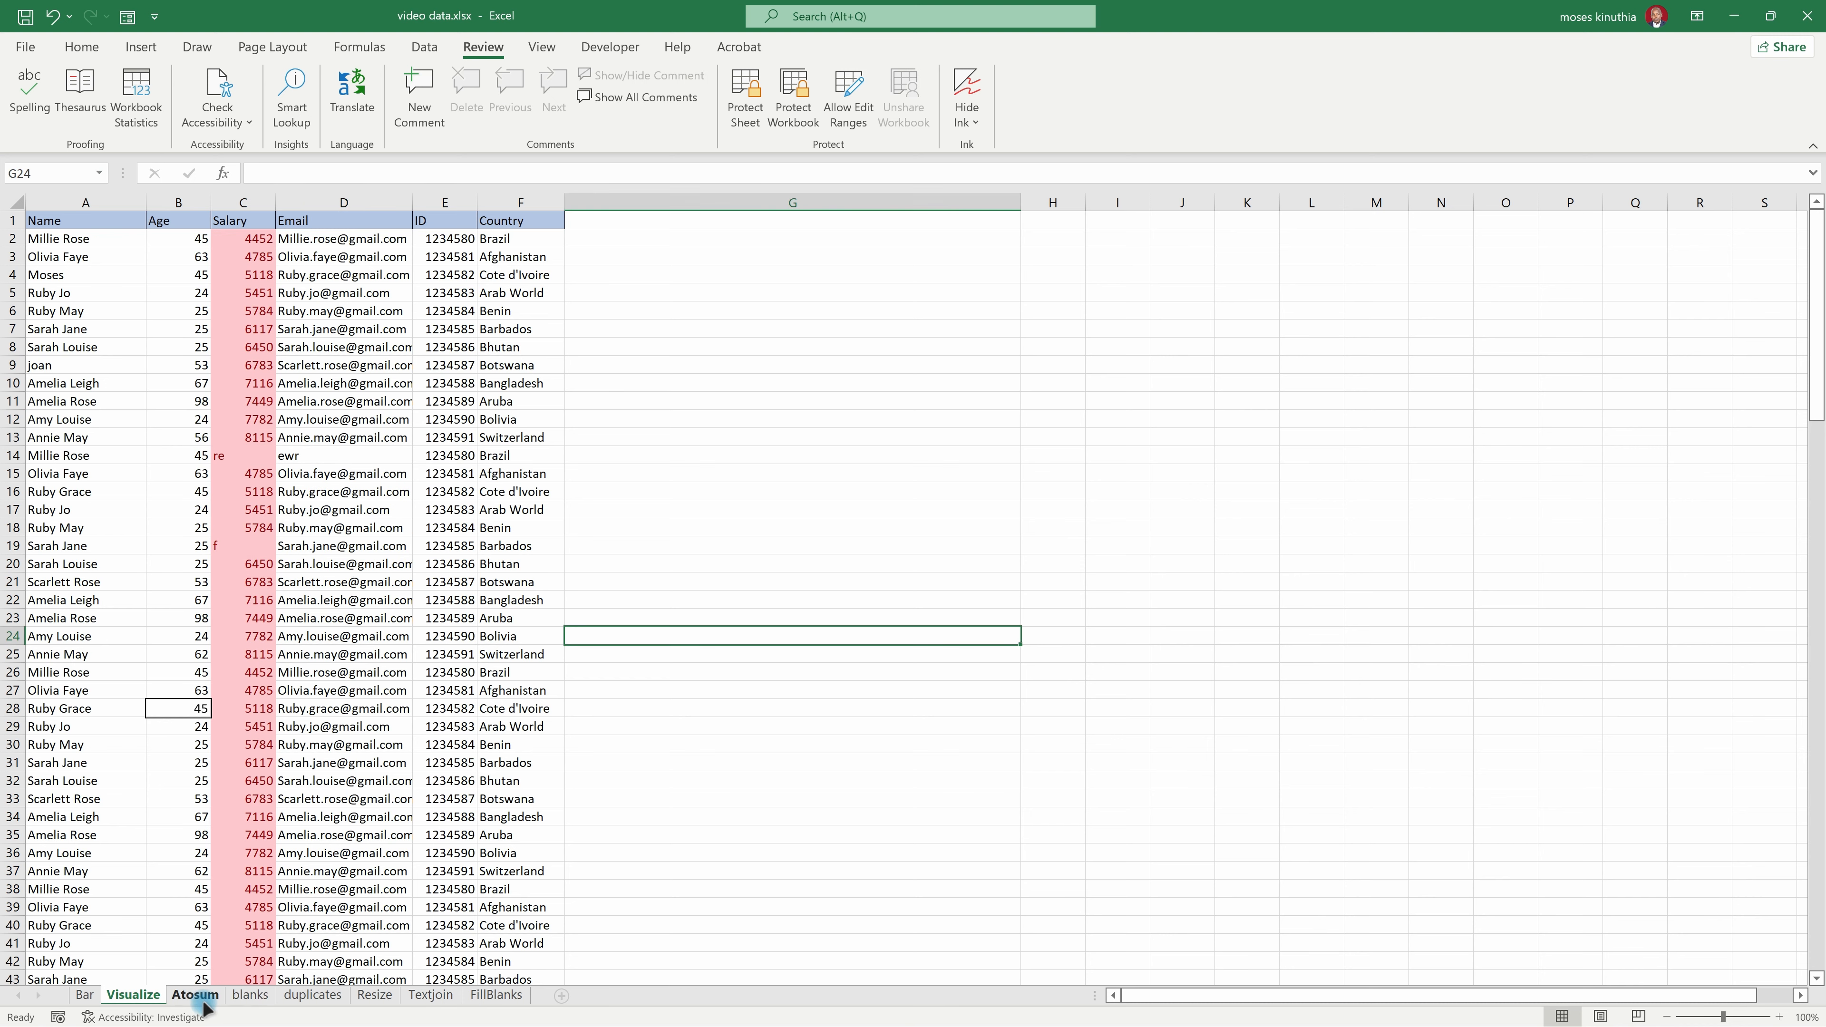
Step: Request deletion of the Atosum sheet to test that sheet commands can be used
right_click(199, 1002)
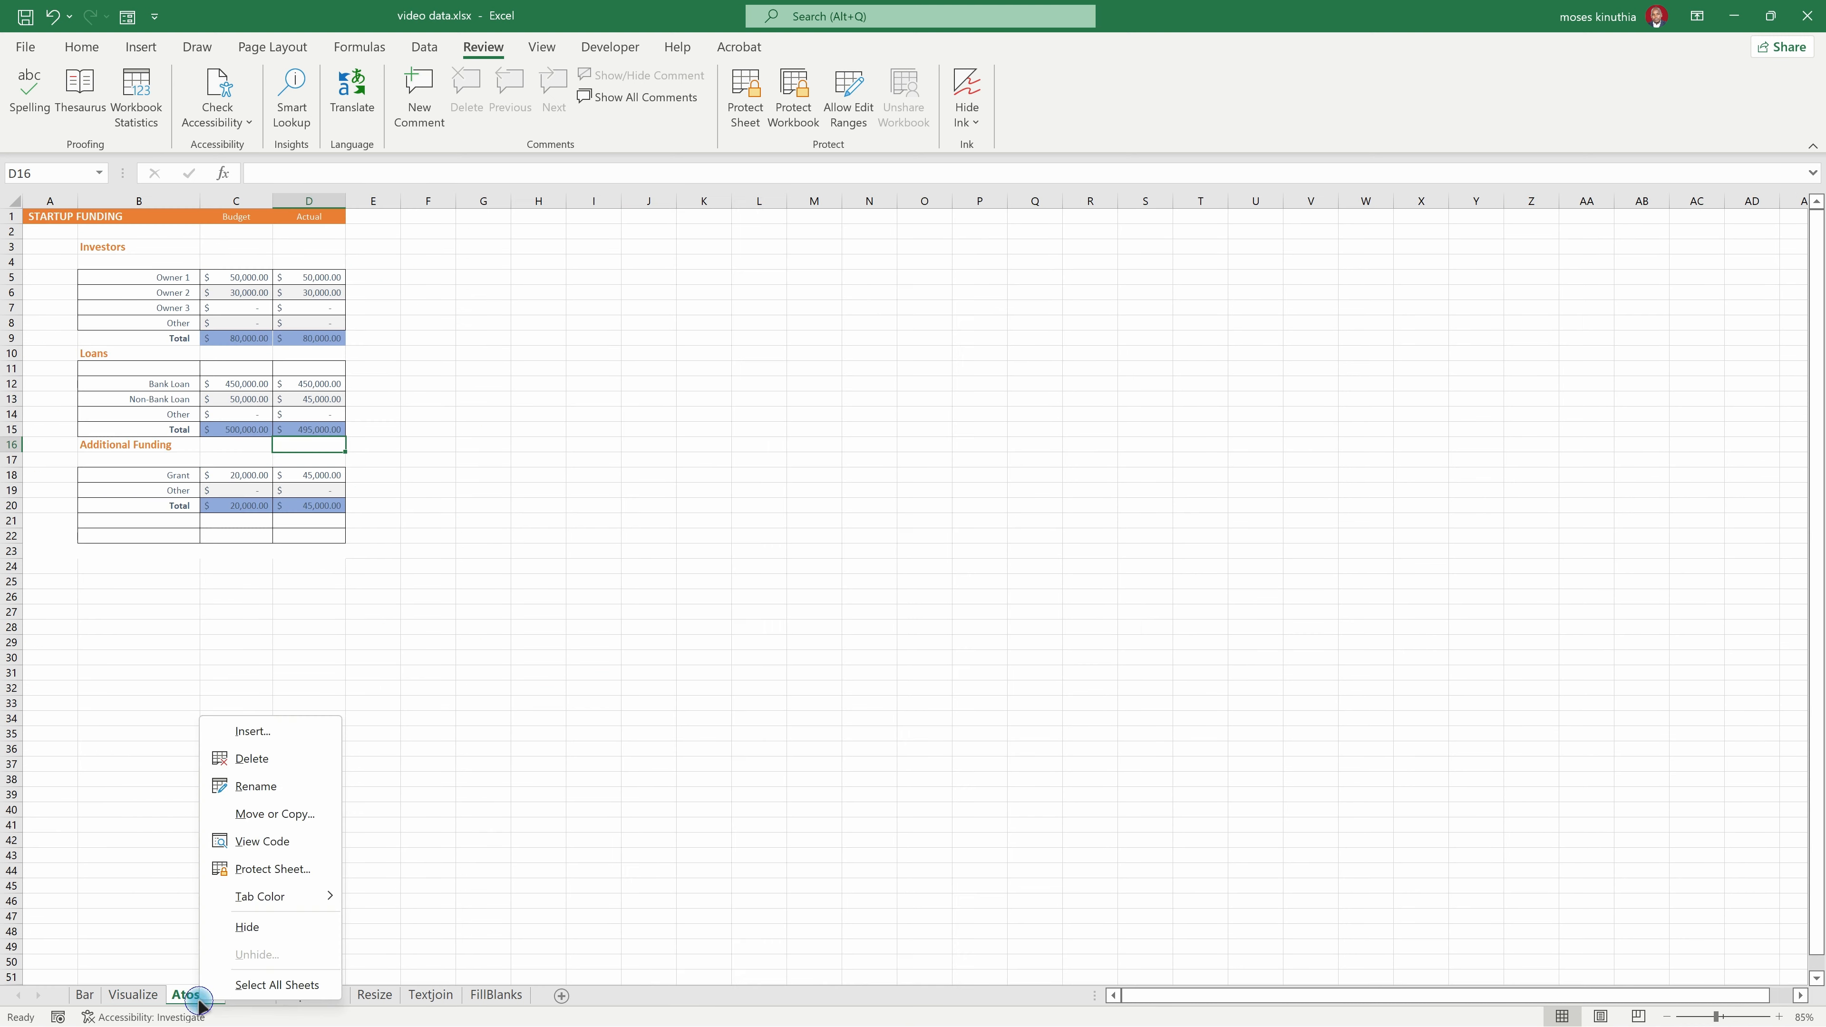
left_click(240, 759)
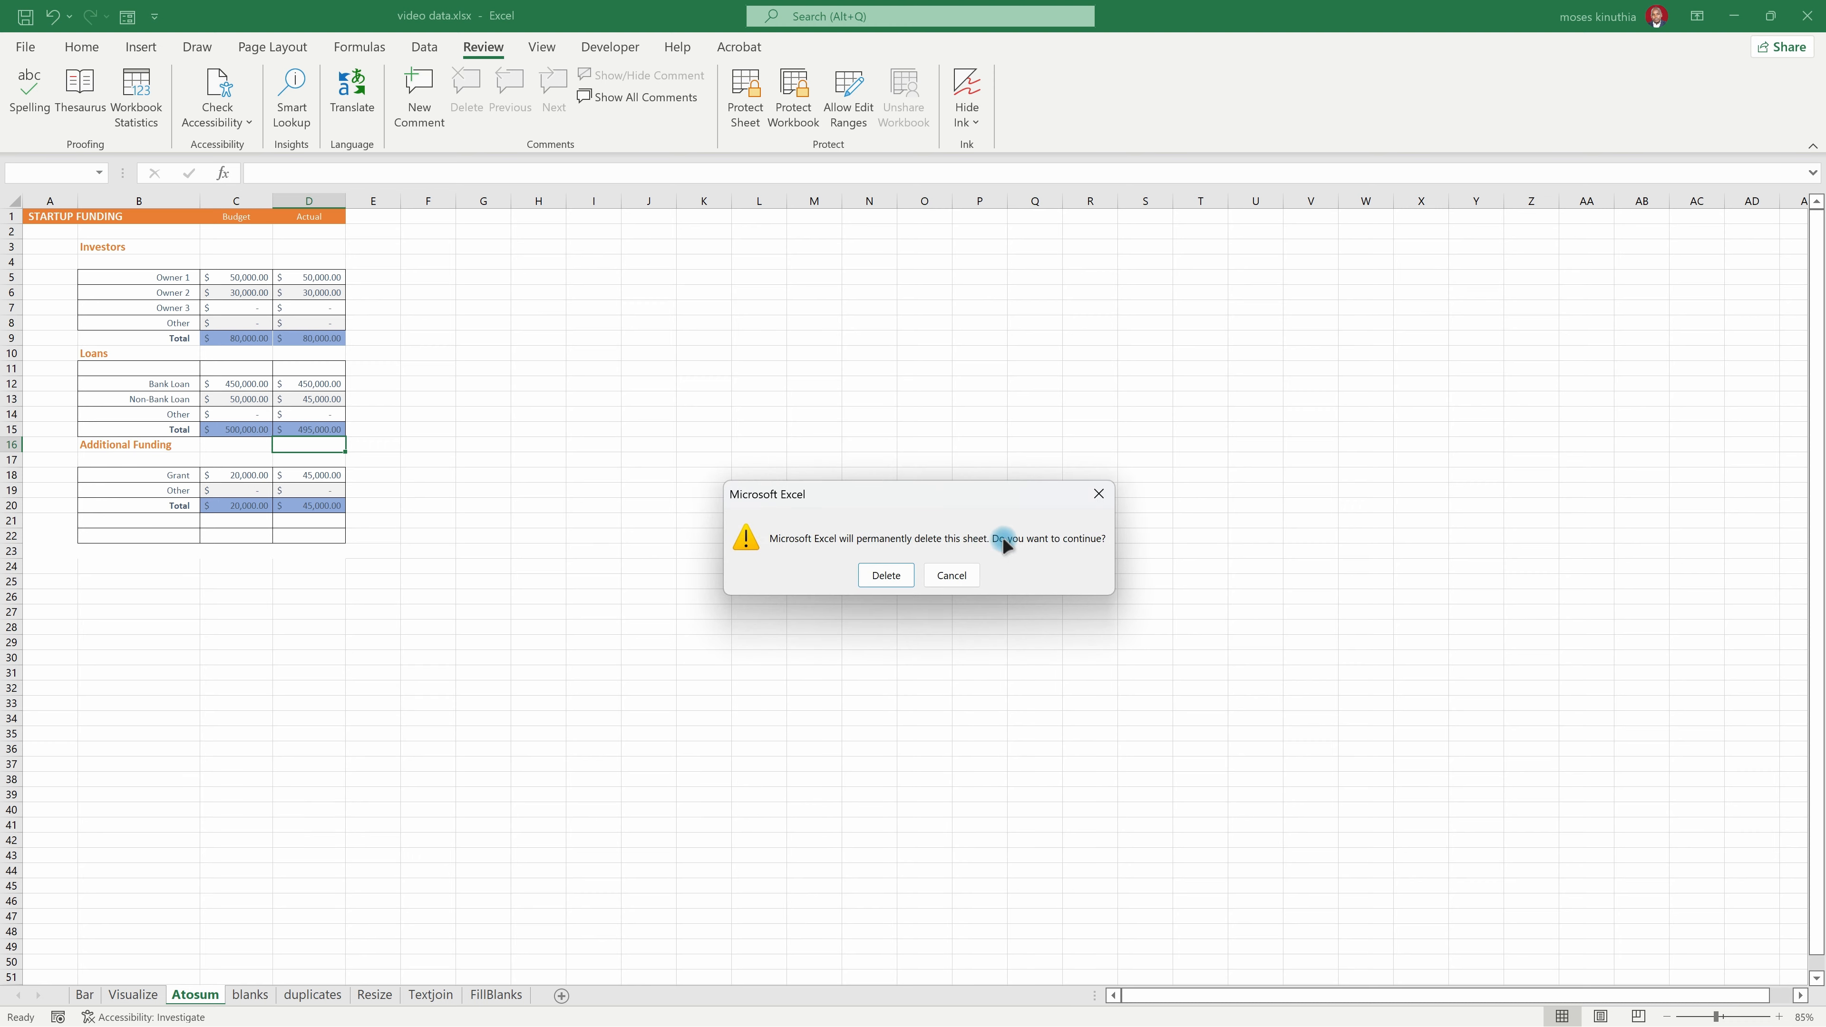